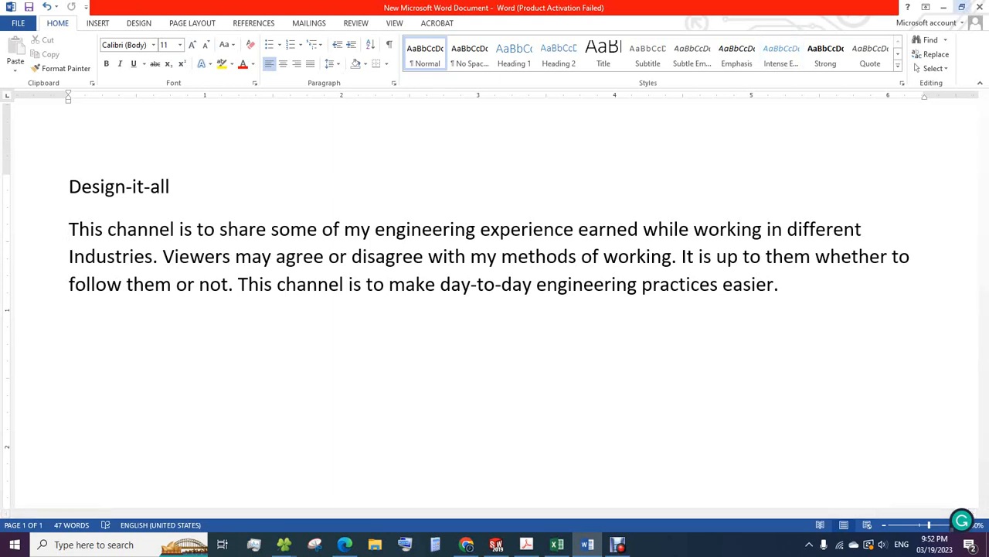
Close the Word document and open the PDF "Pages from S S Rattan-Theory of Machines-MH (2014)" from the Cam Design folder.
left_click(980, 7)
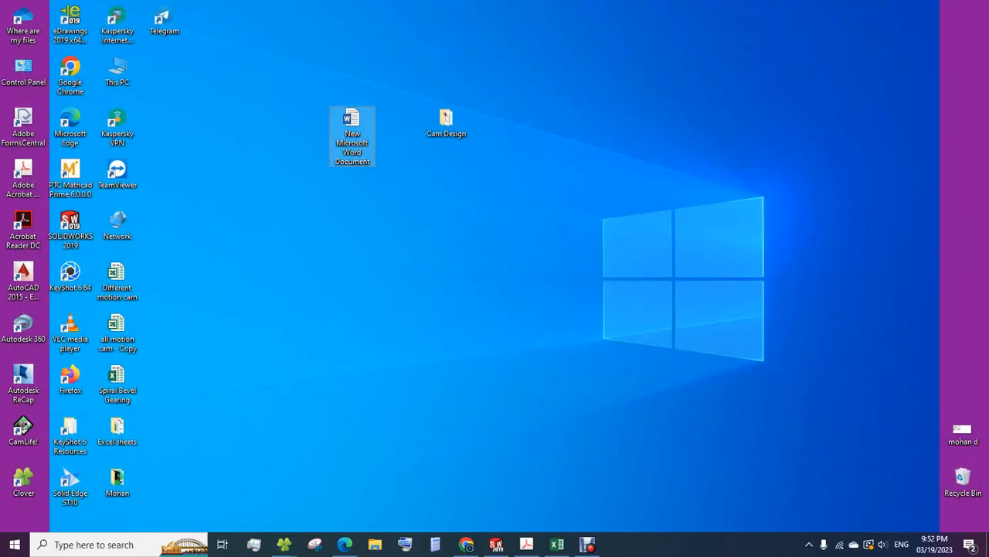
double_click(446, 120)
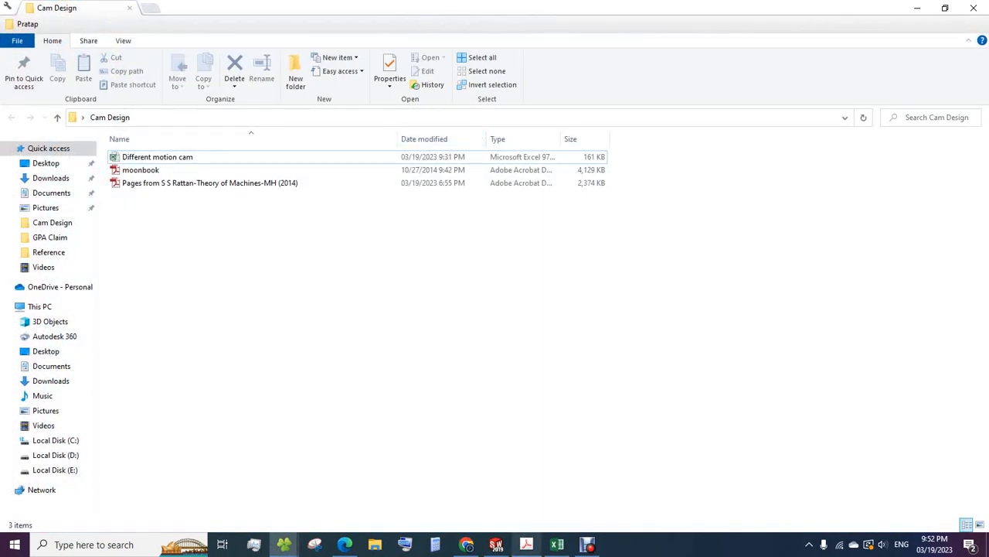
left_click(557, 544)
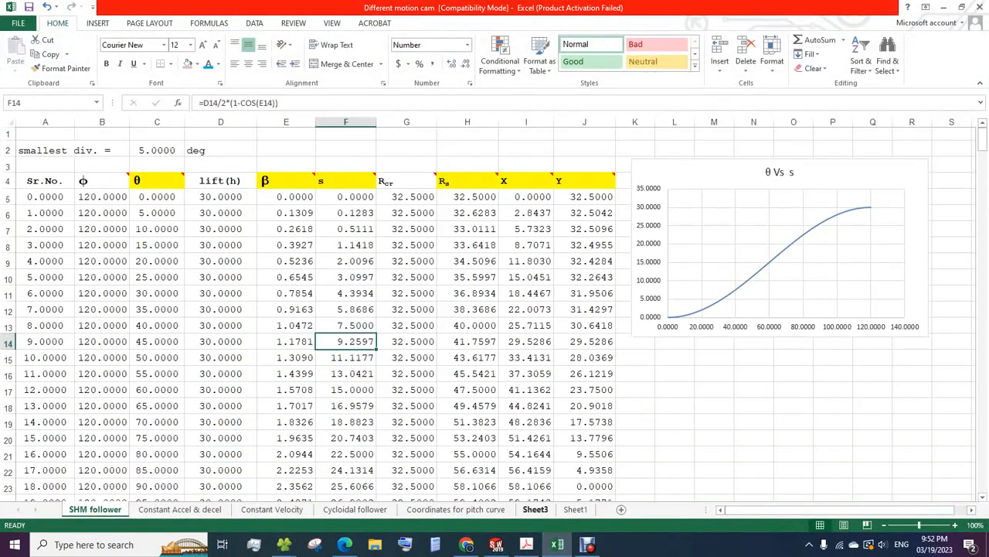
left_click(944, 7)
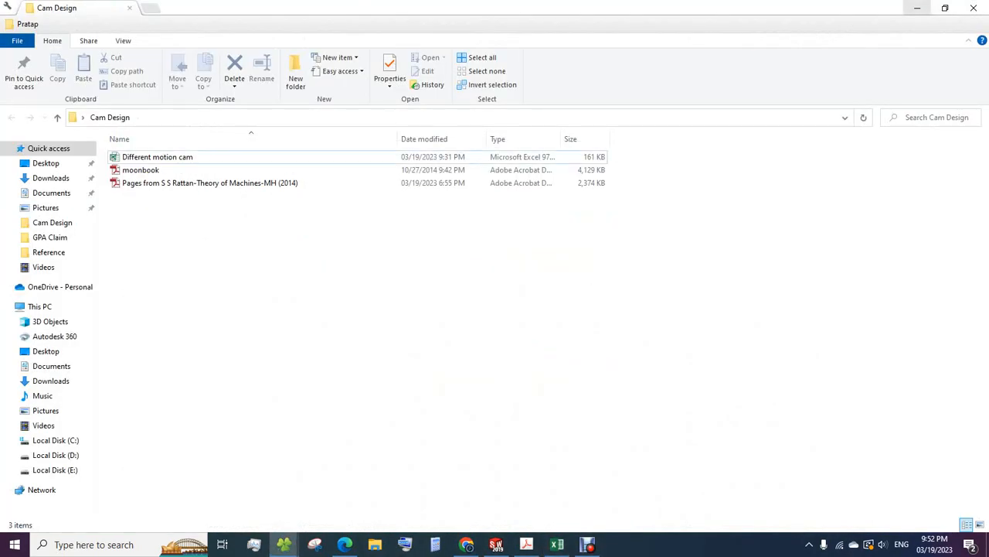
double_click(232, 183)
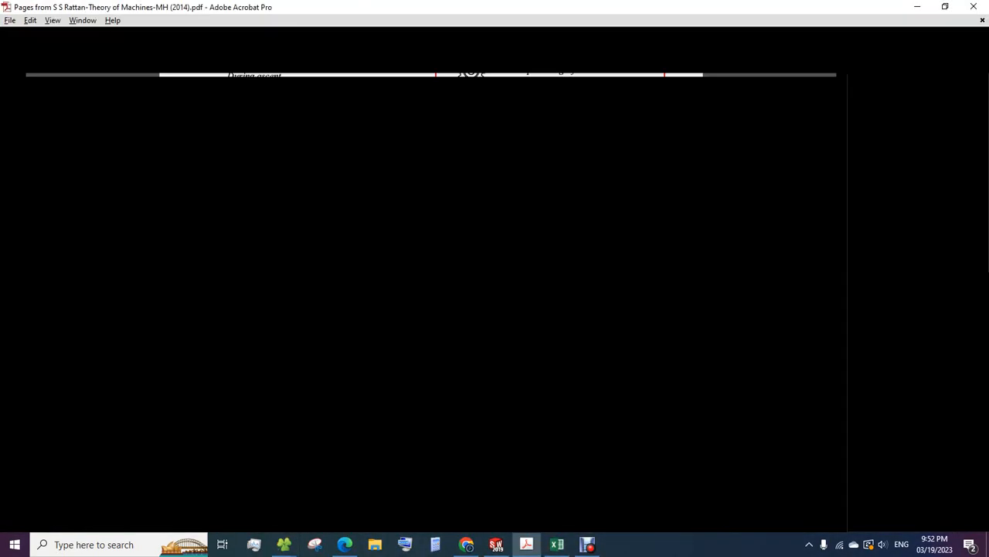
Examine the Example 7.4 problem statement on page 19, including the minimum cam radius, lift and roller diameter.
scroll(553, 334, "up", 3)
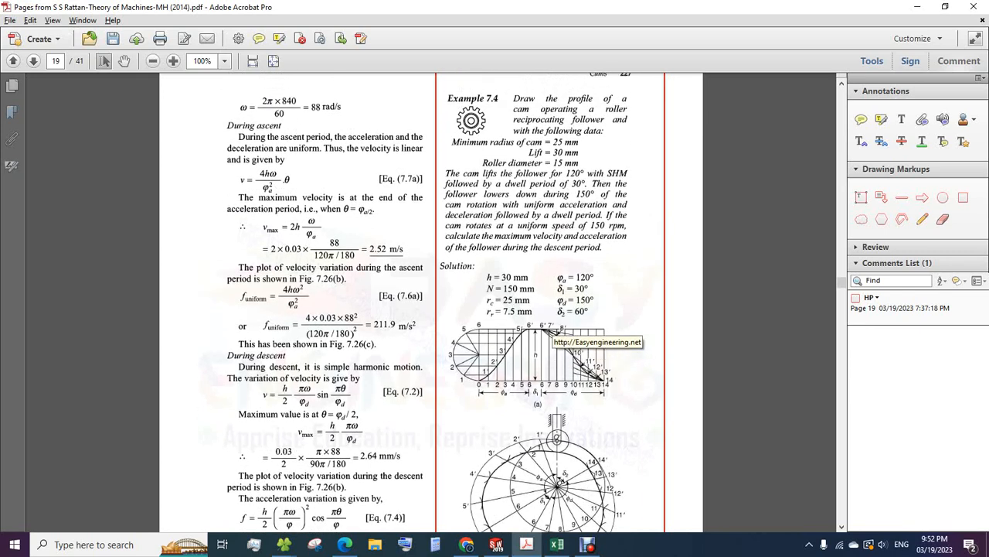
scroll(553, 334, "up", 2)
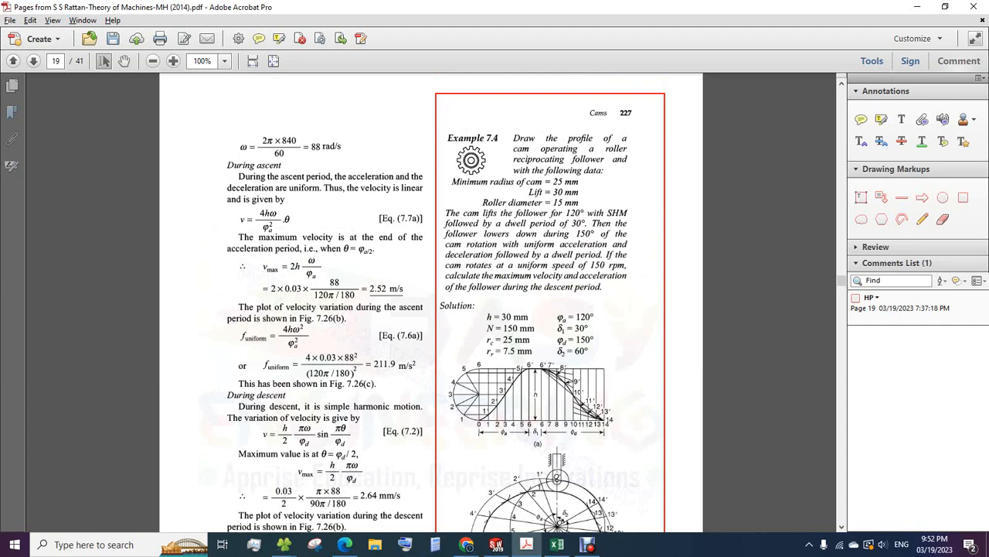
scroll(433, 301, "down", 1)
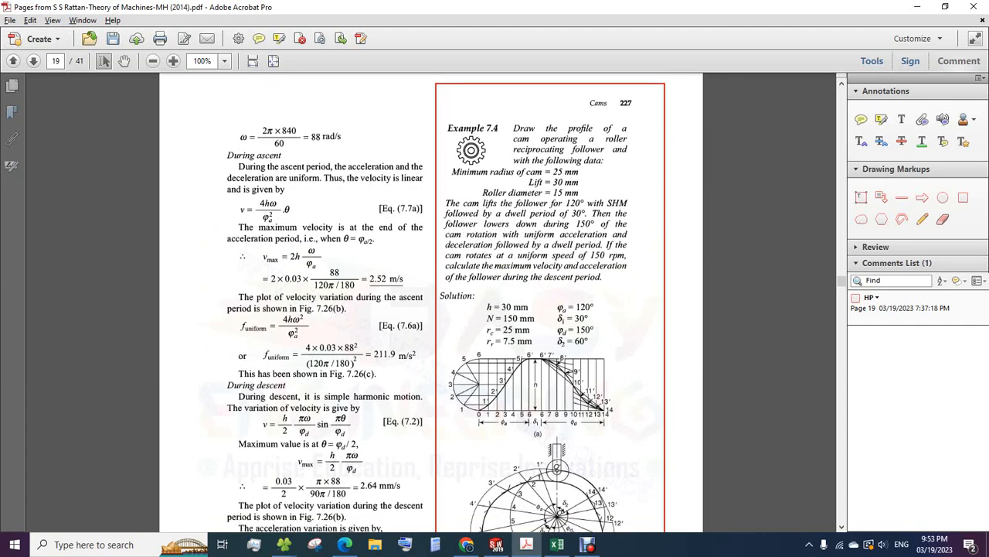
scroll(433, 301, "down", 2)
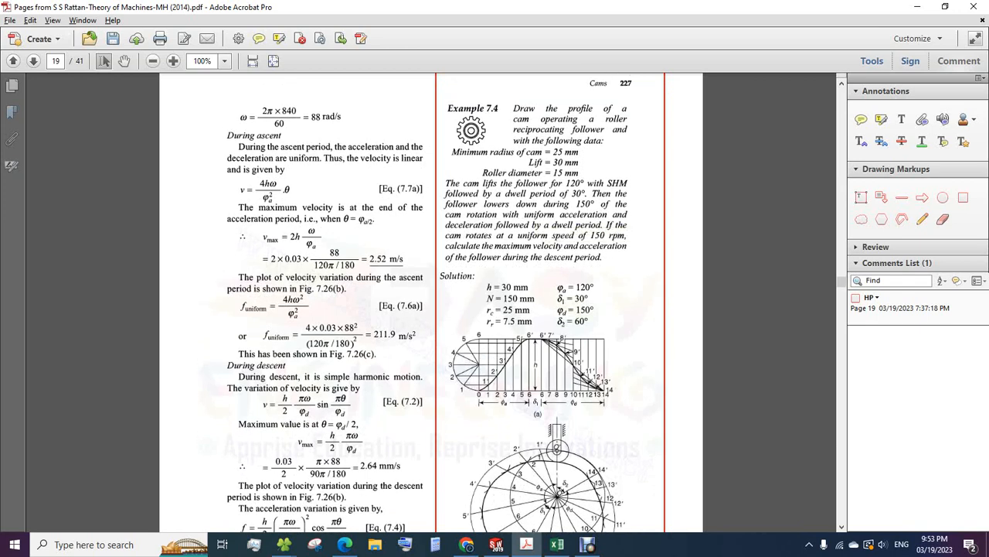
scroll(548, 255, "down", 5)
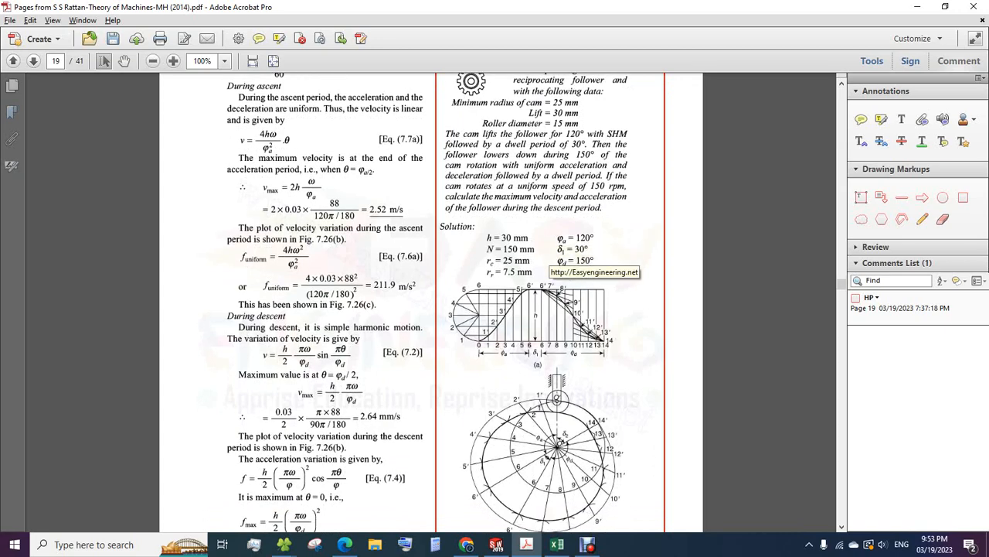
scroll(547, 255, "up", 4)
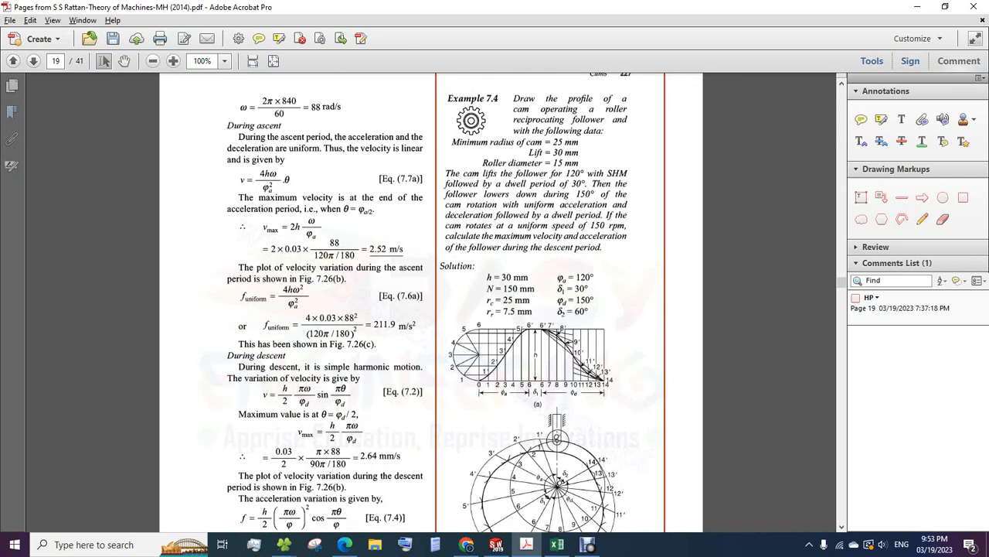
scroll(531, 143, "up", 4)
scroll(531, 142, "up", 1)
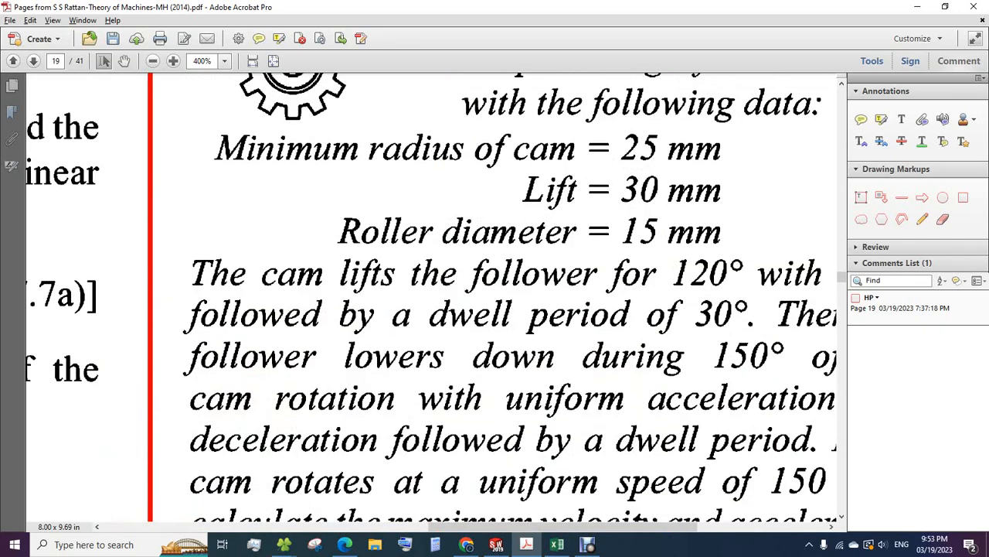
Read the follower motion description, solution values, displacement diagram and cam profile of Example 7.4.
scroll(531, 142, "down", 4)
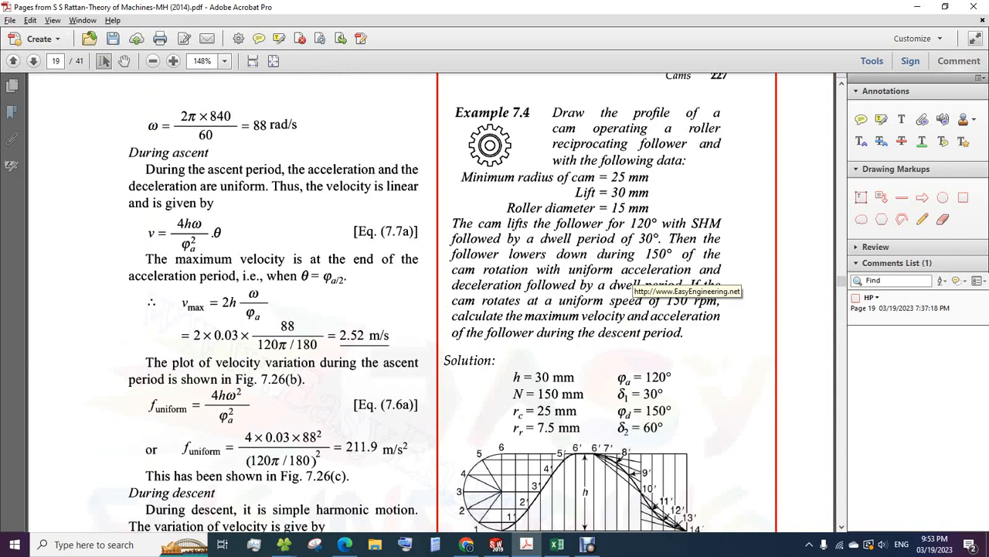
scroll(634, 272, "down", 1)
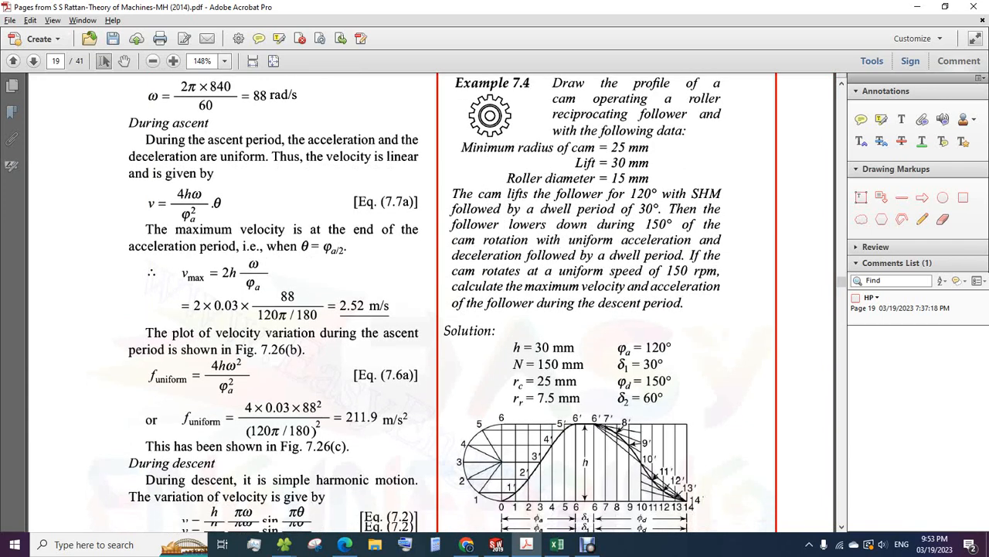
scroll(634, 271, "down", 2)
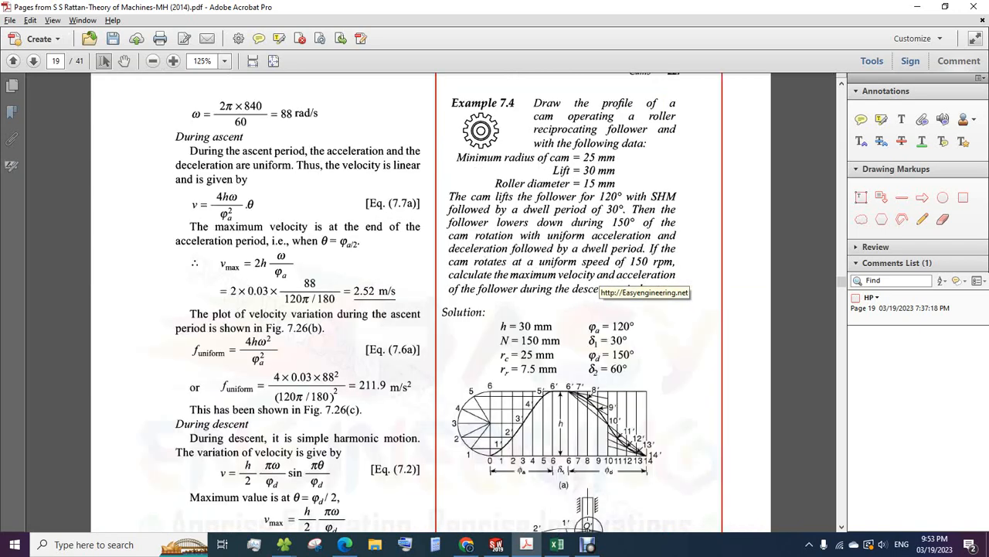
scroll(634, 272, "down", 3)
scroll(598, 276, "down", 1)
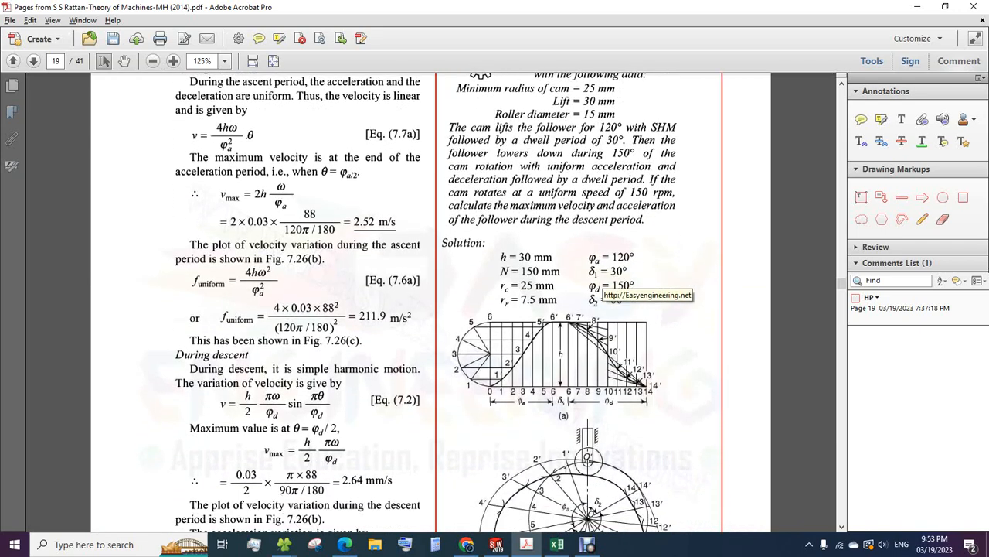
scroll(596, 297, "up", 1)
scroll(595, 301, "up", 1)
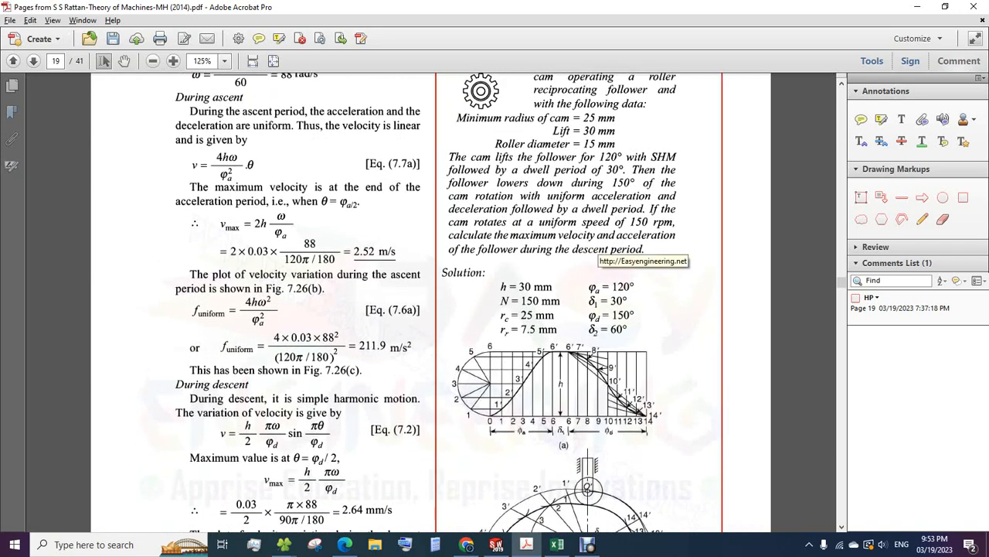
scroll(603, 279, "down", 2)
scroll(603, 279, "down", 3)
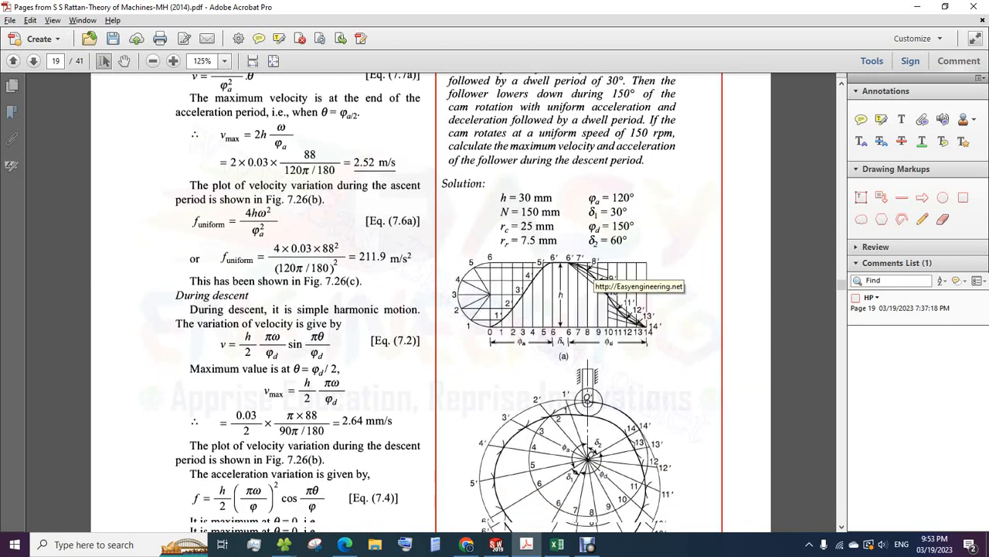
scroll(599, 289, "up", 2)
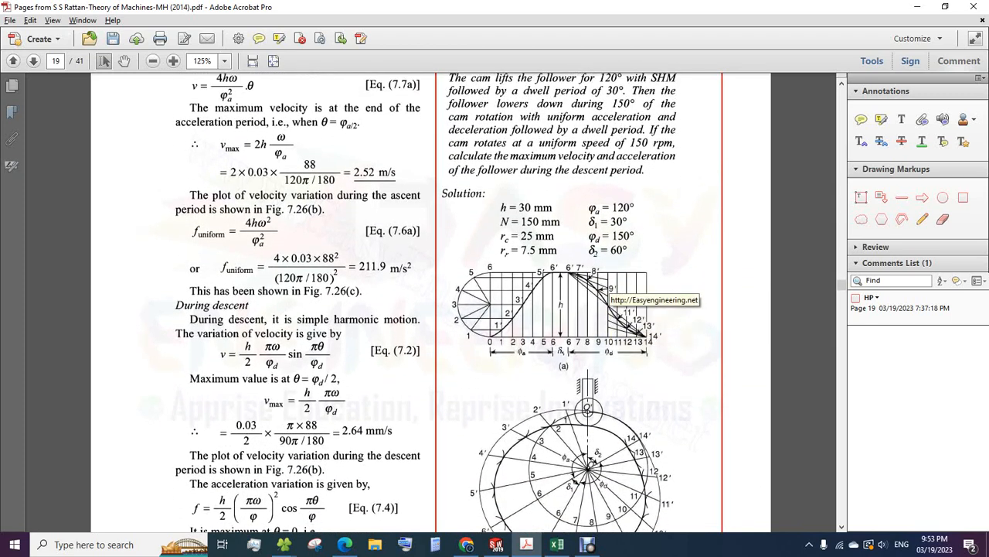
scroll(611, 294, "up", 1)
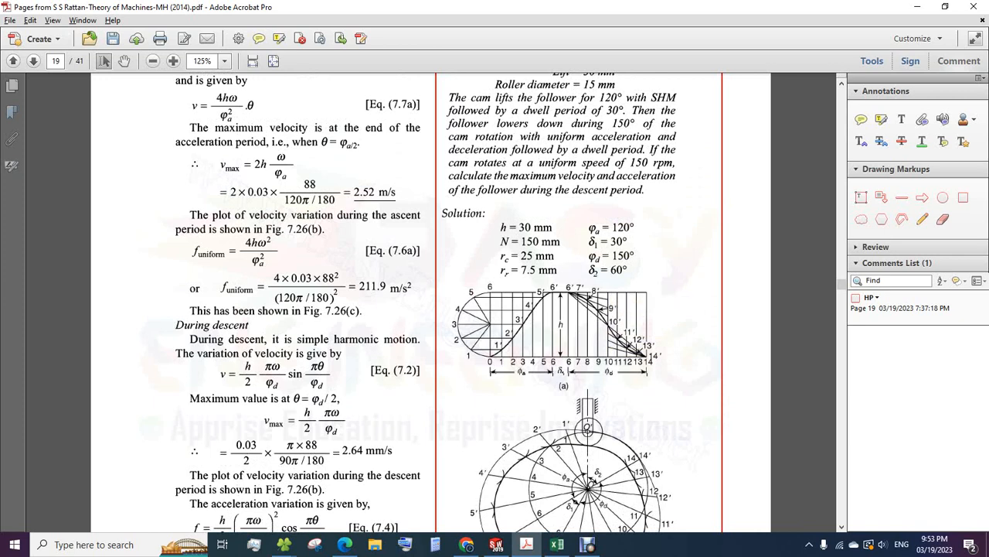
scroll(568, 325, "up", 3)
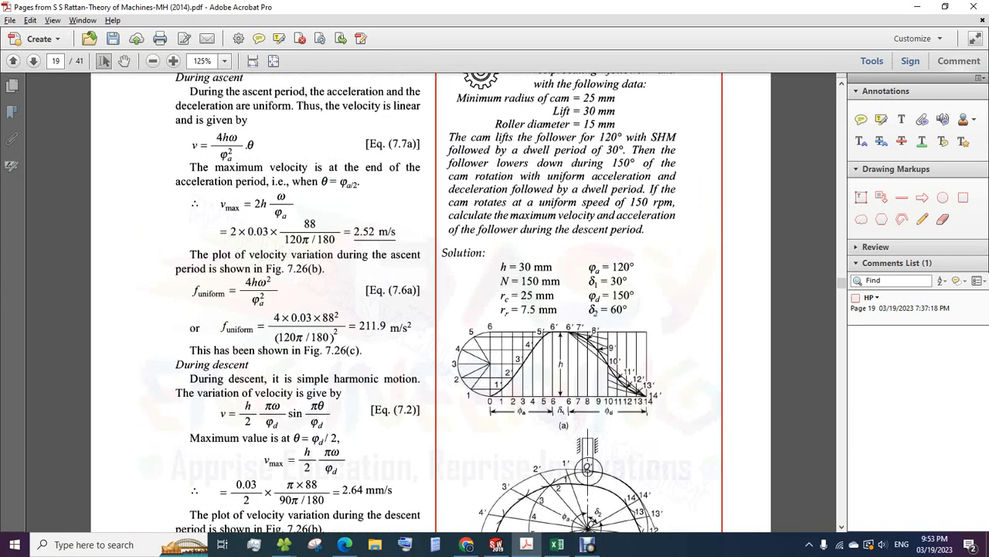
scroll(568, 324, "up", 2)
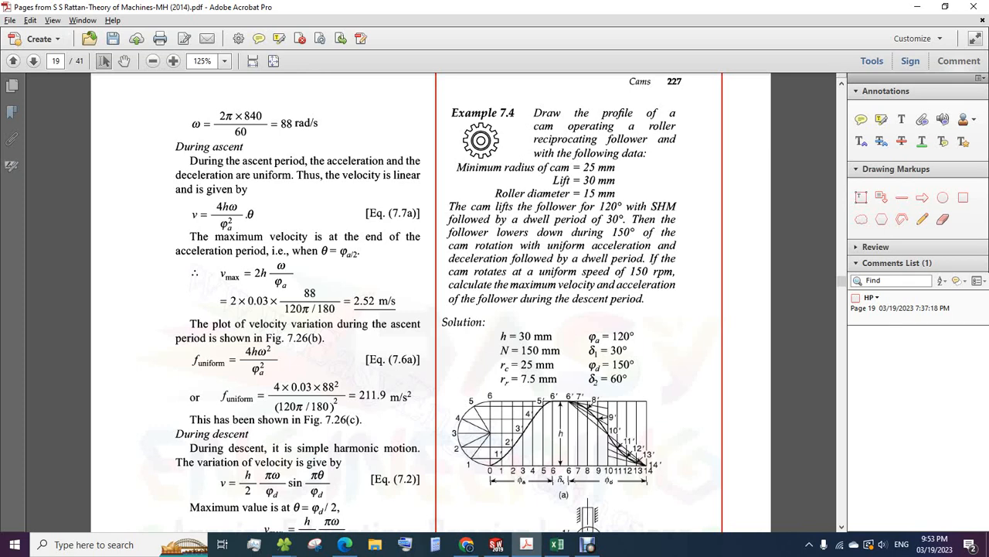
Leave the PDF and view the SHM follower sheet of the Different motion cam workbook in Excel.
left_click(918, 7)
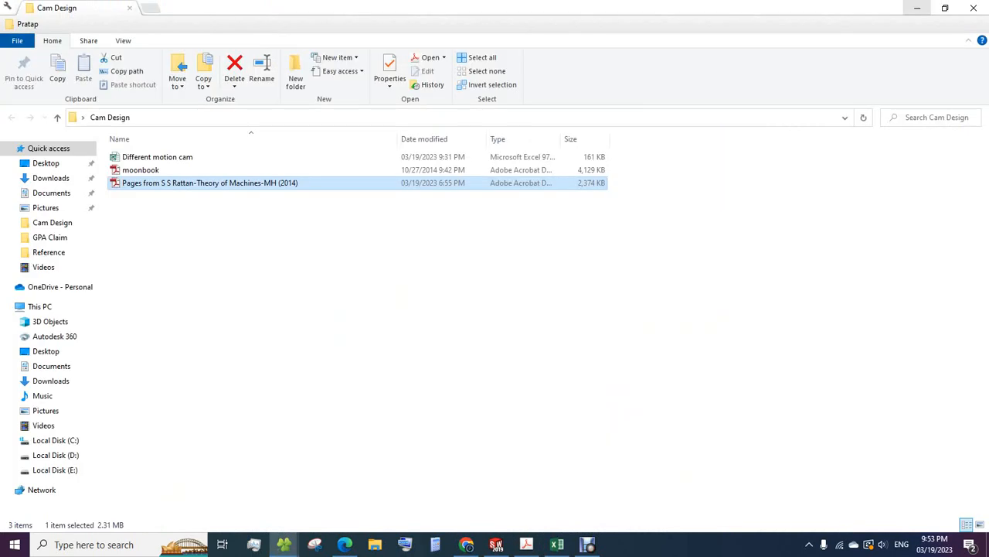
left_click(918, 8)
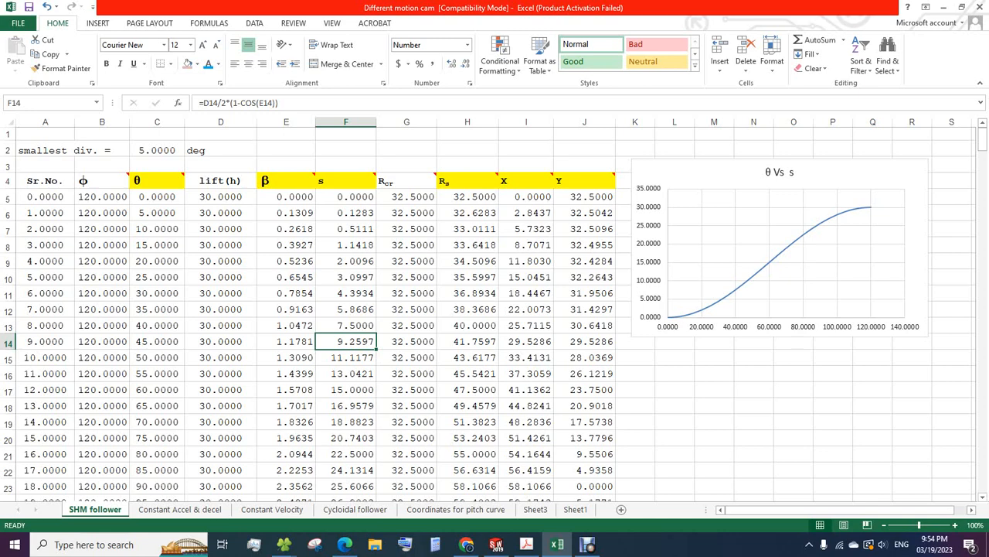
key("alt")
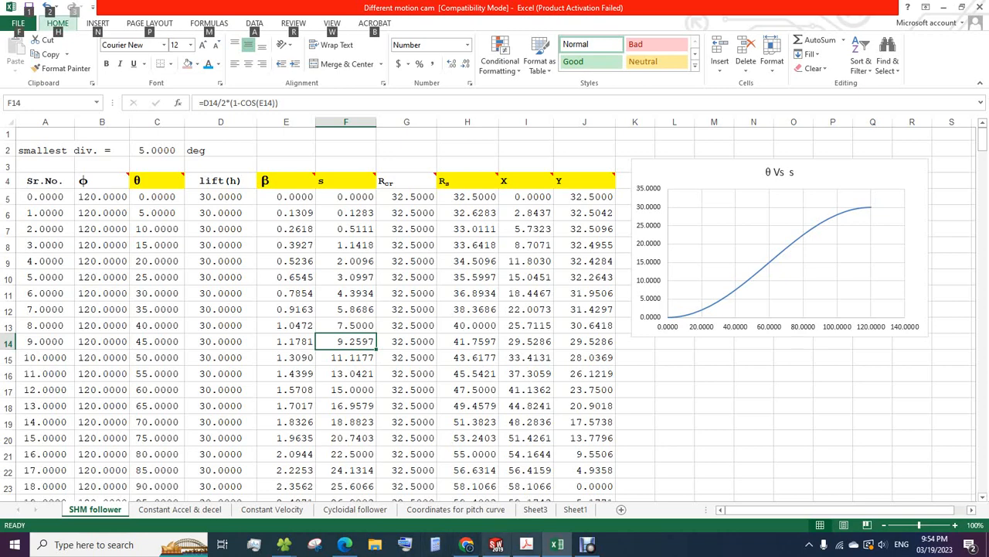
mouse_move(557, 544)
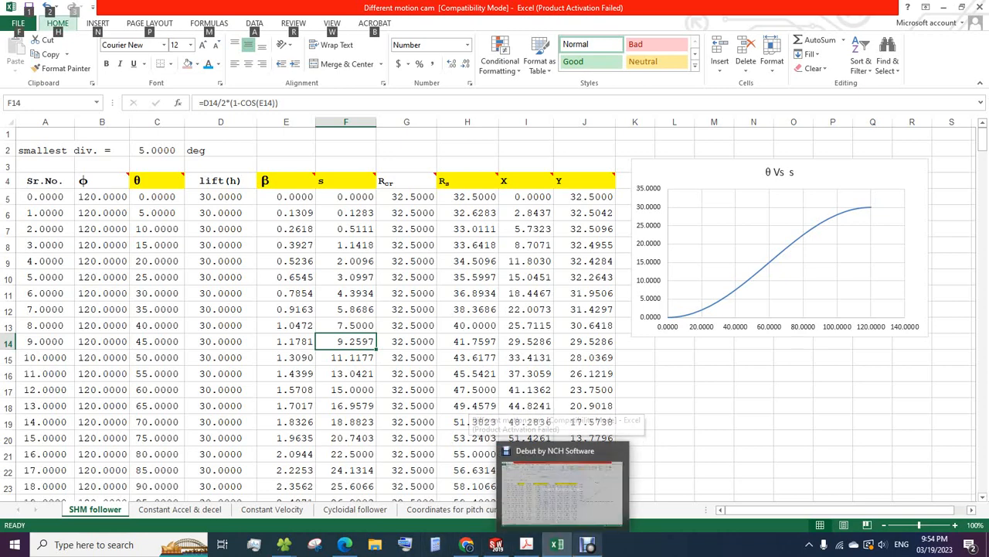
left_click(558, 544)
left_click(557, 544)
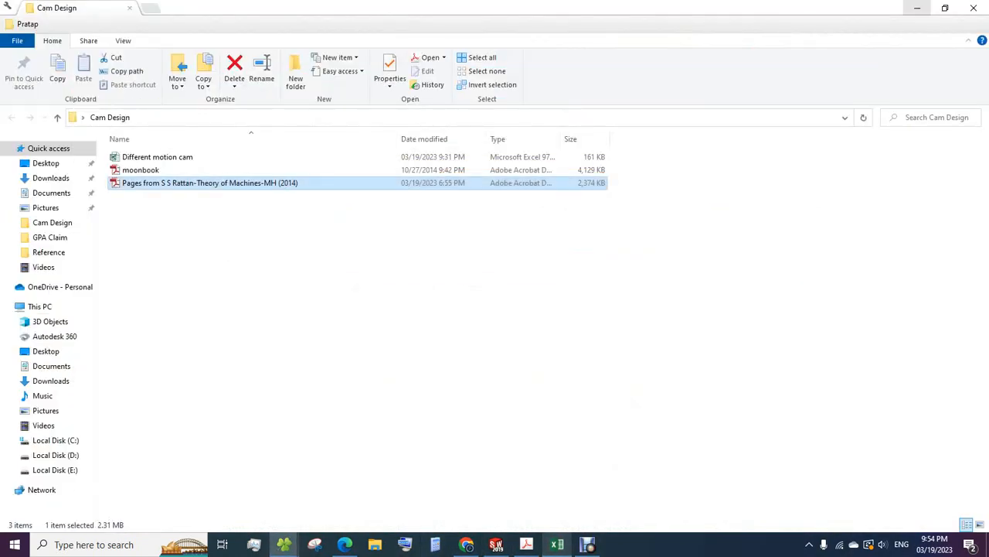
Switch back to the PDF in Adobe Acrobat Pro and review Example 7.4's given data, displacement diagram and cam profile.
mouse_move(588, 544)
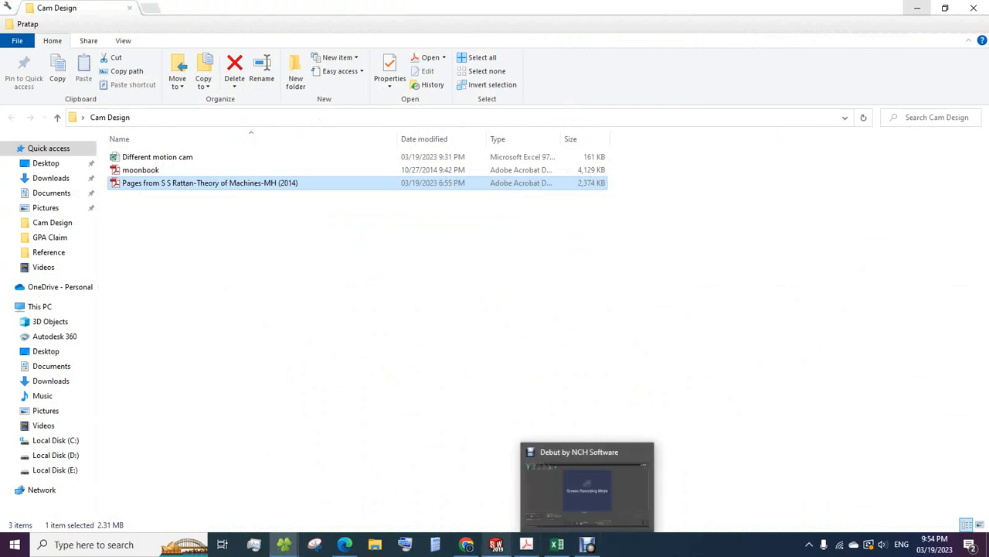
left_click(526, 544)
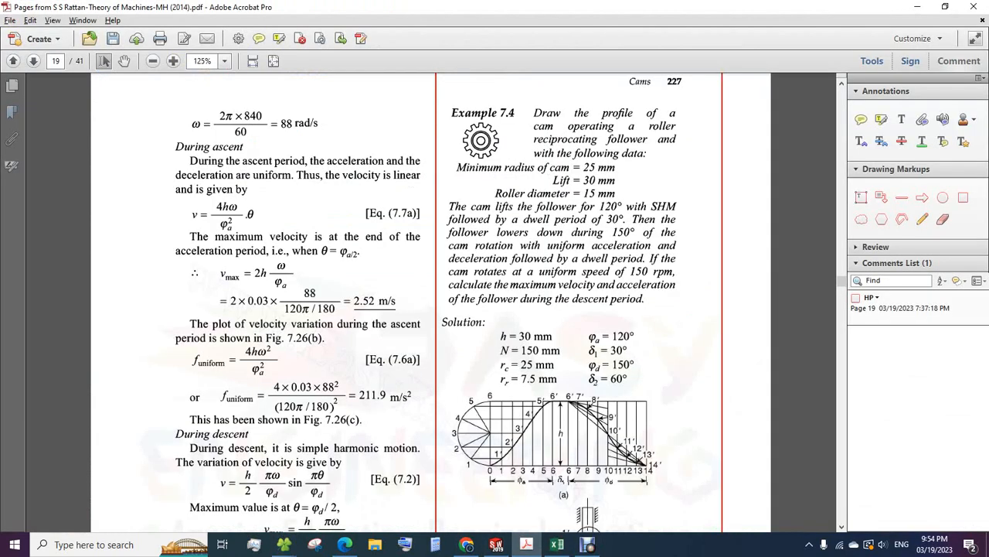
scroll(432, 301, "down", 3)
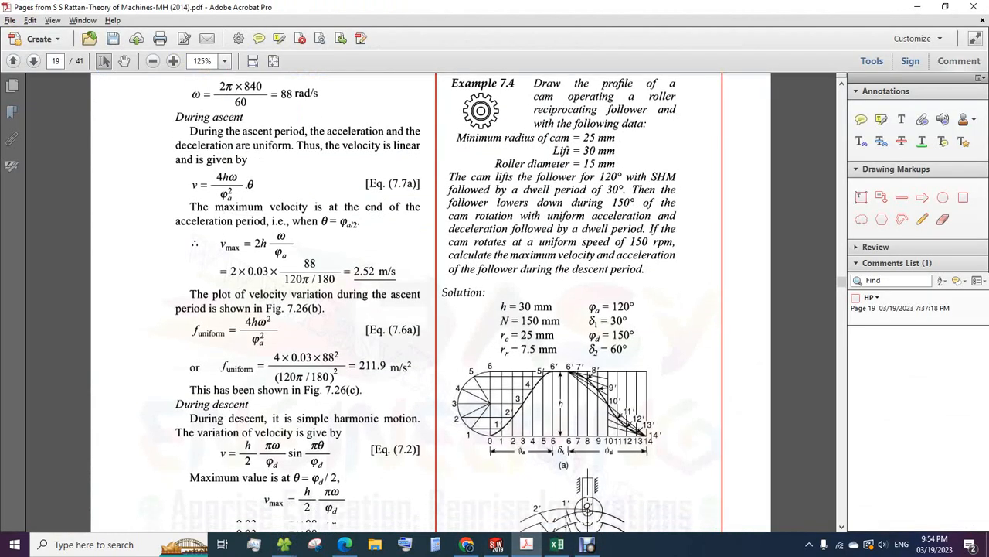
scroll(433, 301, "down", 2)
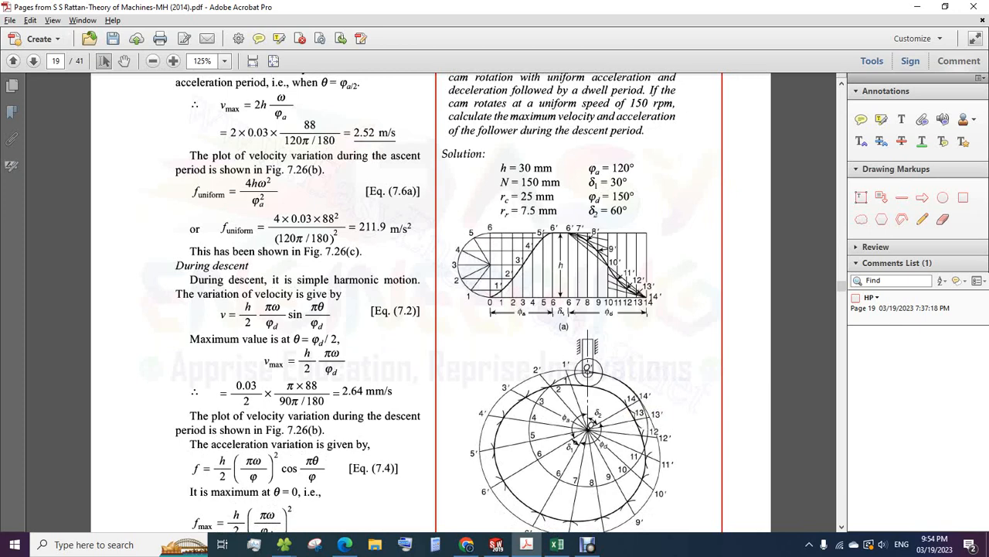
scroll(587, 425, "up", 2)
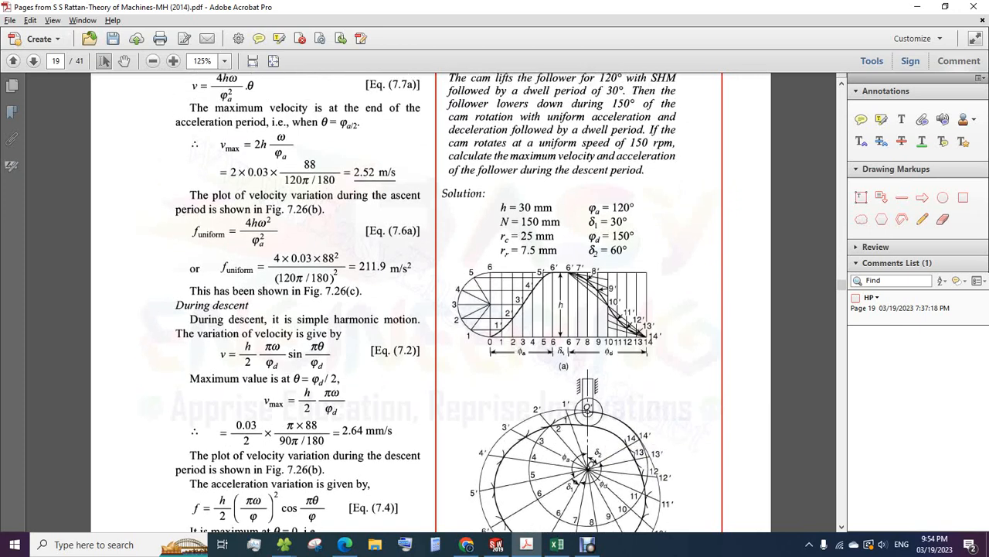
scroll(588, 425, "up", 1)
scroll(430, 302, "up", 2)
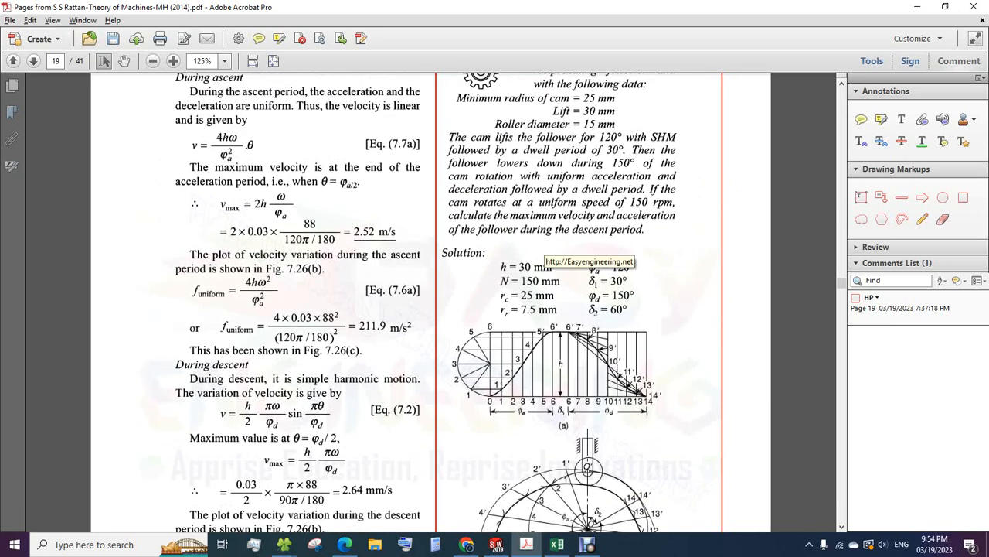
Switch to the Different motion cam workbook in Excel, showing the SHM follower sheet.
key("alt+Tab")
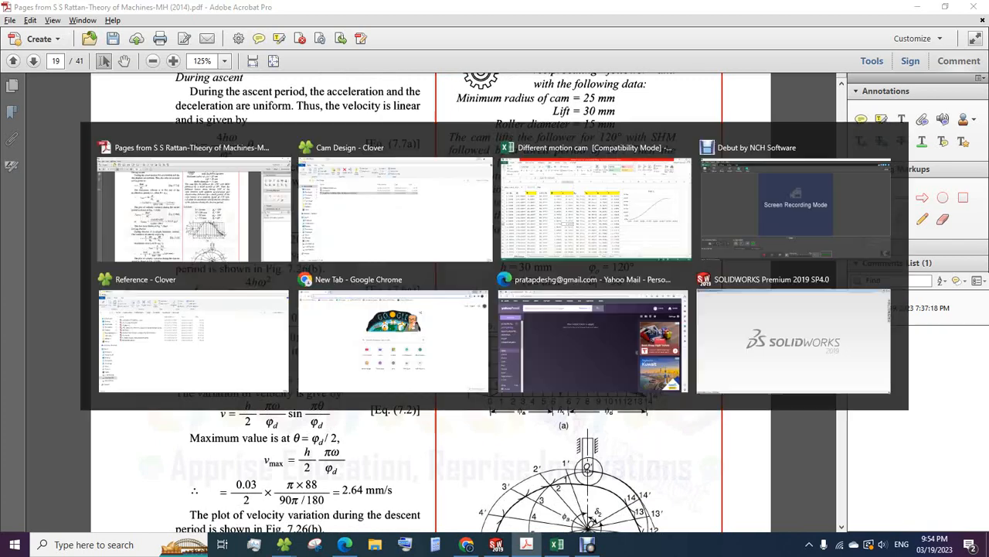
left_click(557, 544)
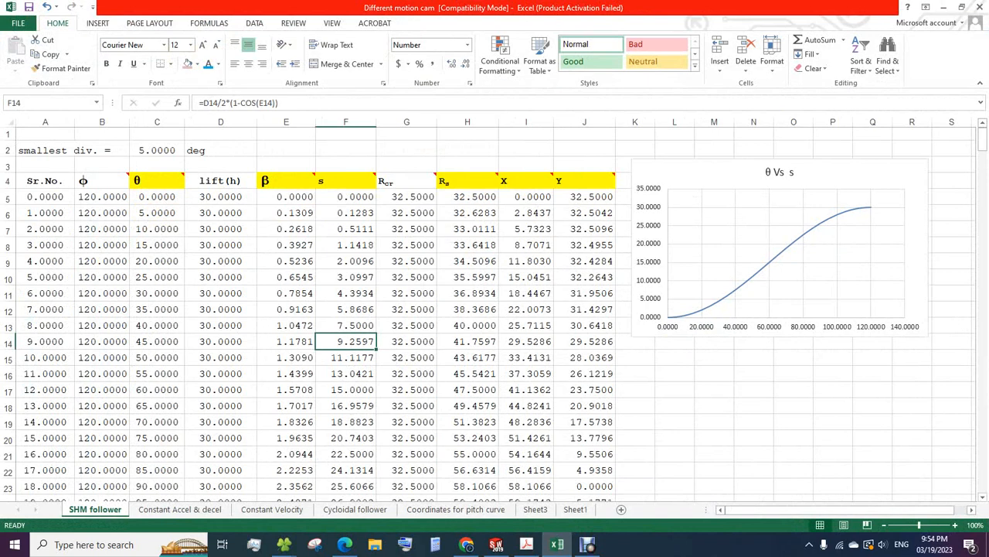
Read the comment on the Rcr heading, and switch to the PDF in Adobe Acrobat Pro to review Example 7.4's data and displacement diagram.
mouse_move(437, 173)
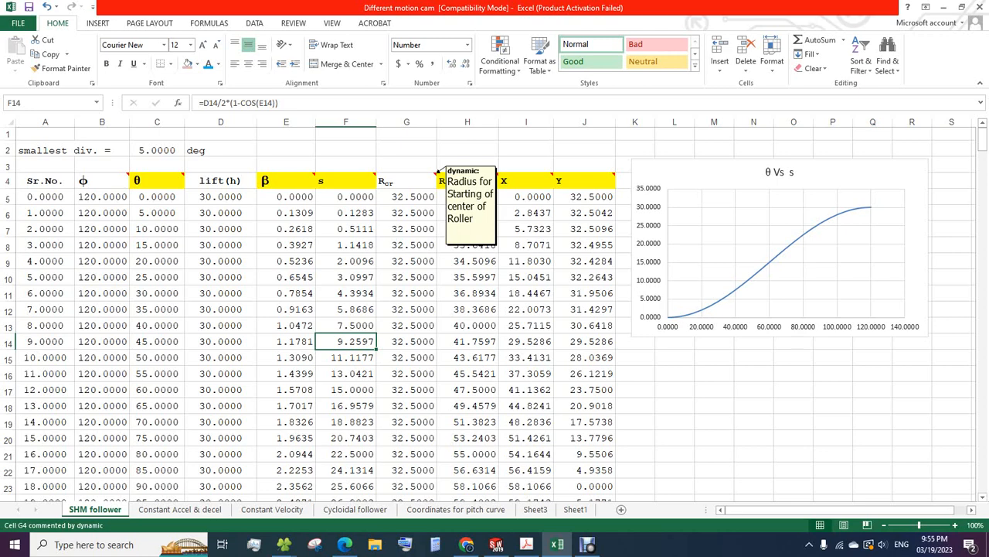
key("alt+Tab")
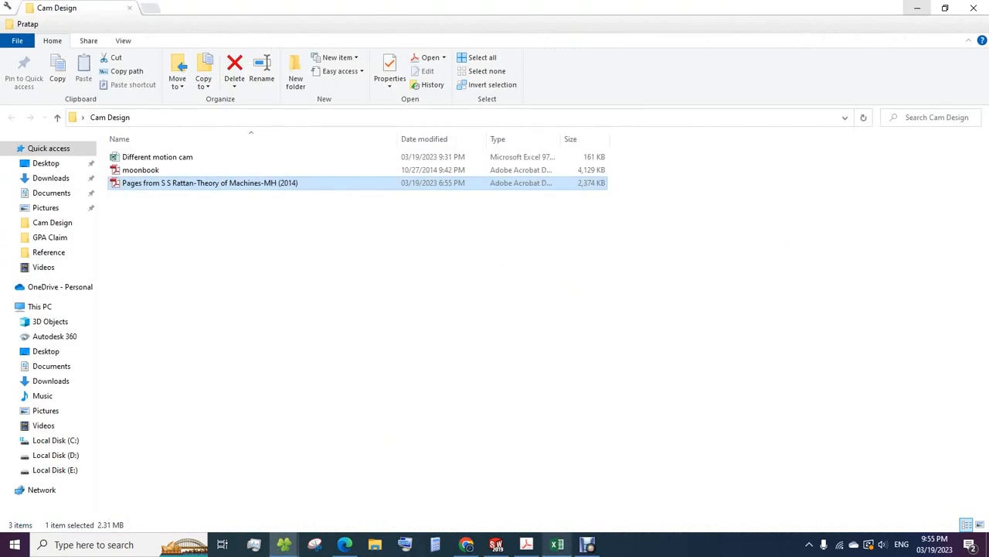
mouse_move(557, 544)
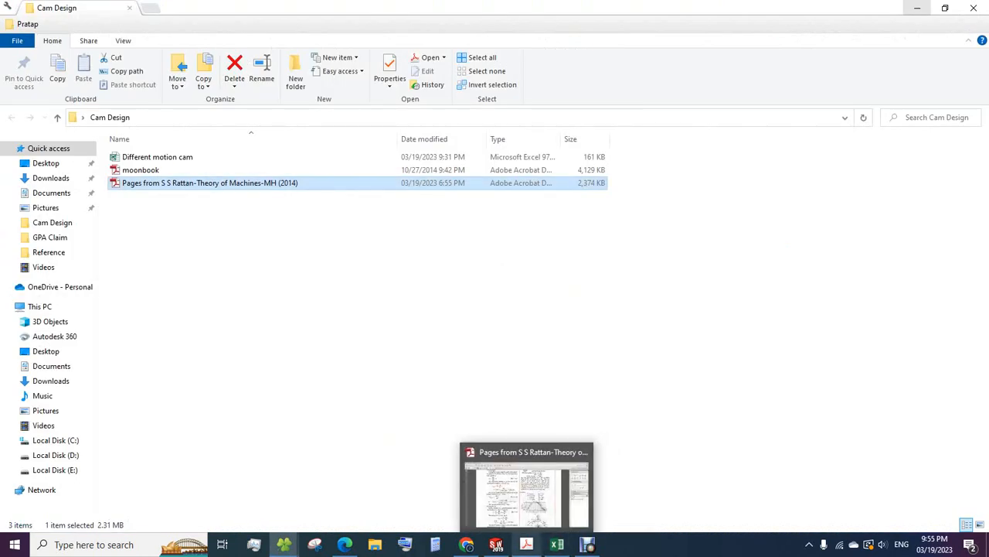
left_click(526, 544)
scroll(432, 301, "down", 2)
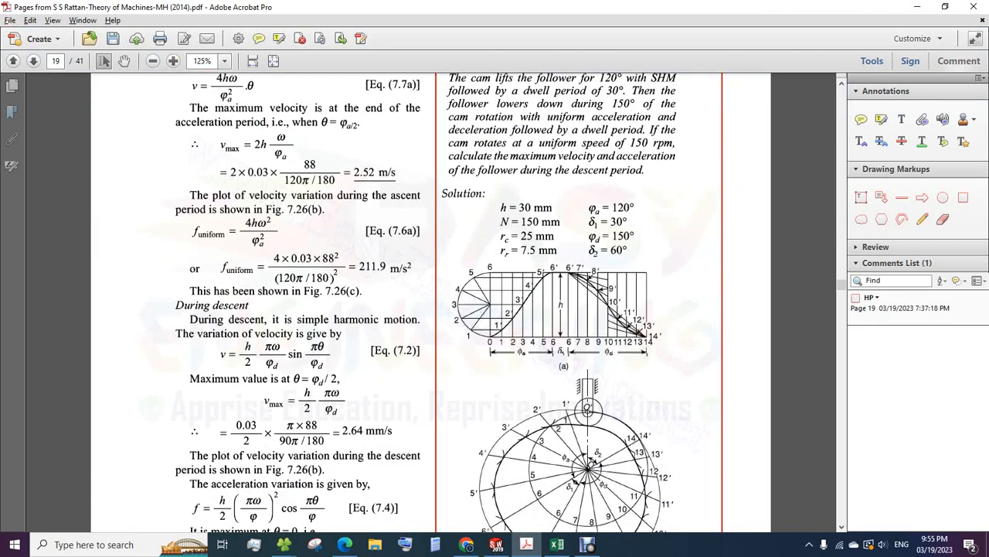
scroll(433, 309, "up", 2)
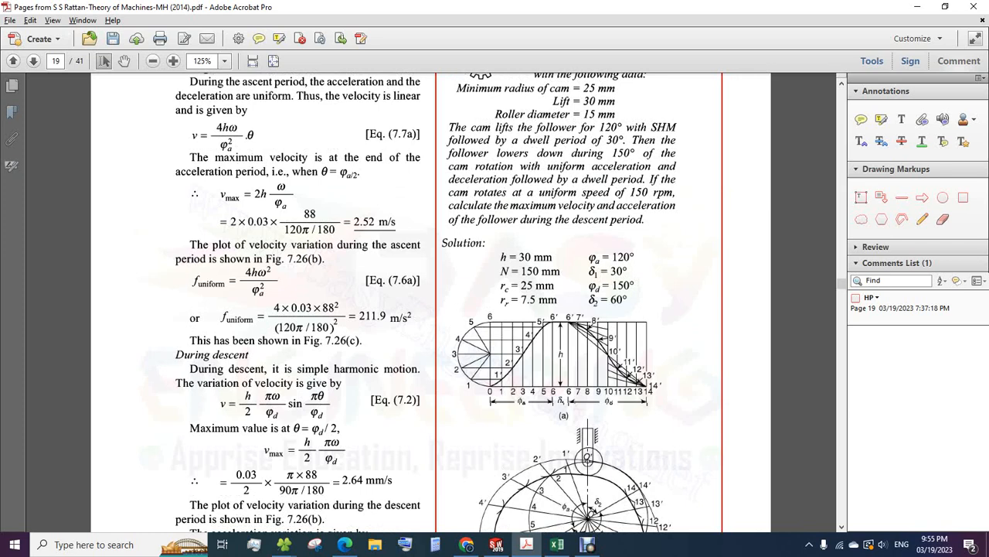
scroll(430, 301, "down", 1)
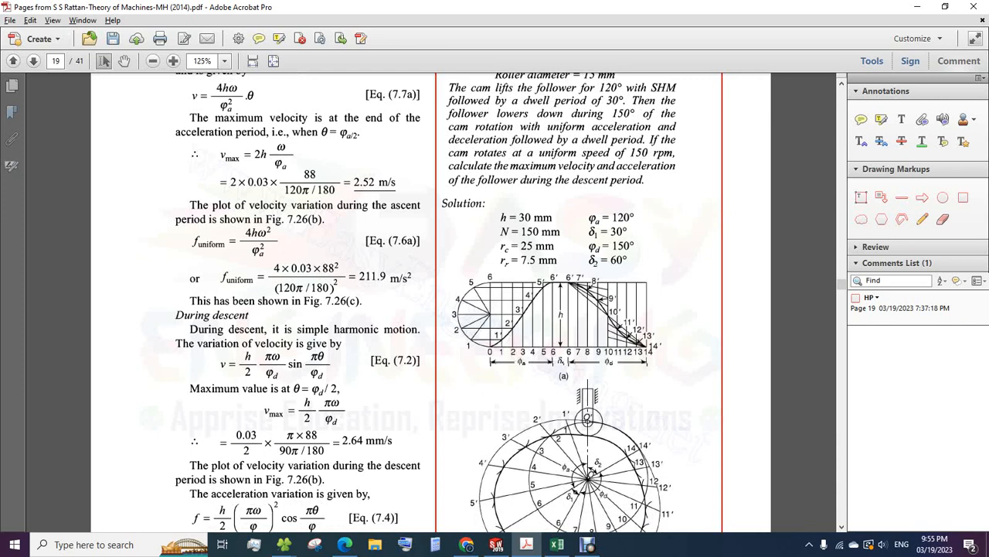
scroll(580, 301, "up", 2)
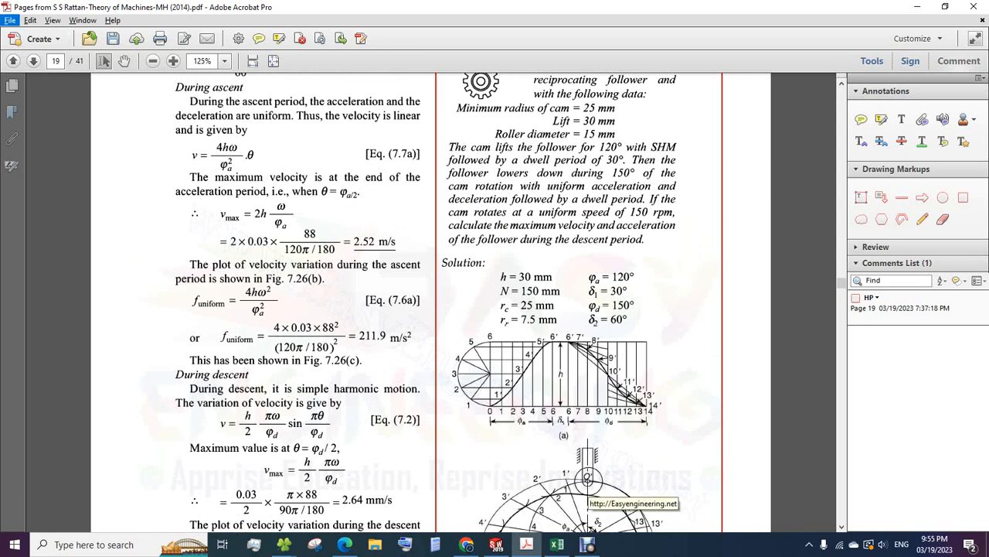
Switch to the Different motion cam workbook in Excel and inspect the first Rcr and φ cells on the SHM follower sheet.
left_click(283, 544)
left_click(556, 544)
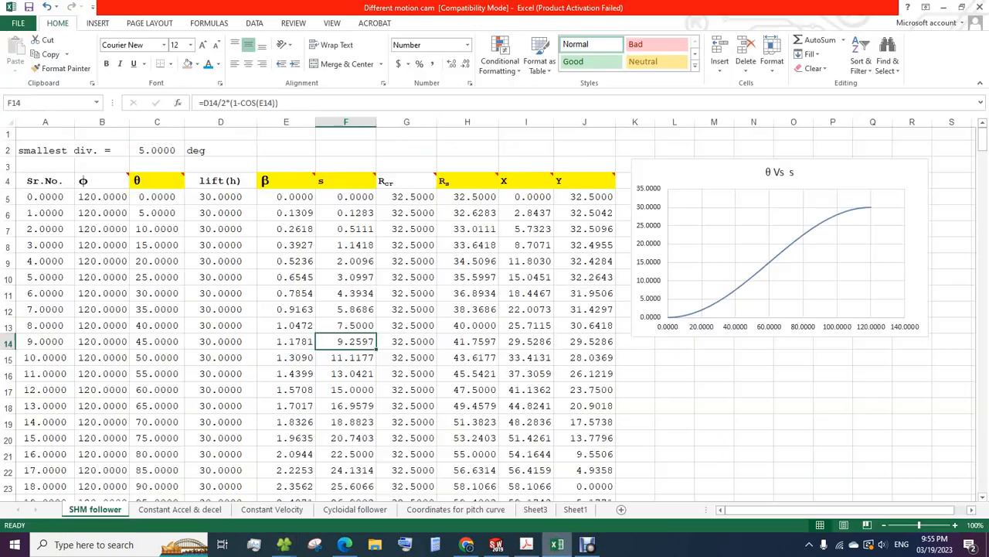
left_click(407, 197)
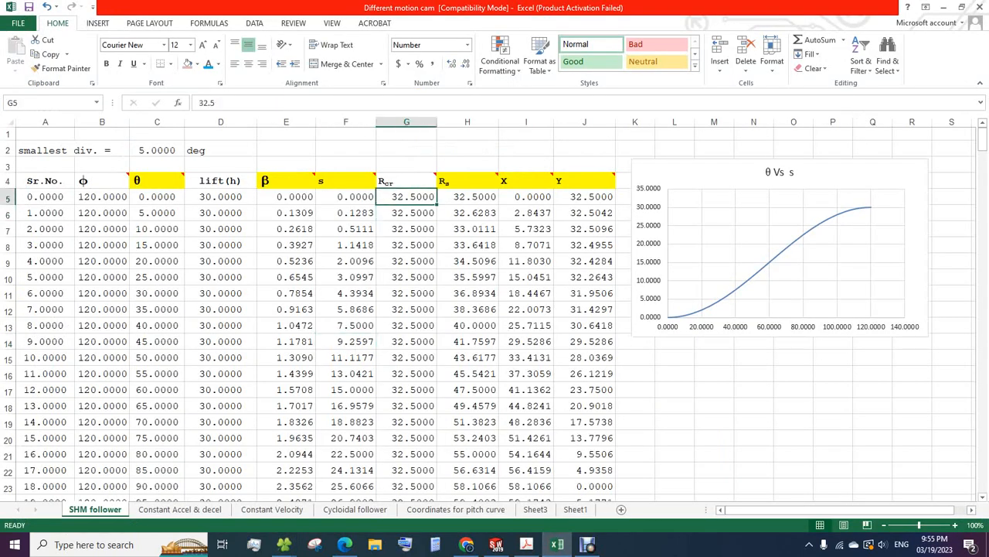
left_click(102, 197)
Leave the workbook and reread Example 7.4's motion description and solution values in the PDF in Adobe Acrobat Pro.
left_click(944, 7)
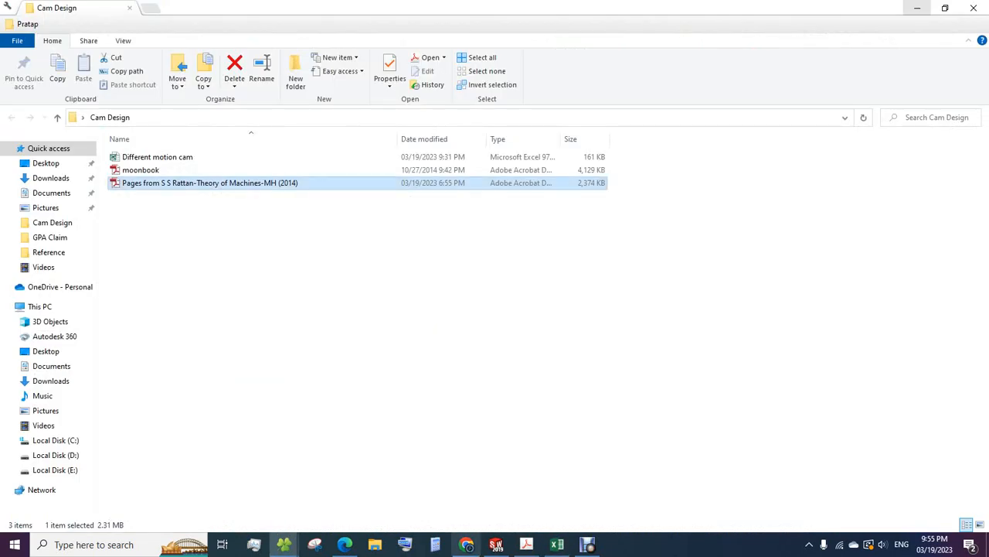
left_click(527, 544)
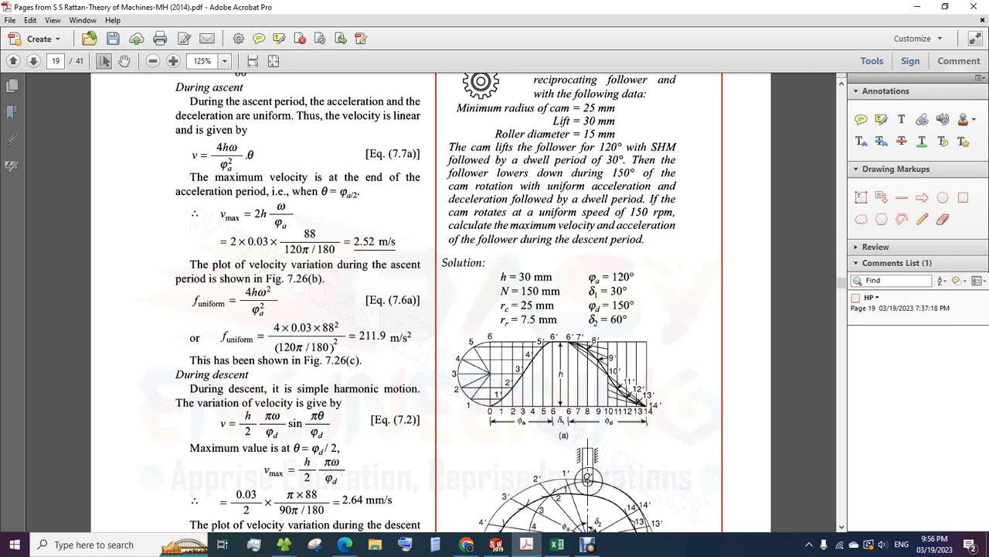
left_click(918, 7)
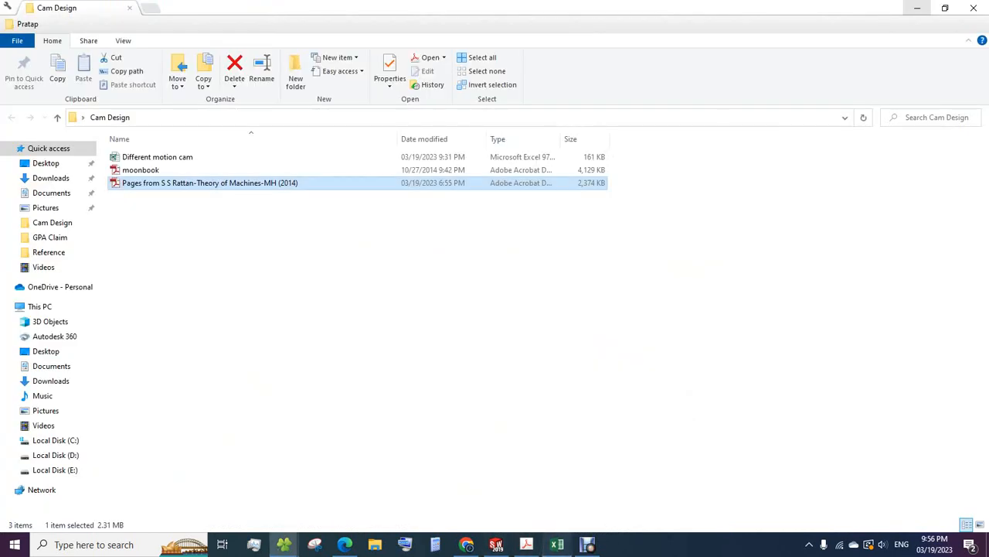
Return to the Excel workbook and view the Constant Accel & decel, Constant Velocity and Cycloidal follower sheets.
left_click(557, 544)
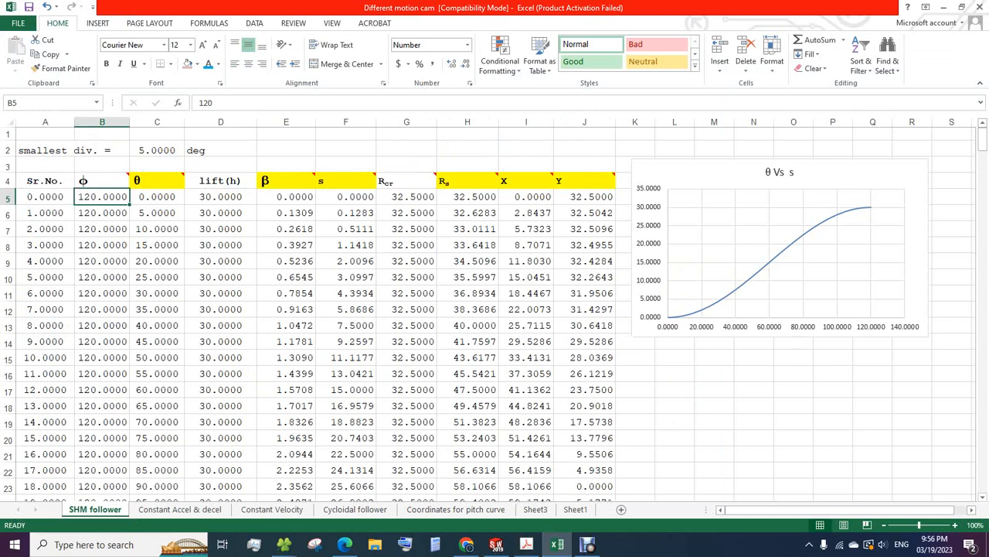
key("ctrl+Page_Down")
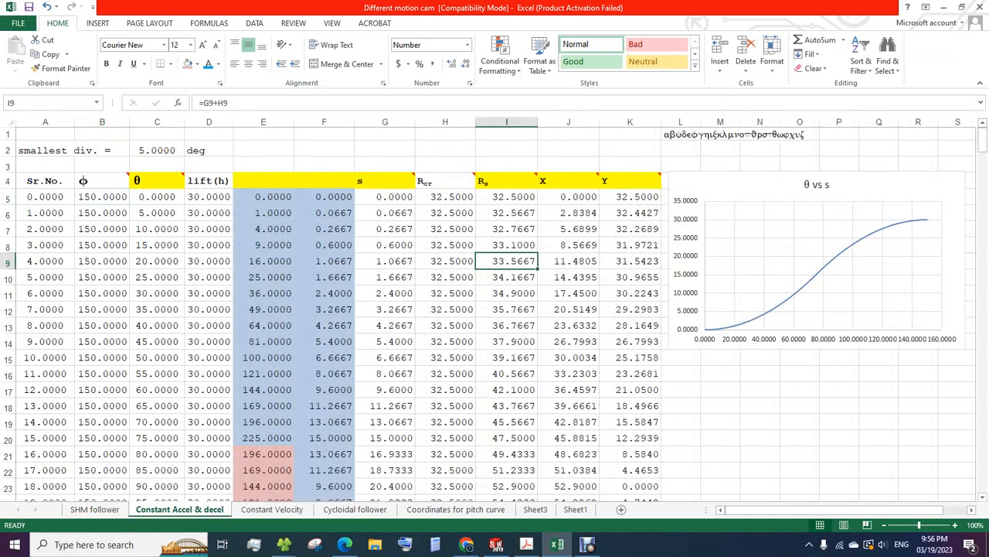
key("ctrl+Page_Down")
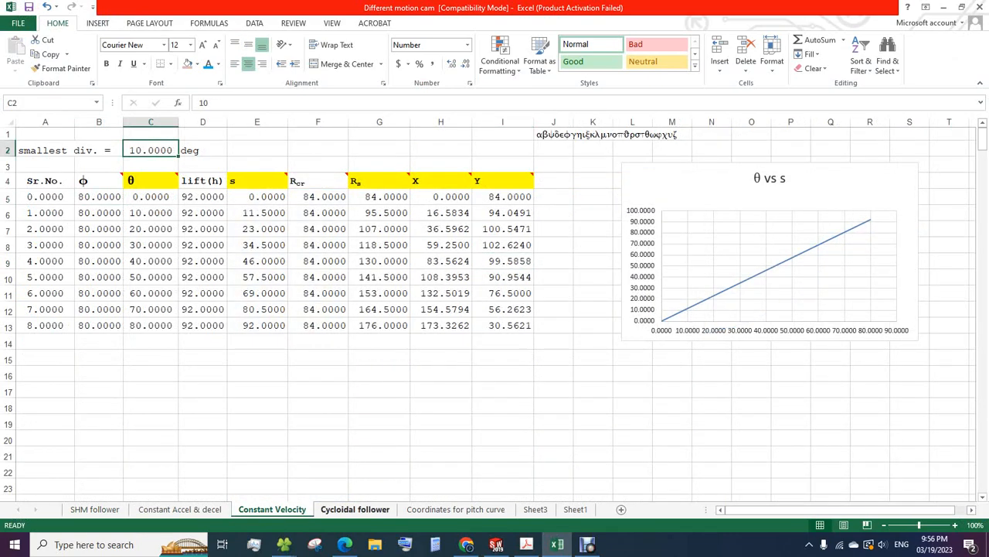
left_click(355, 508)
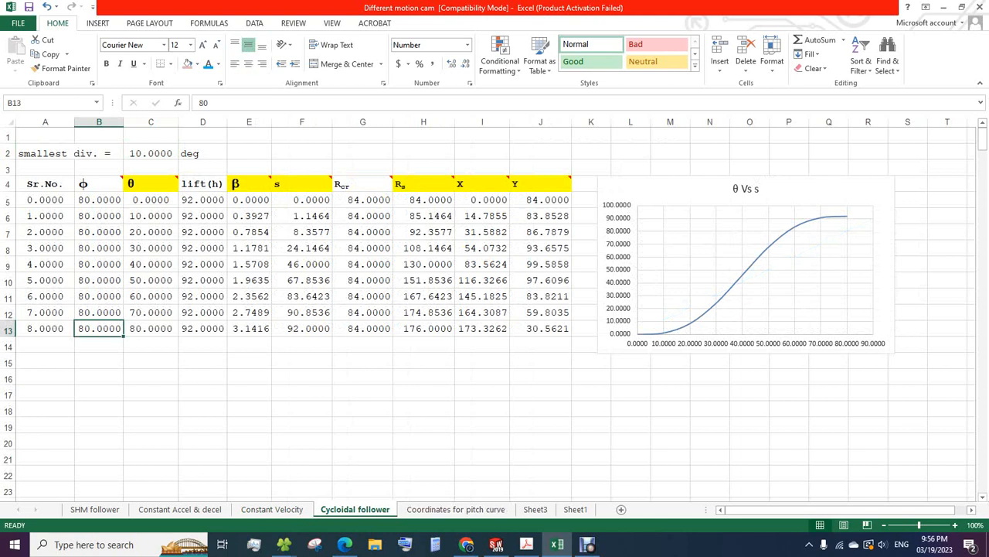
Compare the SHM follower and Constant Accel & decel sheets, and look at the Coordinates for pitch curve sheet.
left_click(95, 509)
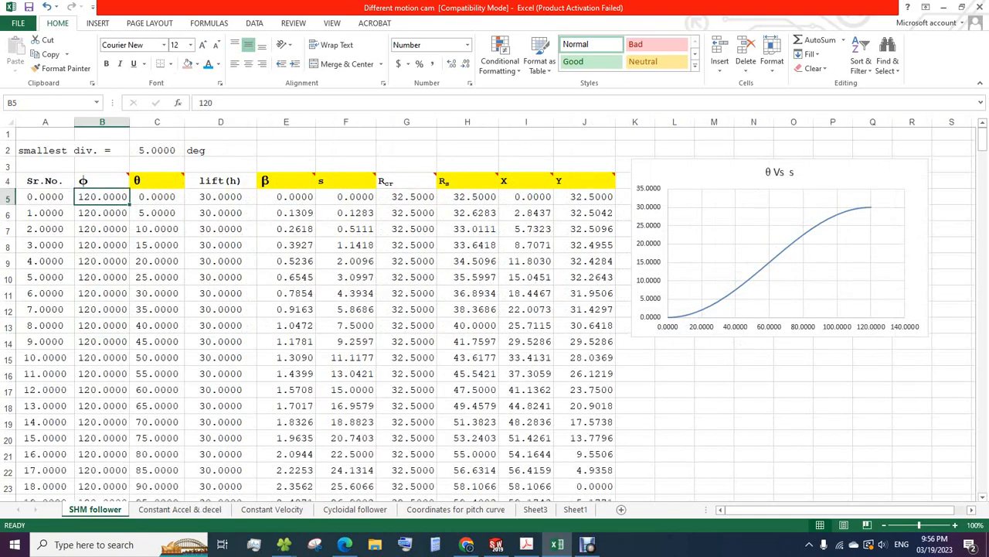
left_click(179, 509)
left_click(95, 508)
left_click(179, 508)
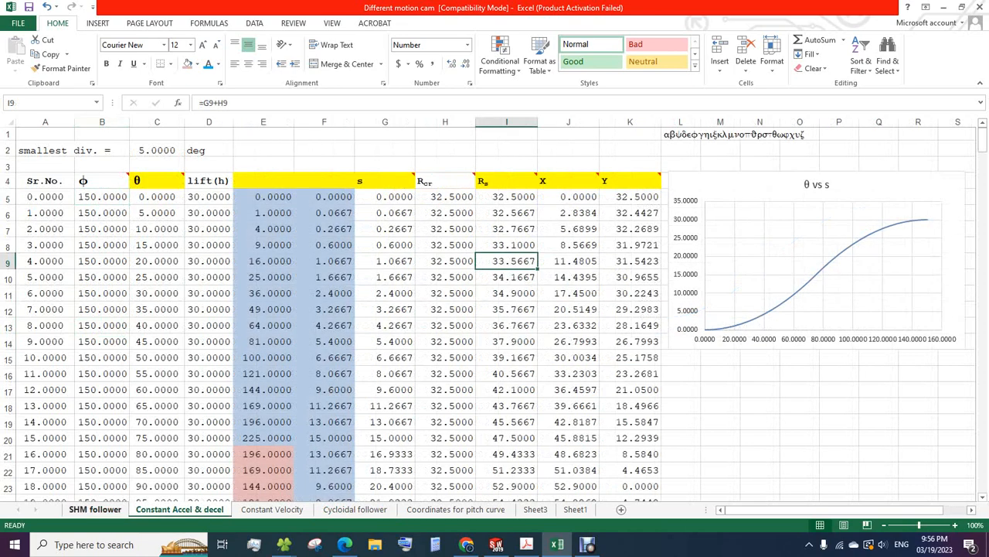
left_click(95, 509)
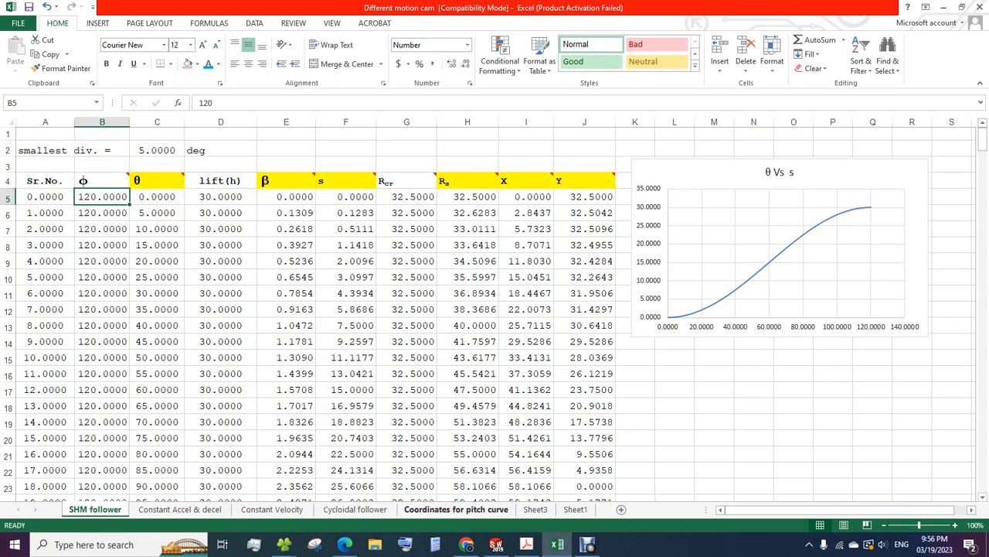
left_click(456, 509)
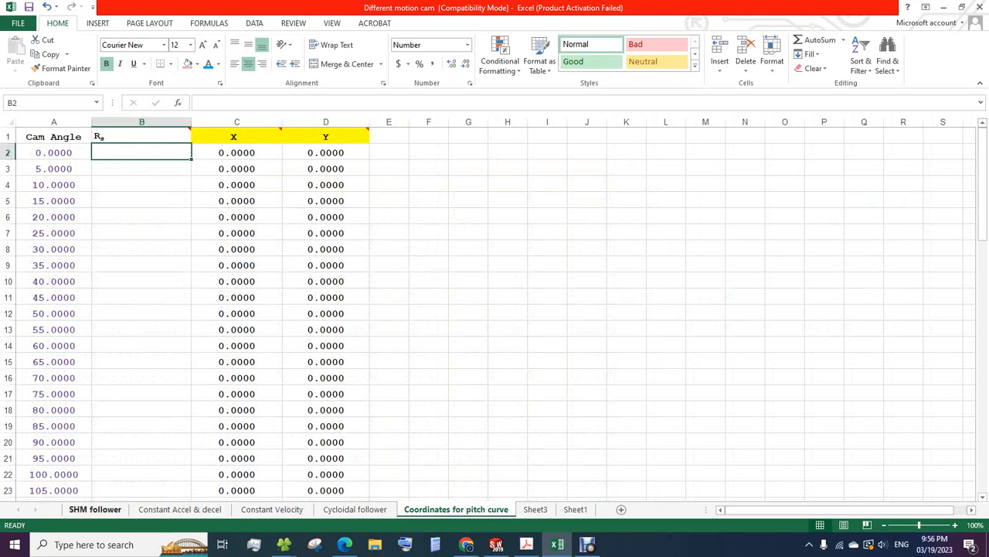
left_click(94, 508)
Switch between the Excel workbook and the PDF in Adobe Acrobat Pro to examine the full page of Example 7.4 with its figure.
left_click(943, 7)
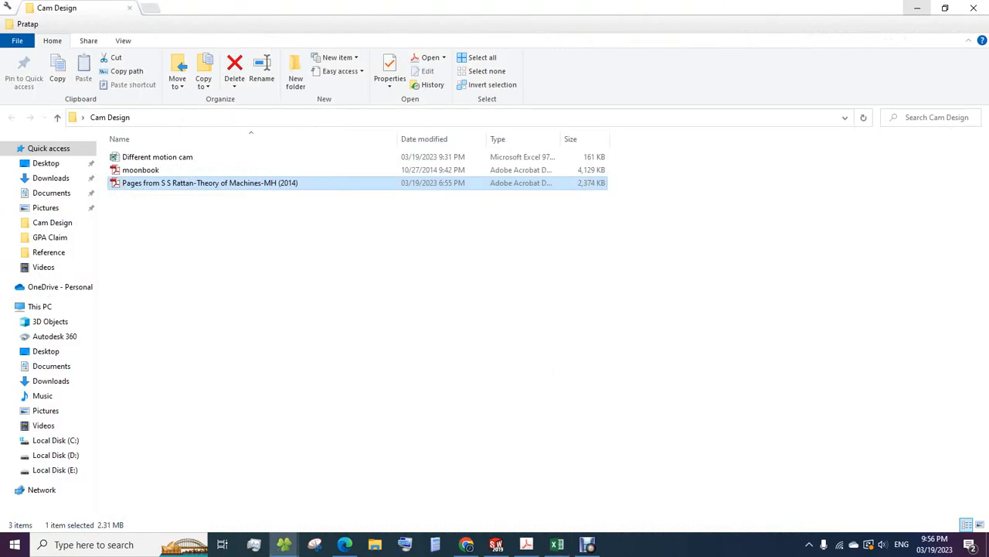
left_click(526, 544)
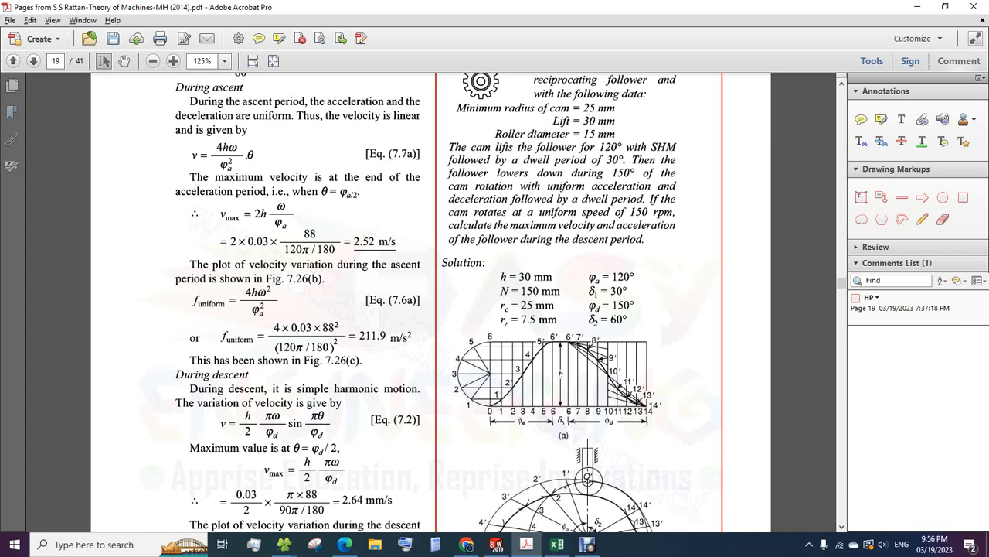
left_click(557, 544)
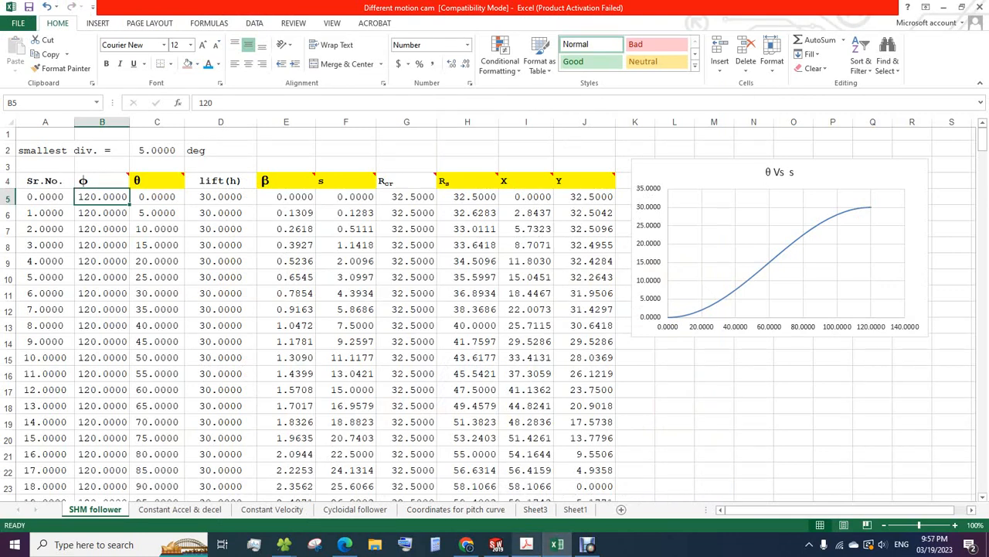
left_click(526, 544)
scroll(485, 296, "down", 2)
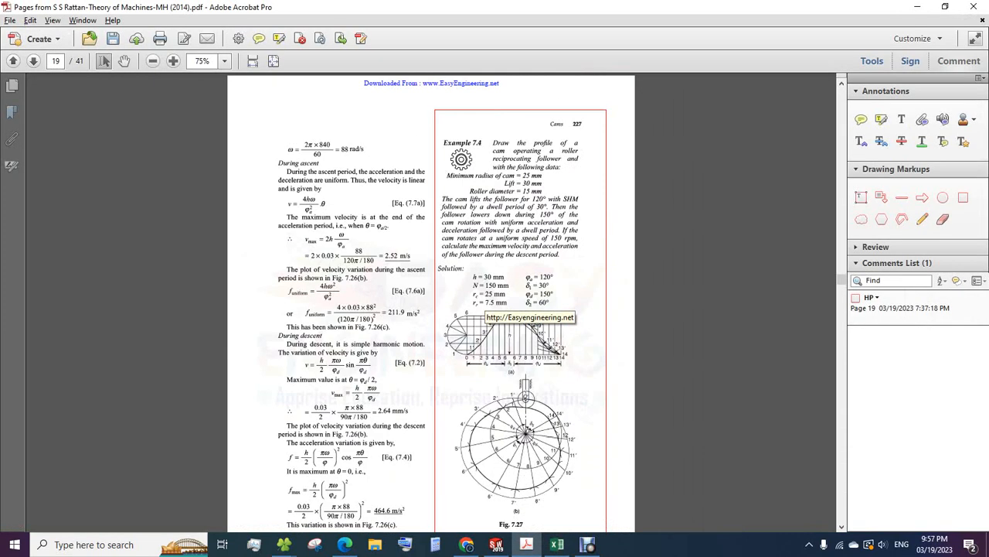
scroll(486, 305, "down", 1)
scroll(486, 305, "down", 1)
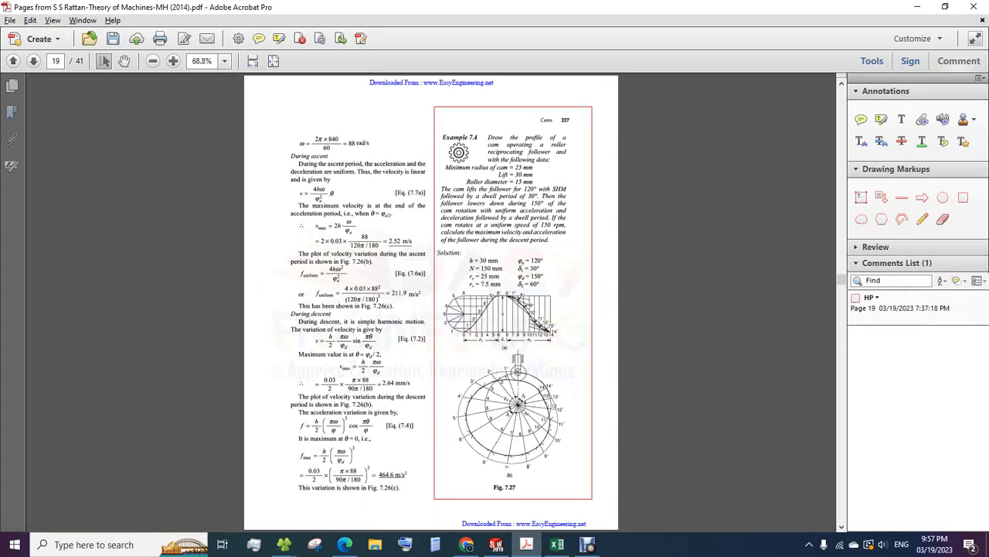
Look back through the cam chapter, from the worked examples past the follower motion equations to the cam types.
scroll(475, 226, "up", 2)
scroll(572, 120, "up", 4)
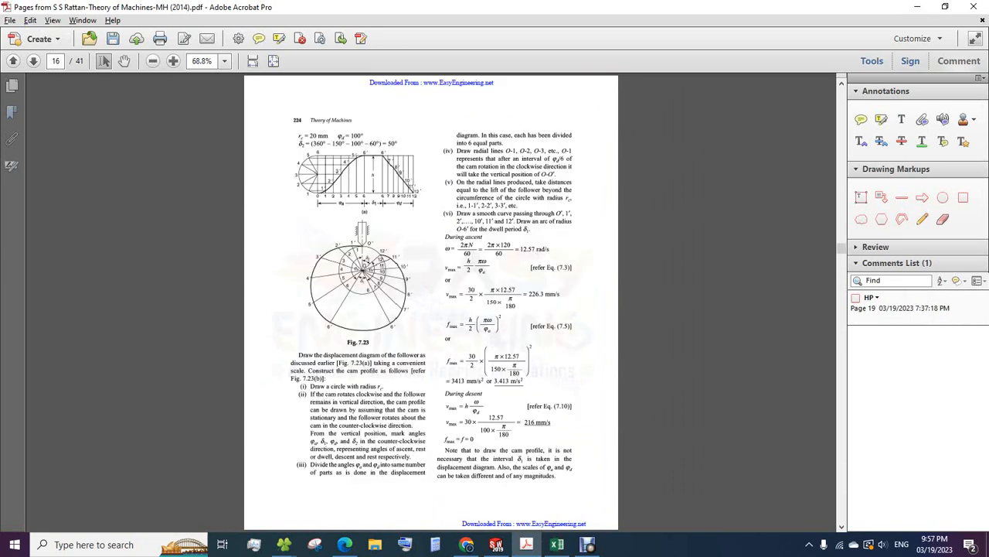
scroll(572, 120, "up", 5)
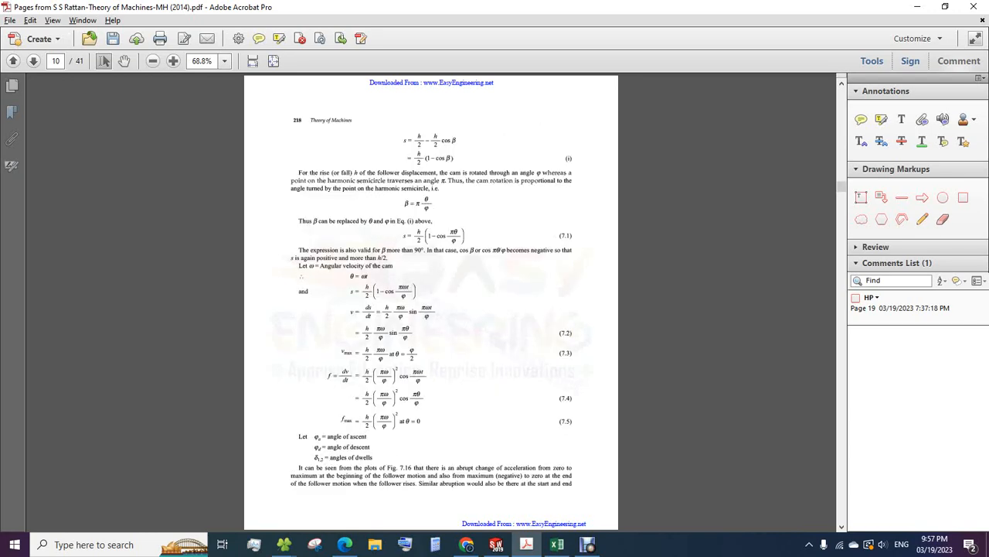
scroll(431, 302, "up", 3)
scroll(432, 302, "up", 1)
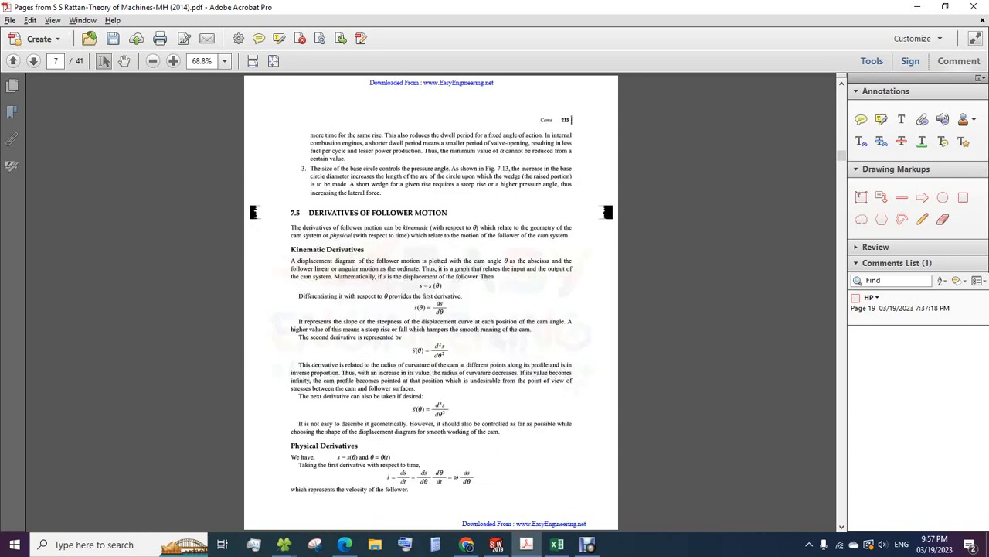
scroll(432, 302, "down", 1)
scroll(431, 302, "up", 1)
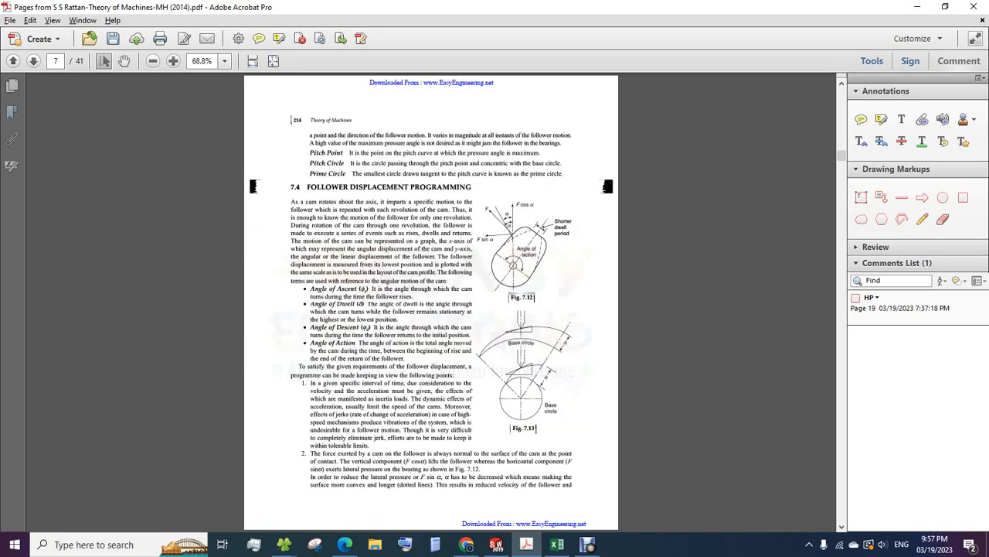
scroll(431, 301, "up", 6)
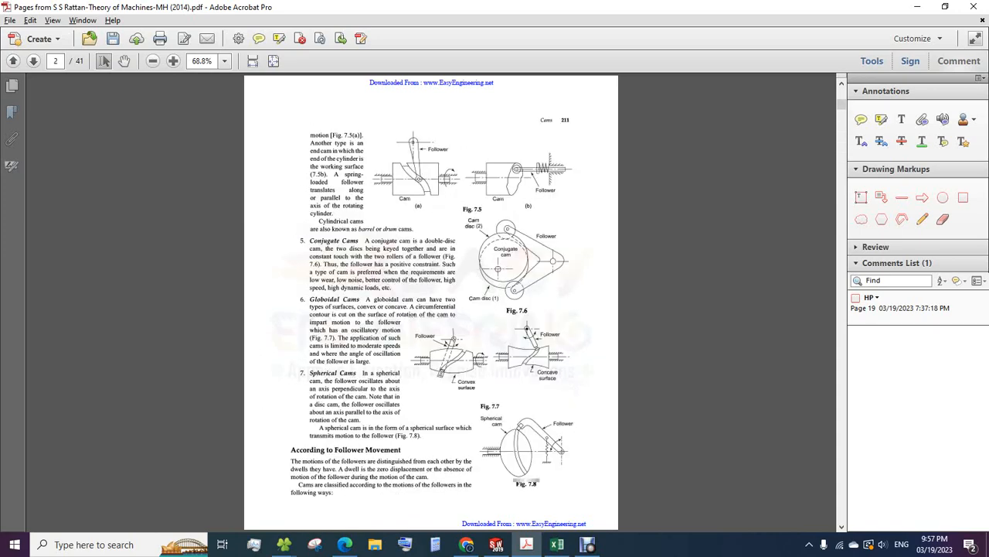
Look ahead through the SHM and cycloidal motion sections to the worked examples, and return to the SHM follower sheet in Excel.
scroll(432, 301, "down", 1)
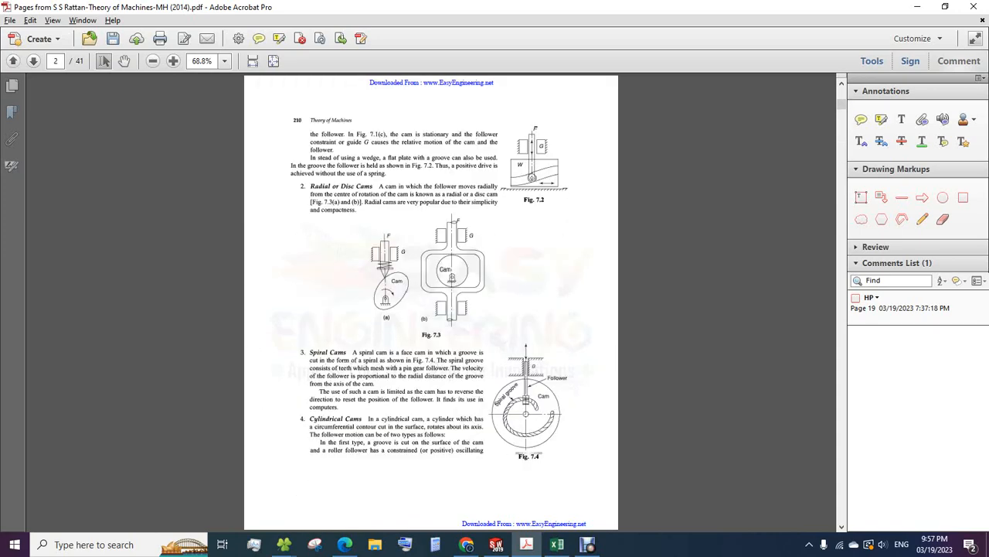
scroll(431, 301, "down", 2)
scroll(432, 302, "down", 7)
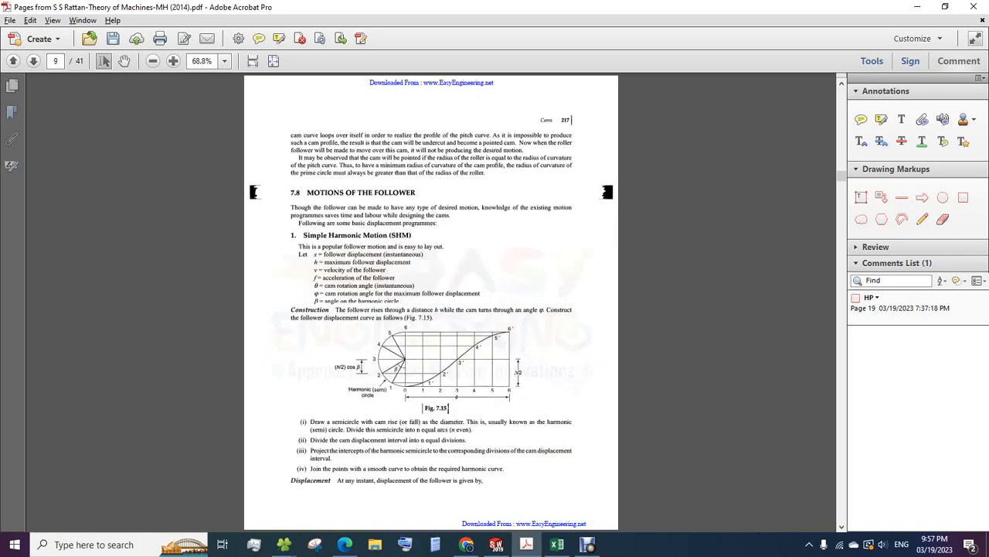
scroll(432, 302, "down", 5)
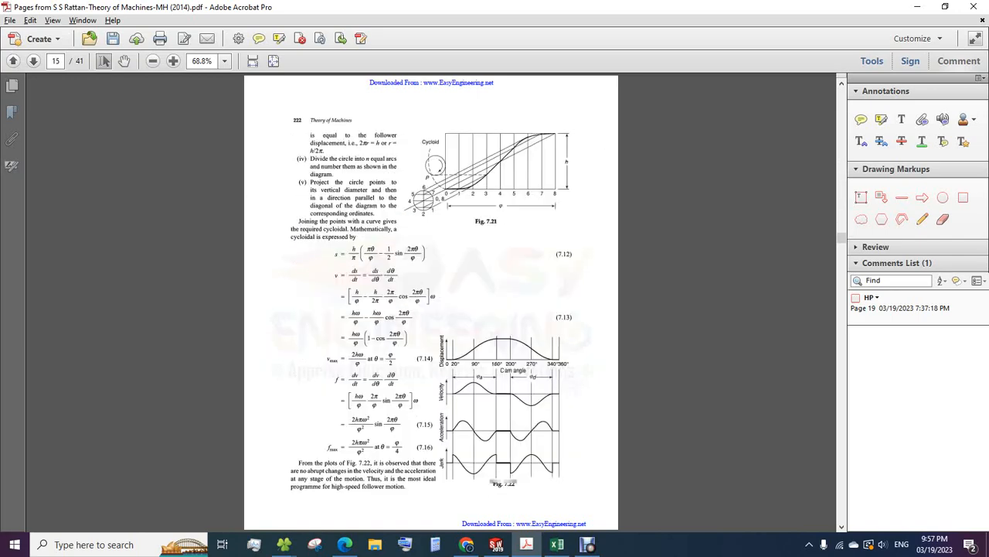
scroll(431, 301, "down", 1)
scroll(431, 302, "down", 2)
scroll(431, 301, "up", 1)
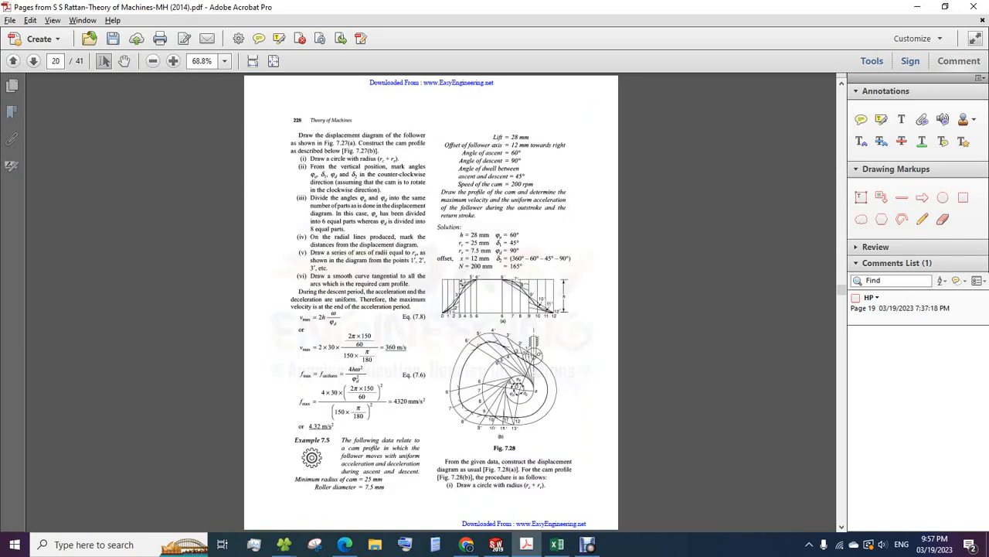
scroll(431, 302, "down", 1)
key("alt+Tab")
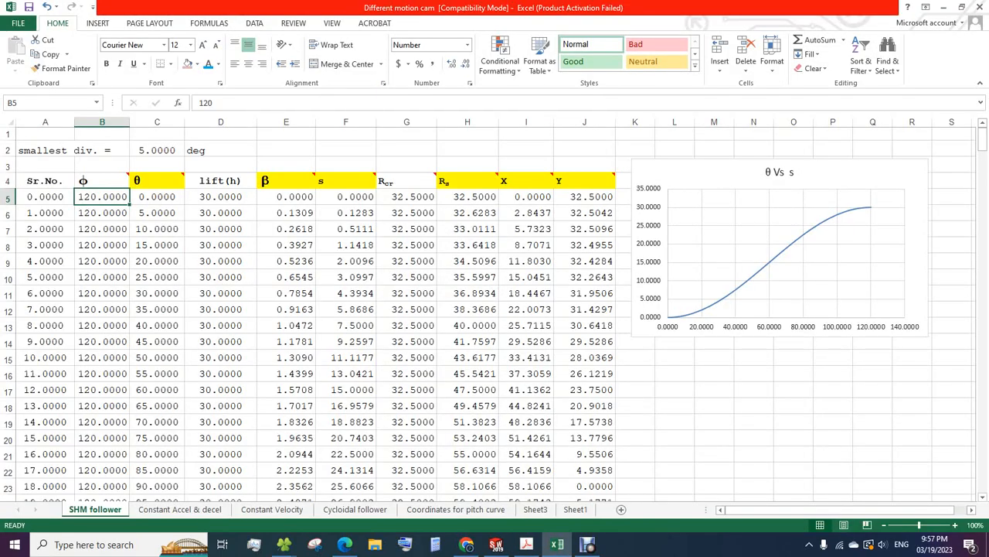
Look through the cam rotation angle φ column of the SHM follower sheet, from the first row to the last.
left_click(102, 229)
key("Up")
key("Up")
scroll(495, 309, "down", 5)
scroll(495, 309, "up", 1)
scroll(495, 309, "up", 3)
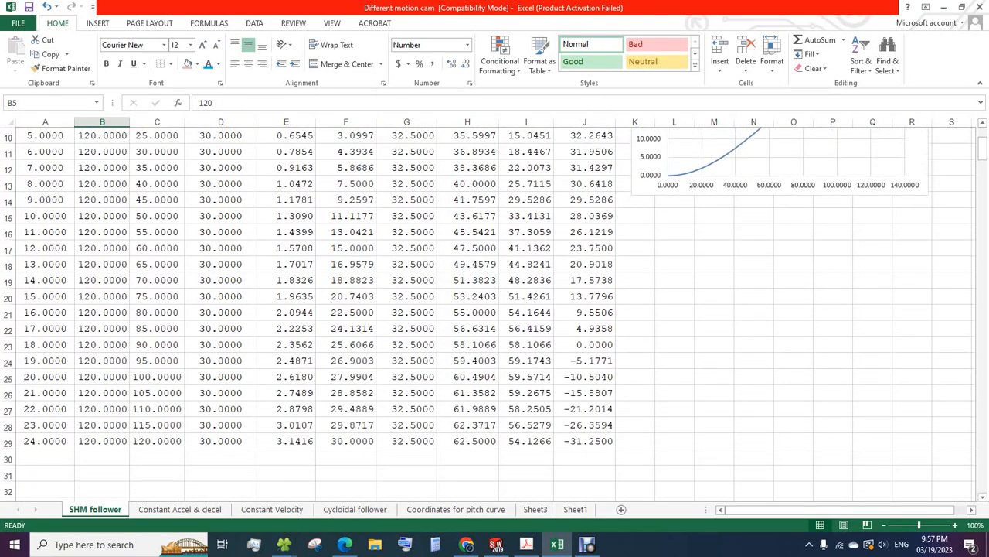
scroll(494, 309, "up", 1)
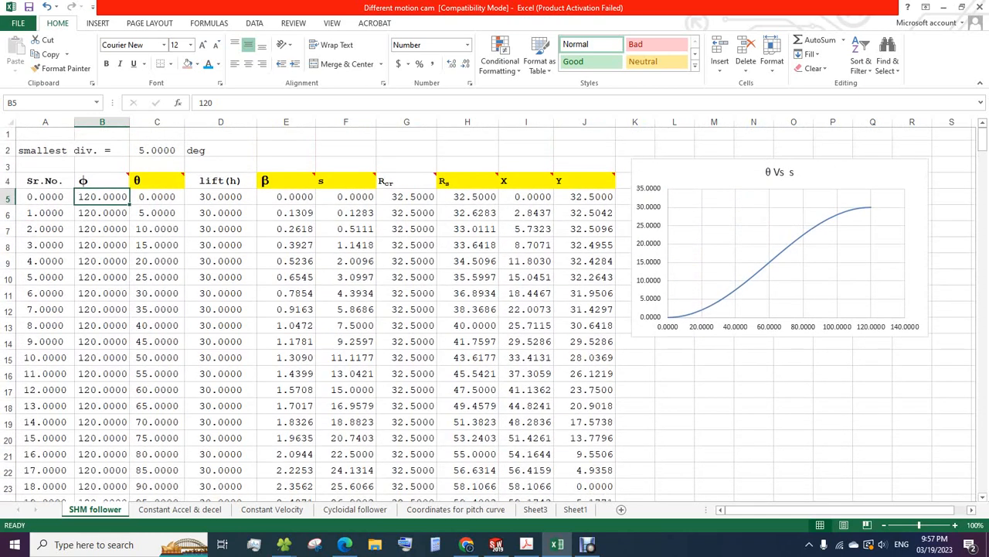
Examine the θ column from its first to its last row, and the smallest division value above the table.
left_click(102, 151)
left_click(157, 181)
left_click(157, 197)
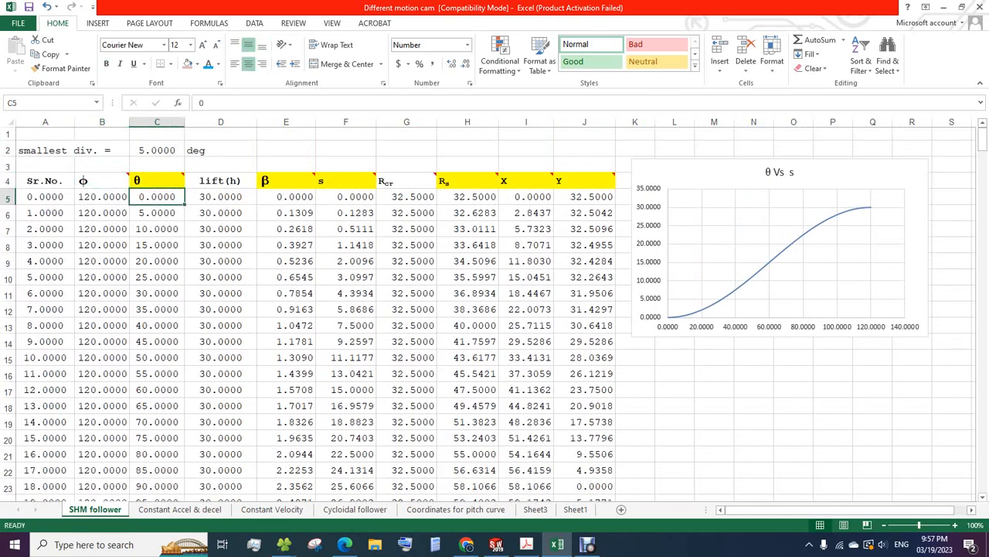
key("ctrl+Down")
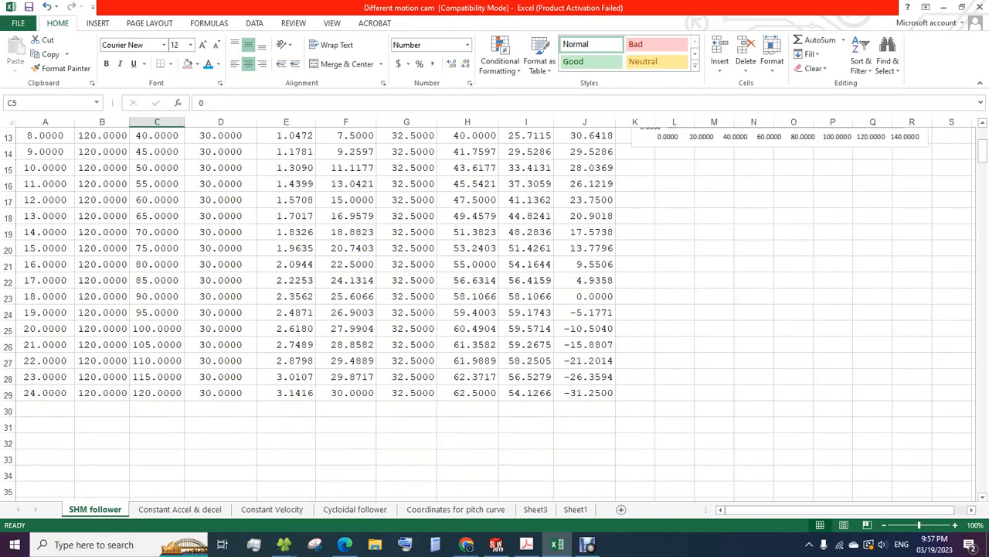
scroll(495, 310, "up", 5)
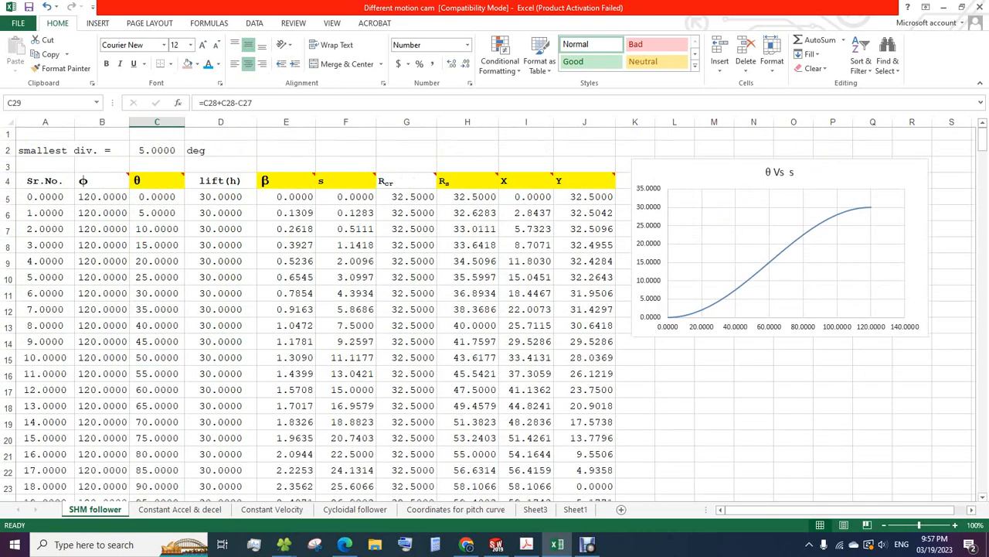
left_click(102, 151)
left_click(45, 151)
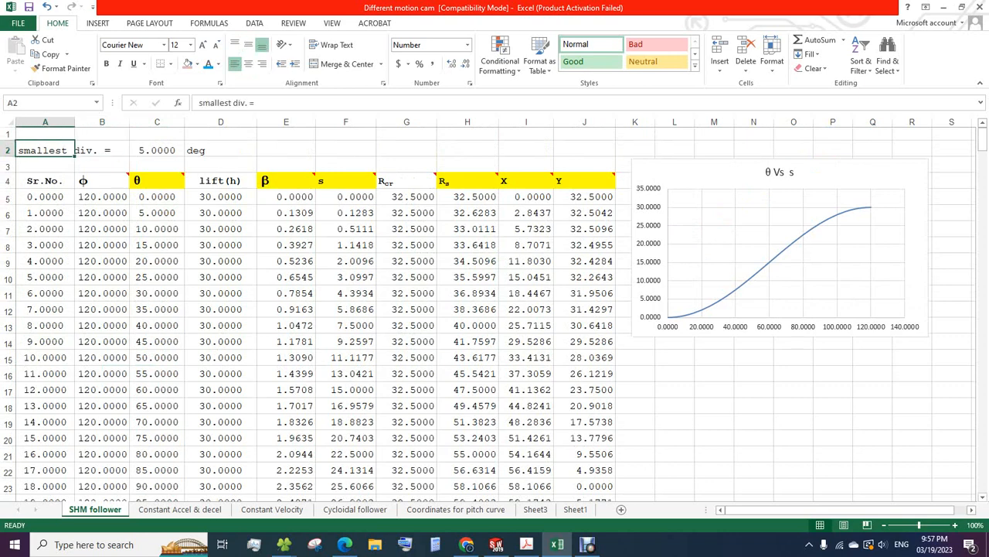
left_click(157, 151)
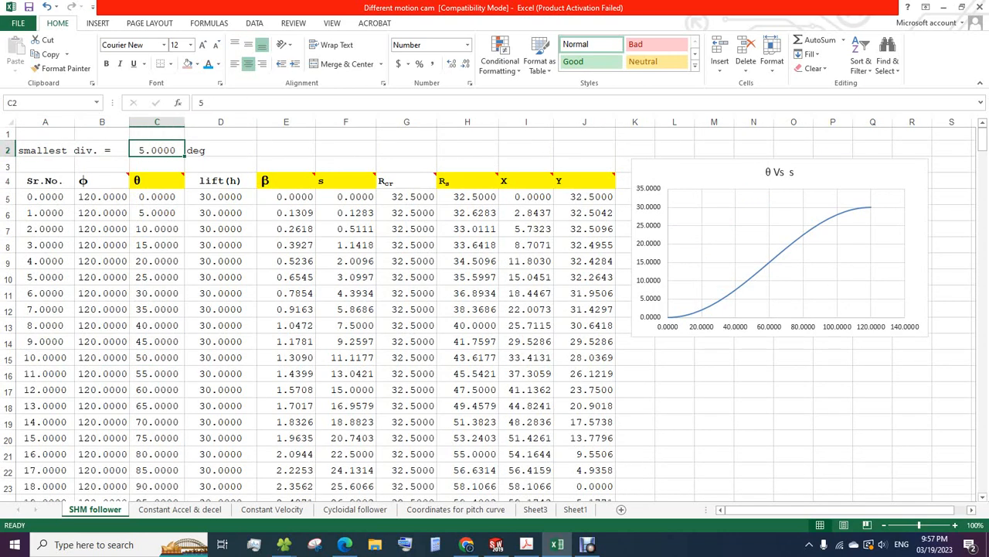
Inspect the formulas that increment θ, cell by cell from C5 to C10, and in the last row, C29.
left_click(157, 197)
left_click(157, 213)
left_click(157, 197)
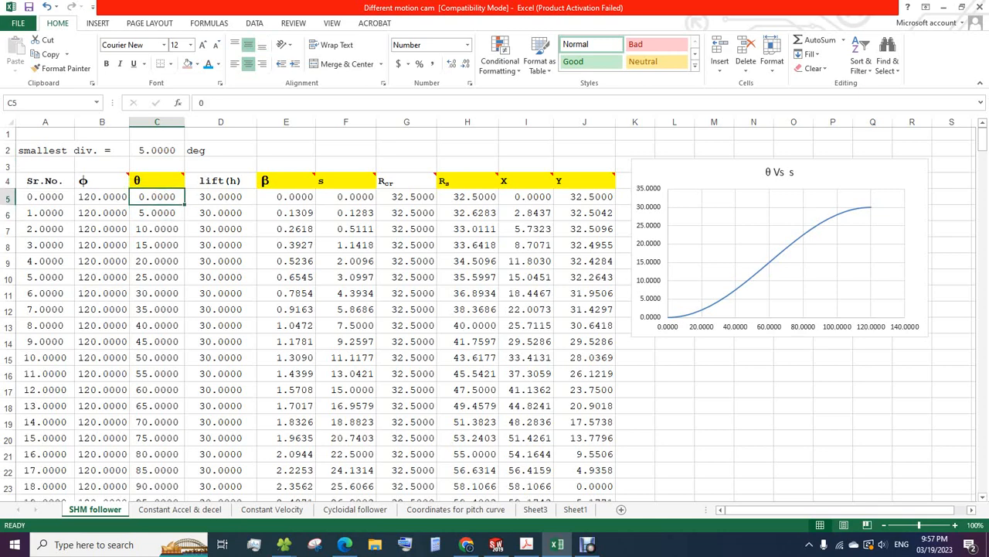
left_click(156, 213)
left_click(157, 230)
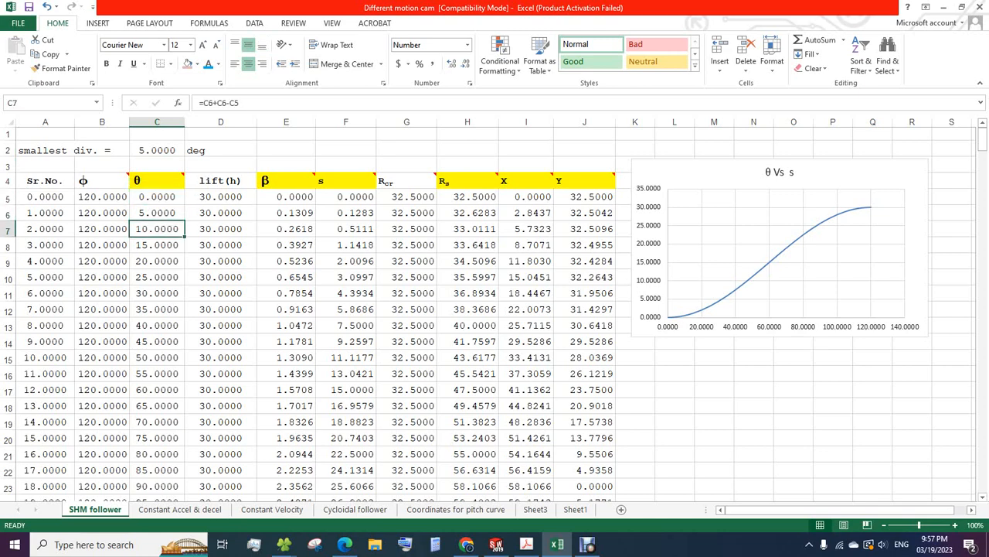
left_click(157, 214)
left_click(157, 230)
left_click(157, 261)
left_click(156, 278)
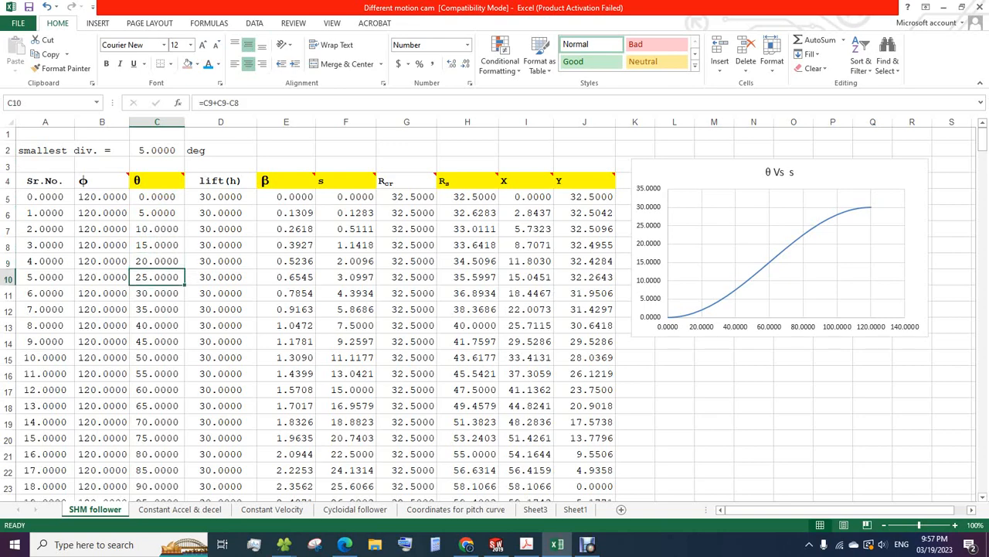
scroll(157, 278, "down", 4)
left_click(156, 393)
scroll(494, 309, "up", 4)
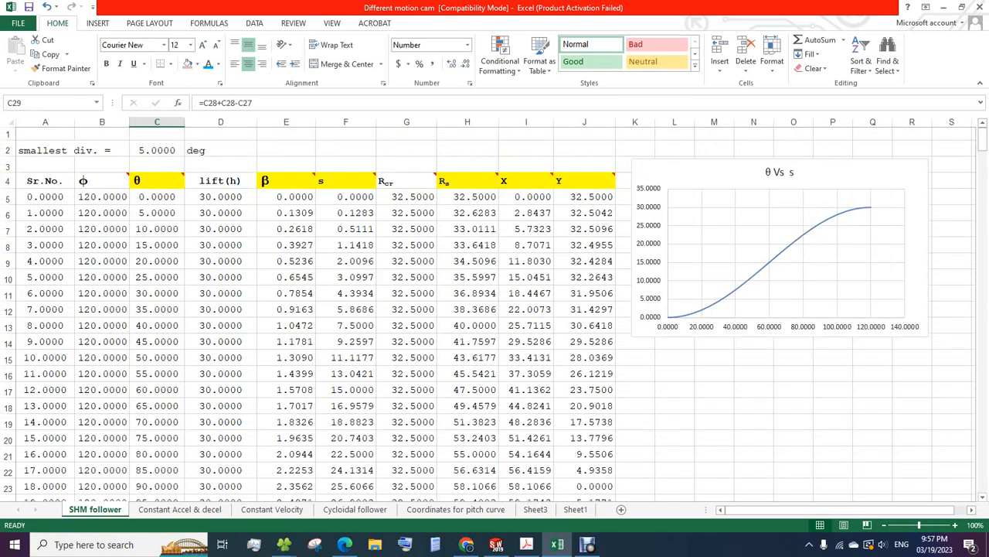
Compare the lift column of the SHM follower sheet with the Example 7.4 data in the Adobe Acrobat PDF, and return to Excel.
key("alt+Tab")
scroll(525, 193, "up", 5)
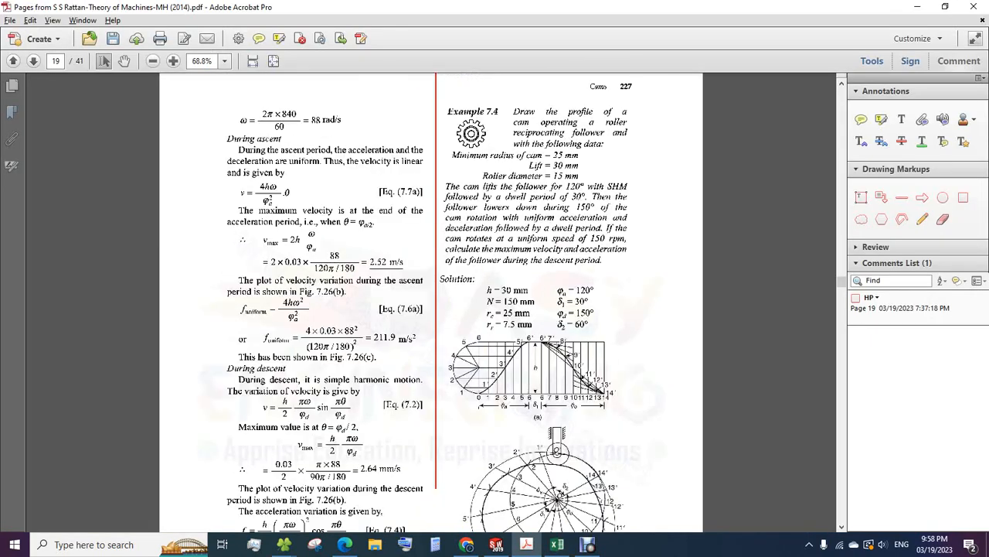
scroll(526, 193, "down", 4)
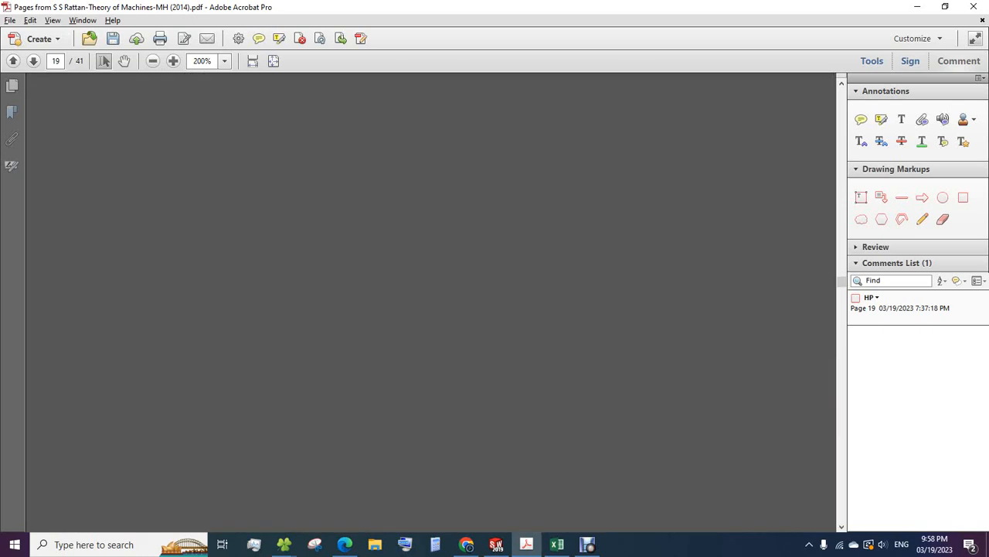
key("alt+Tab")
left_click(220, 197)
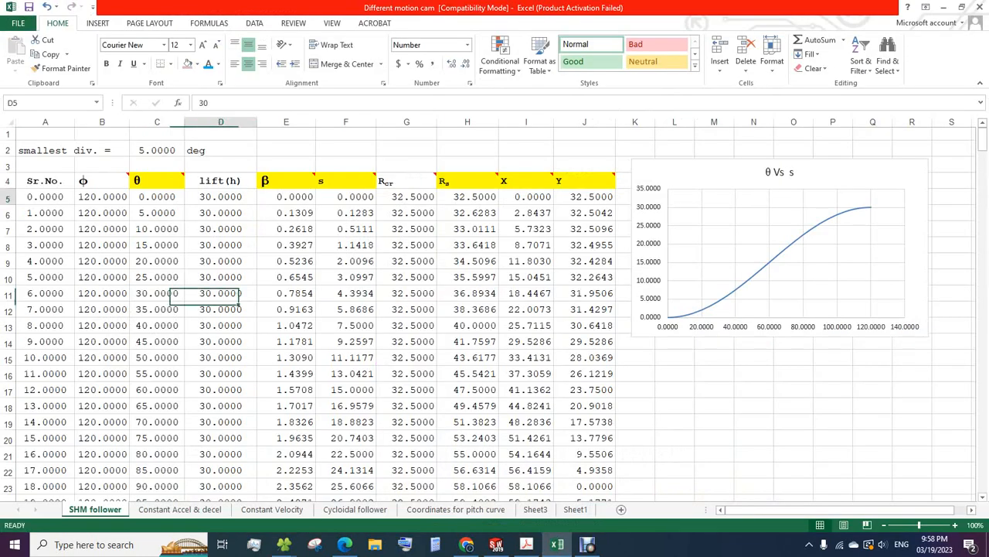
scroll(220, 196, "down", 1)
scroll(494, 309, "down", 3)
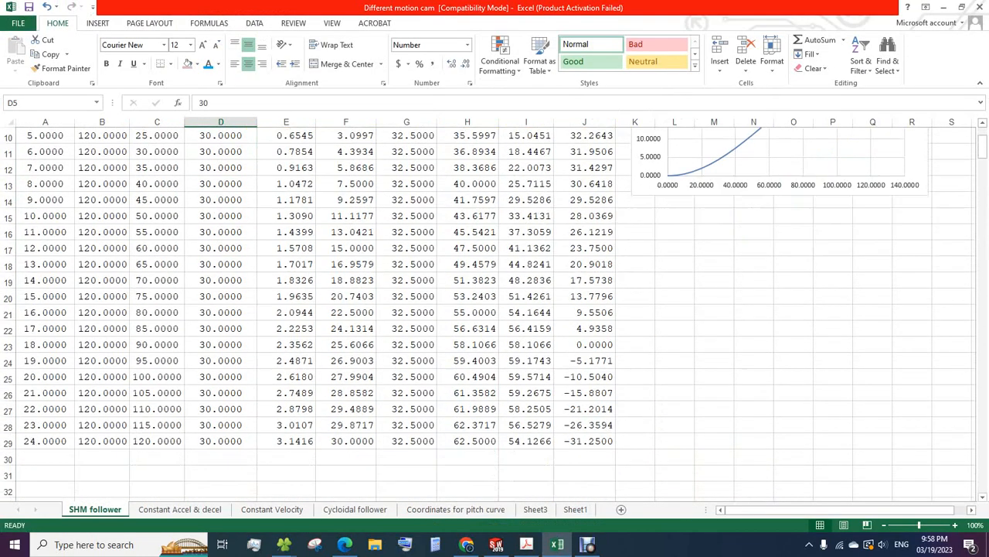
scroll(495, 309, "up", 4)
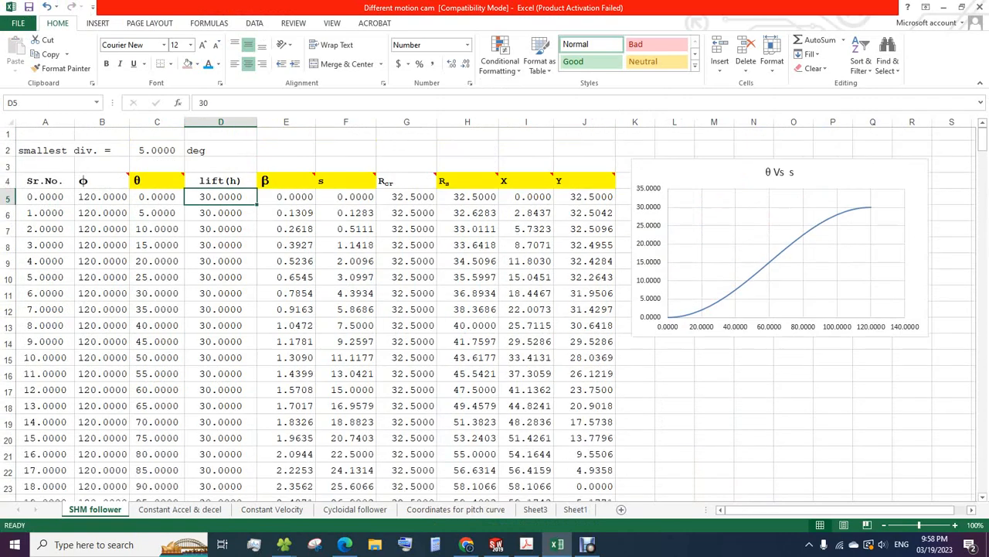
key("alt+Tab")
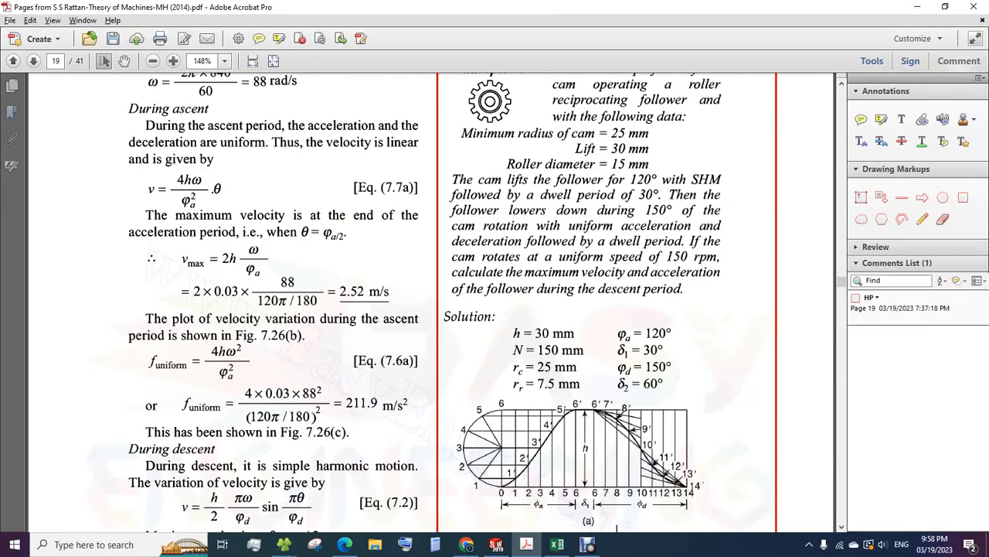
scroll(606, 337, "up", 1)
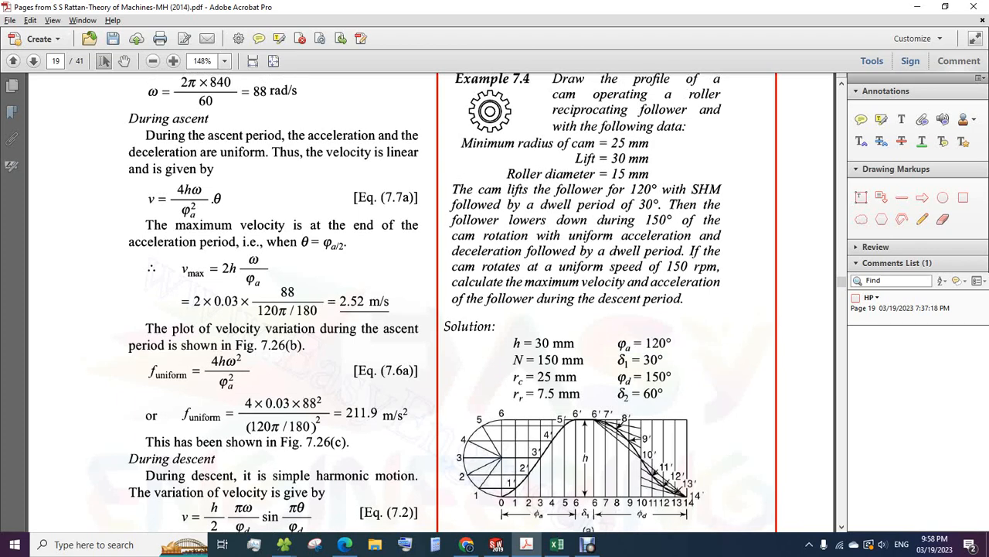
key("alt+Tab")
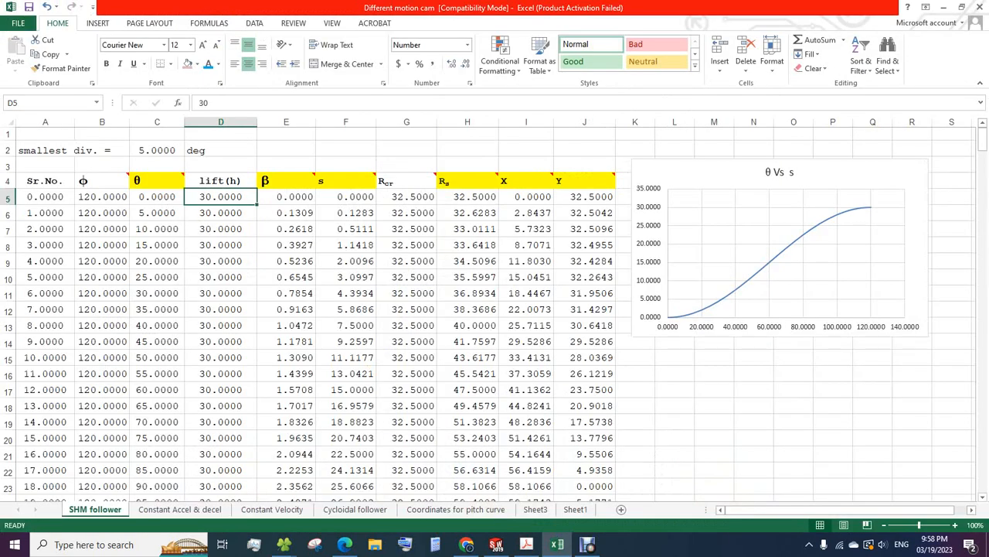
Examine the θ heading, the note on the φ heading and the φ, θ and lift (h) input cells.
mouse_move(157, 181)
left_click(157, 181)
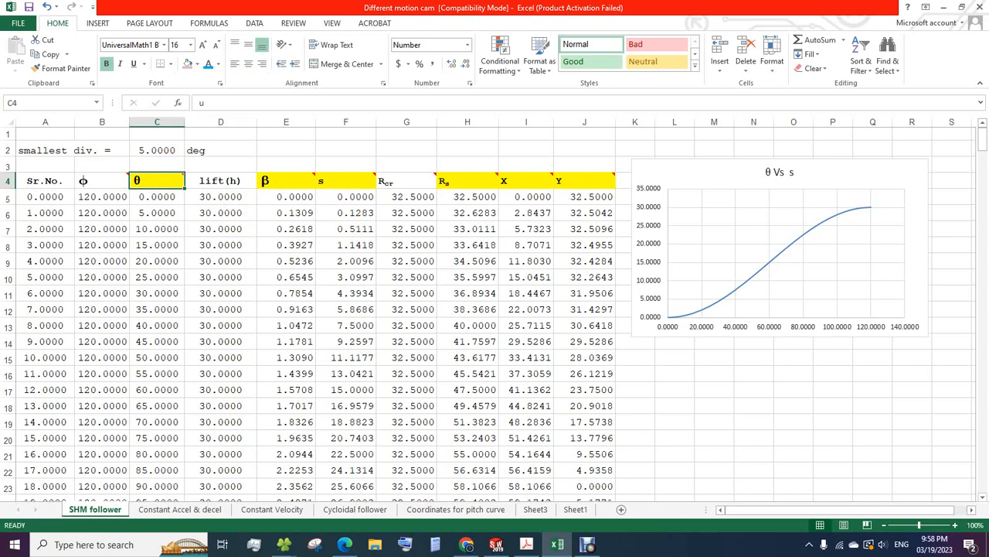
key("Left")
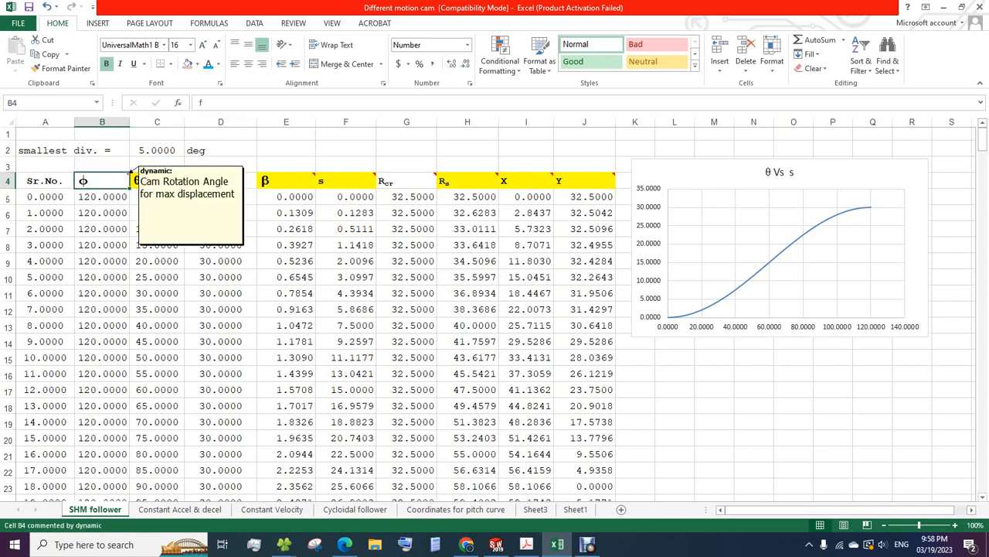
key("Down")
key("Down")
key("Down")
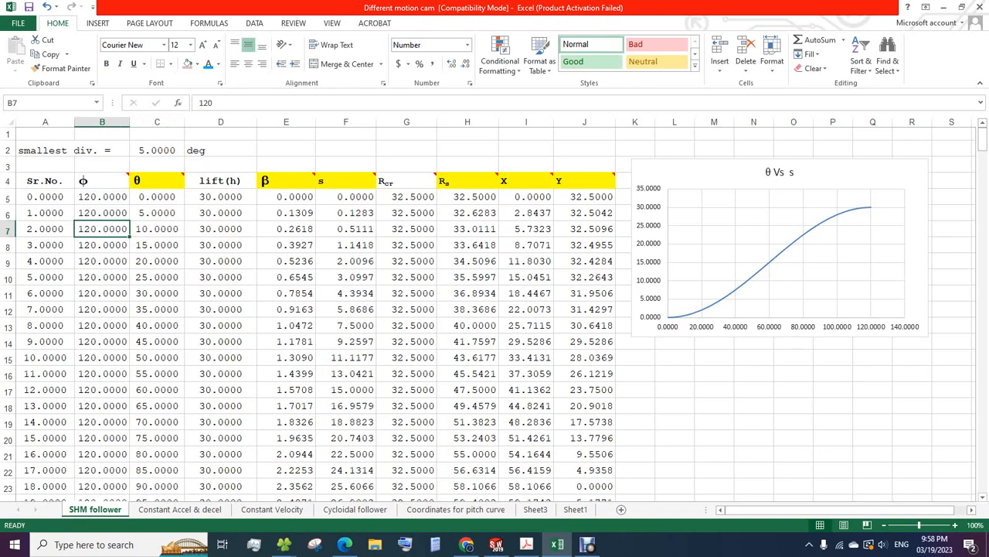
left_click(157, 197)
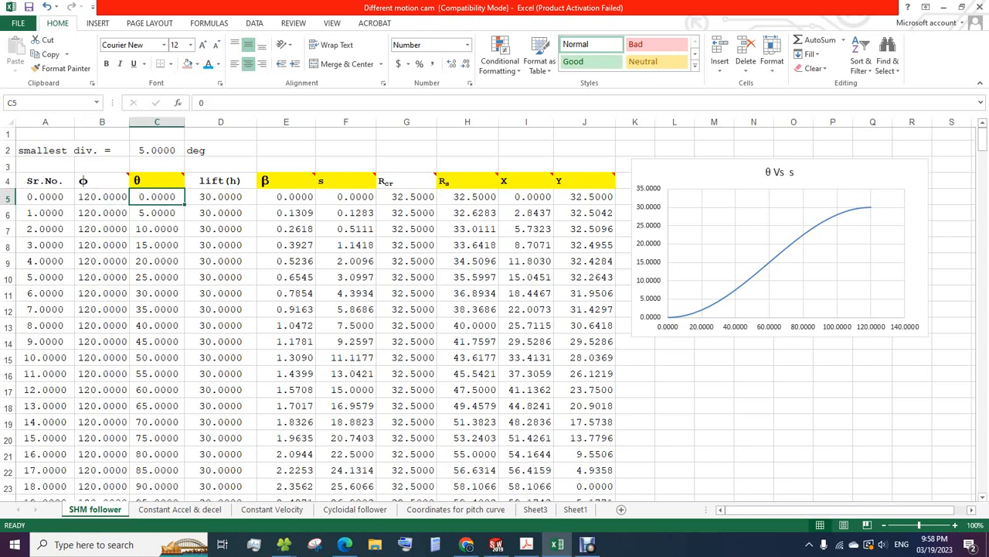
left_click(220, 181)
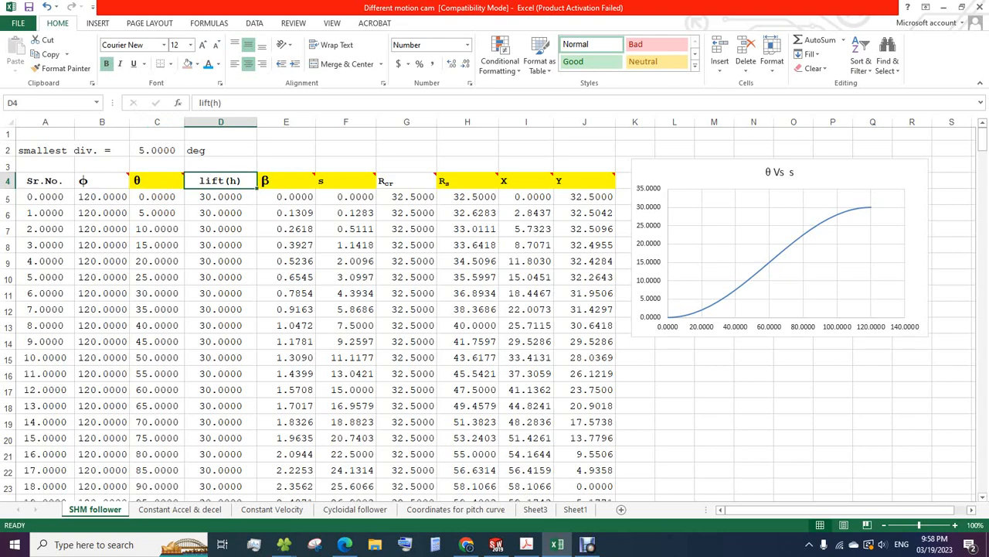
key("alt+Tab")
left_click(220, 212)
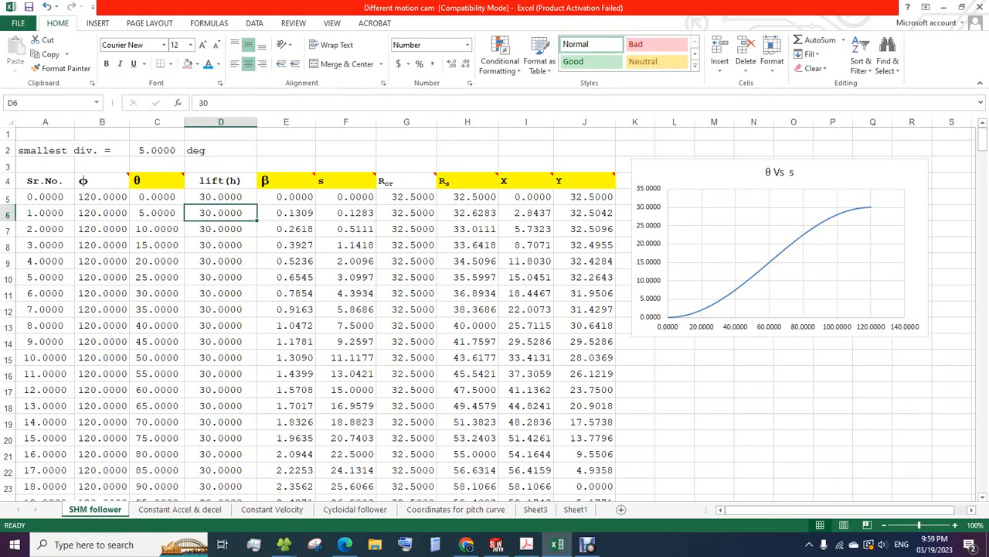
Examine the β column, inspecting its formula in the first row, E5, and the last row, E29.
left_click(286, 197)
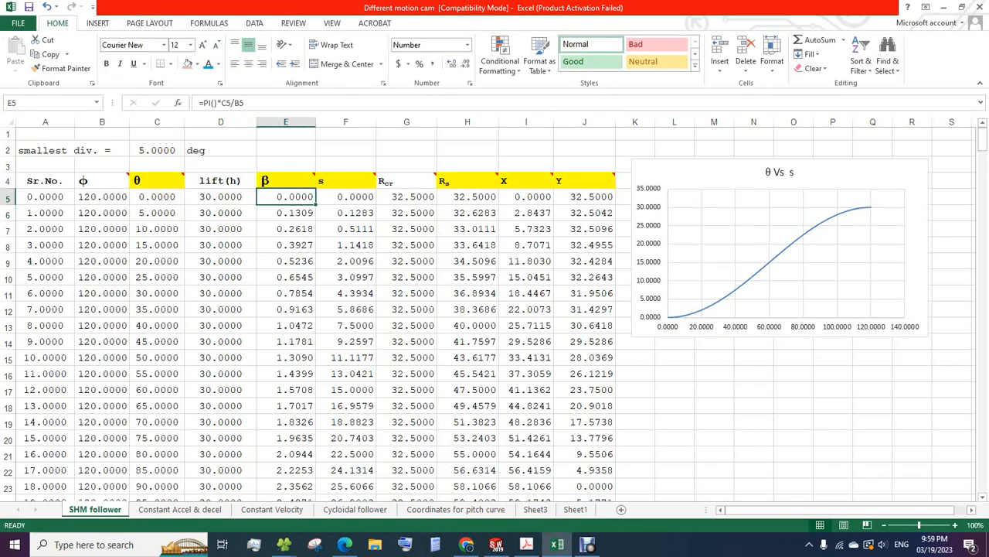
scroll(494, 309, "down", 5)
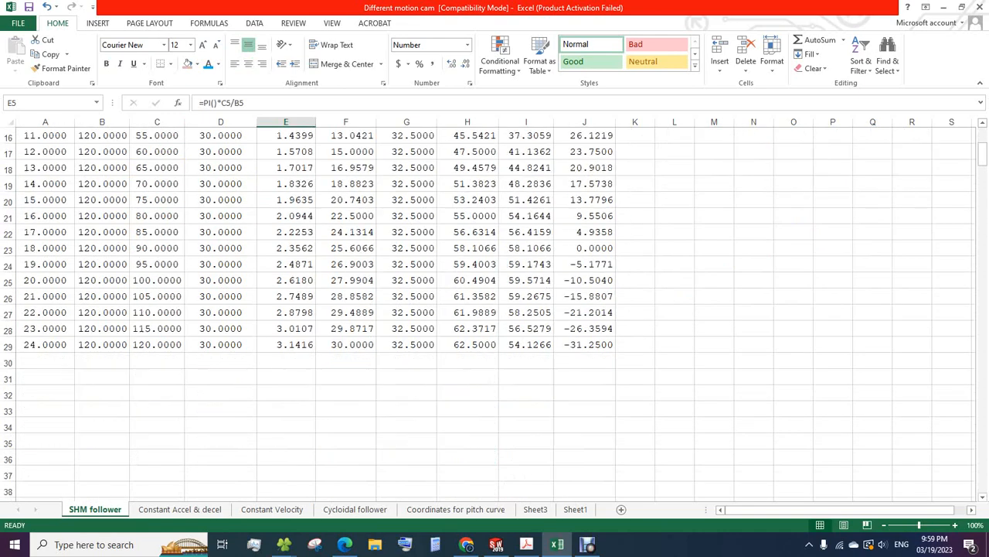
scroll(495, 310, "up", 2)
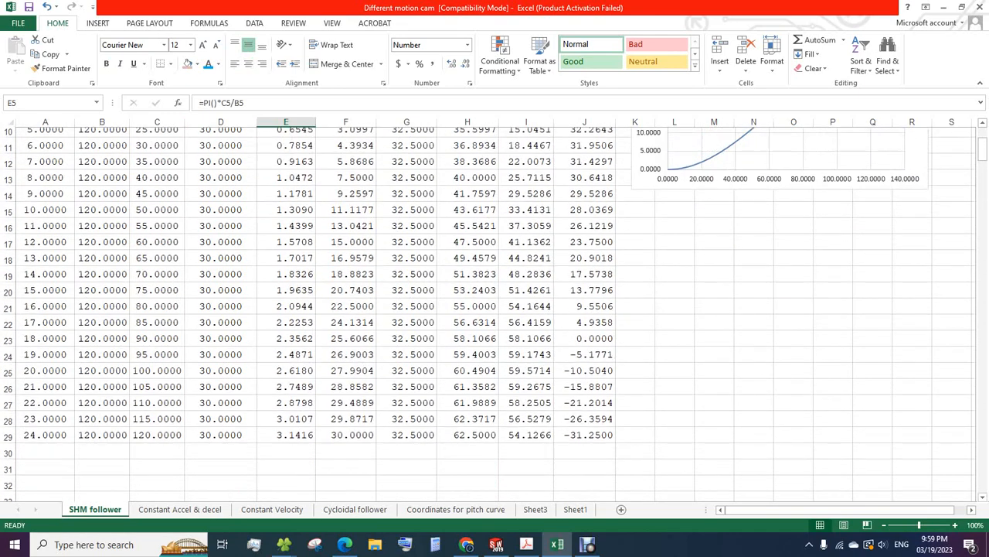
left_click(286, 441)
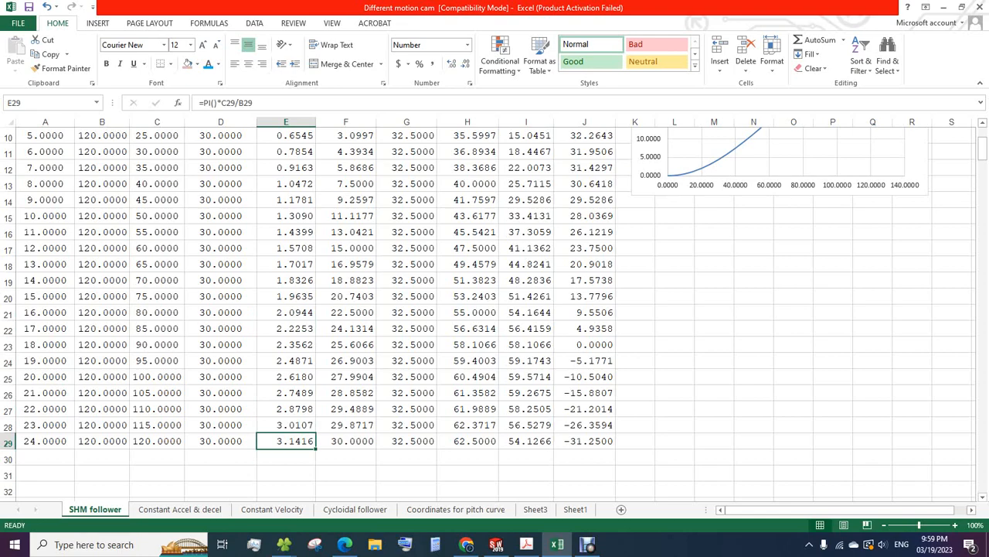
scroll(494, 310, "up", 3)
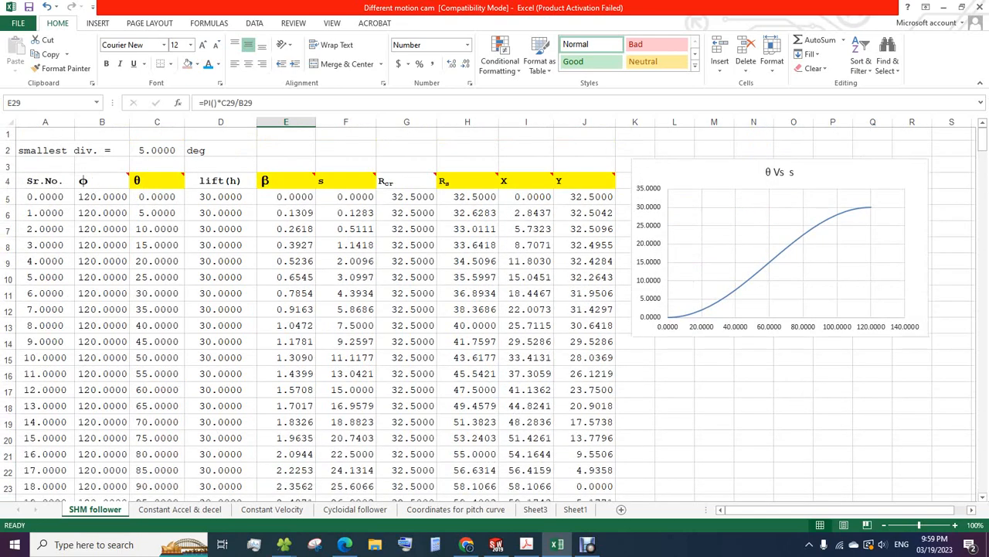
scroll(495, 309, "down", 2)
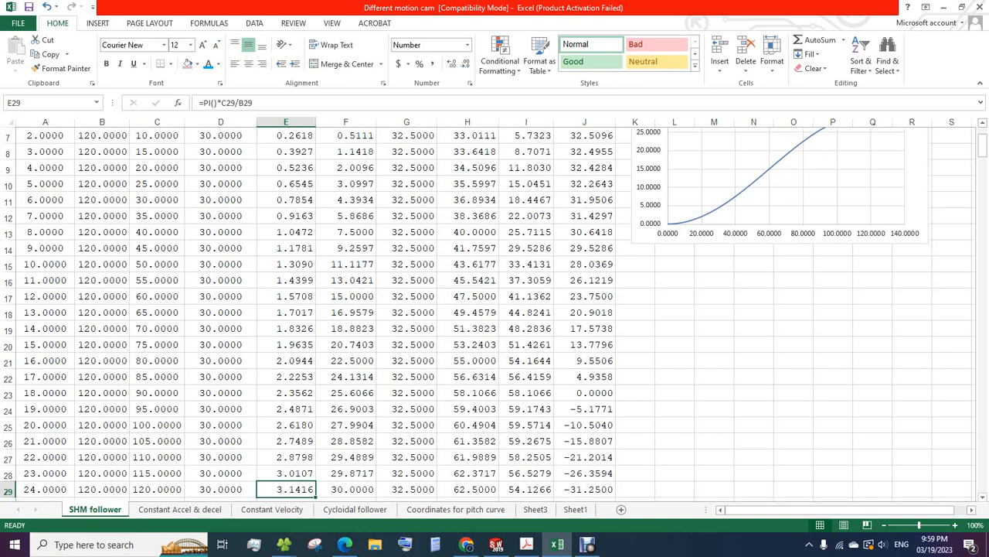
scroll(494, 309, "up", 2)
scroll(495, 309, "down", 2)
scroll(495, 309, "up", 1)
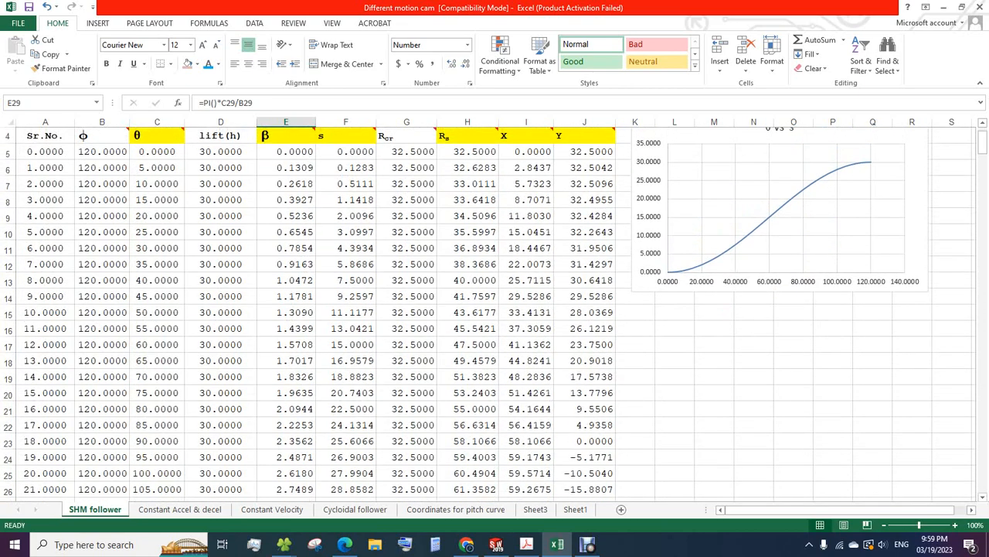
scroll(495, 309, "down", 3)
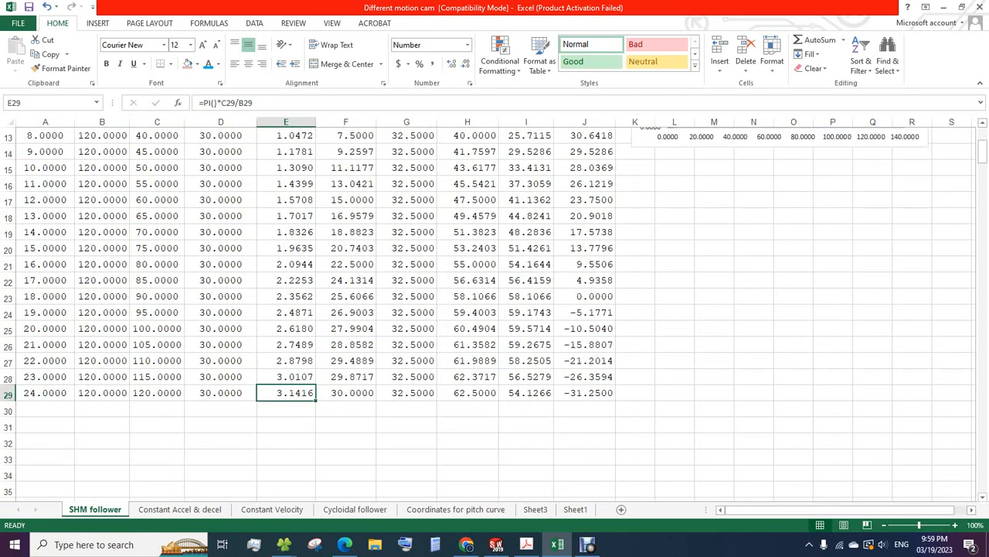
Inspect the follower displacement s formula in the last row, F29, and look over the s column.
left_click(345, 392)
scroll(494, 309, "up", 4)
scroll(495, 309, "down", 3)
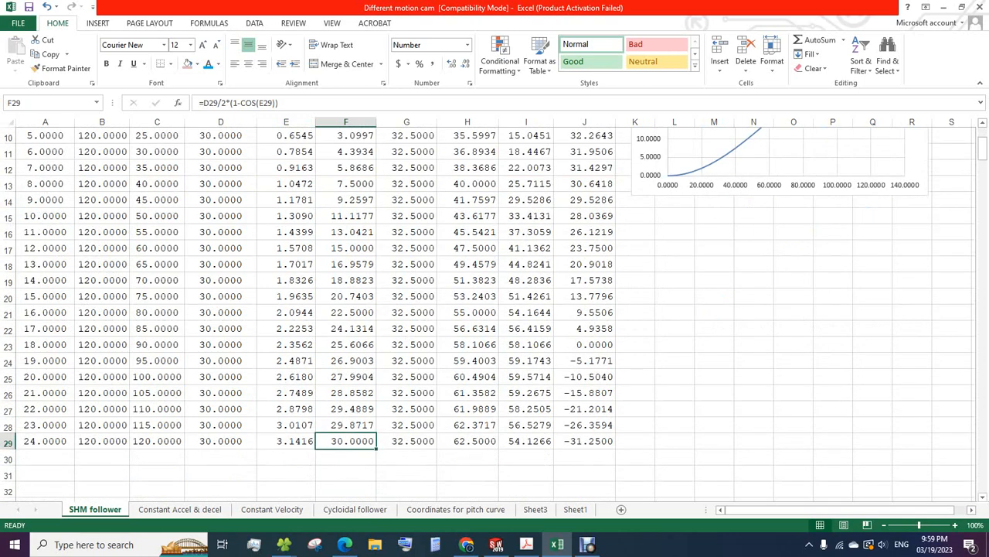
scroll(494, 309, "up", 3)
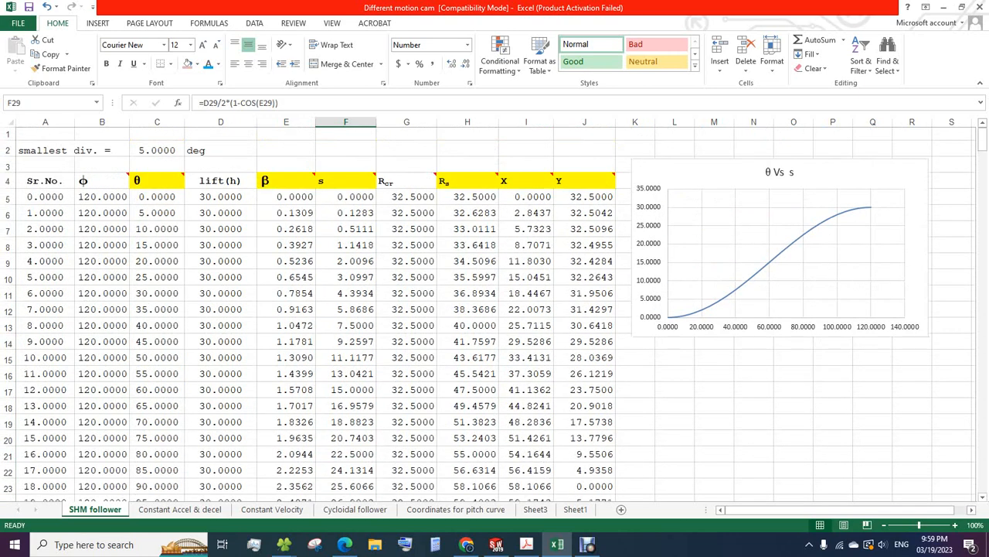
Scan the s column down to its last row and inspect the displacement formulas in F5, F6 and F11.
scroll(494, 310, "down", 4)
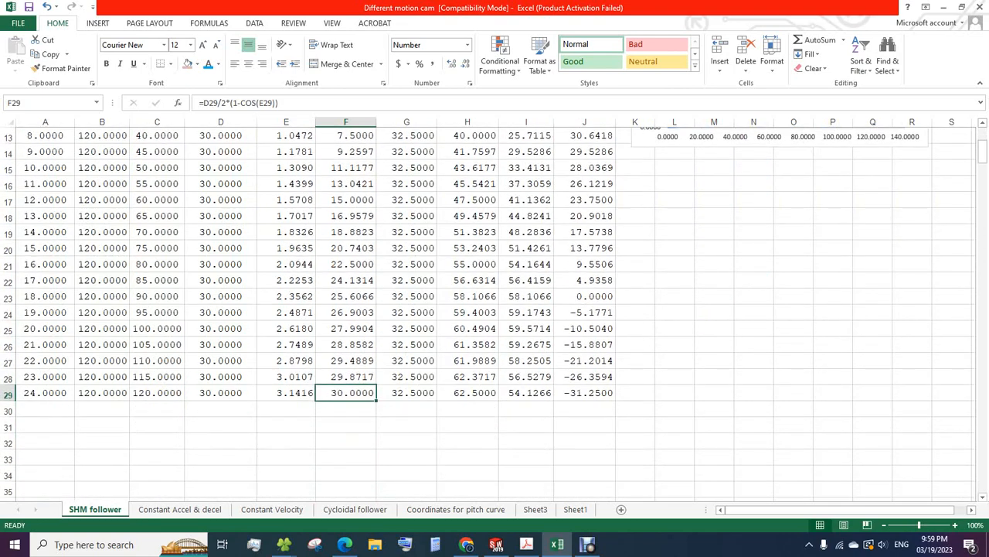
scroll(495, 309, "up", 4)
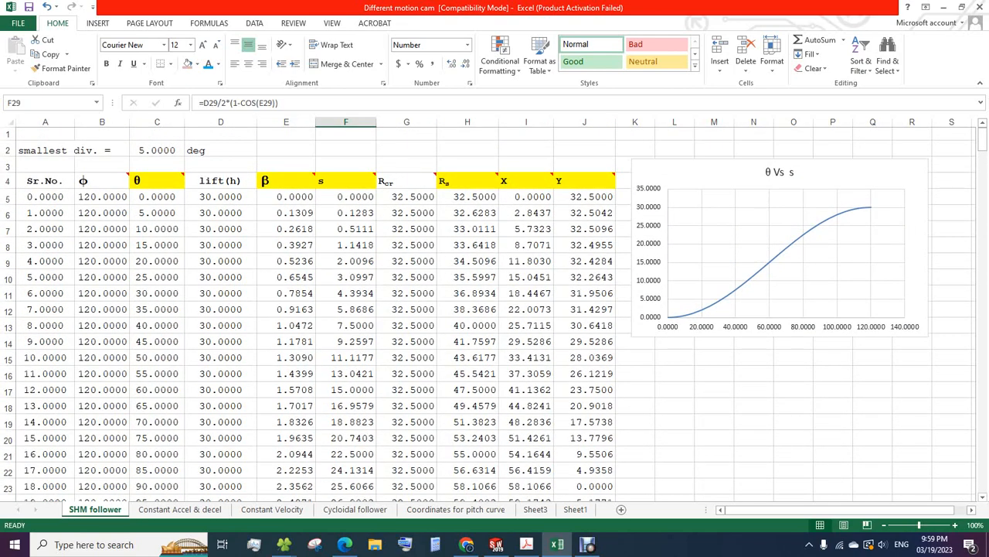
left_click(345, 197)
left_click(346, 213)
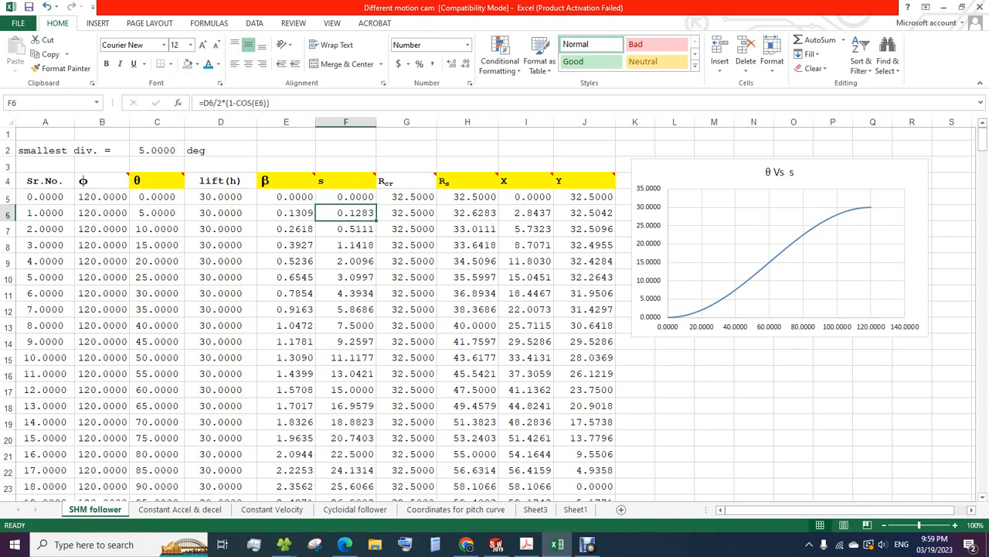
left_click(345, 293)
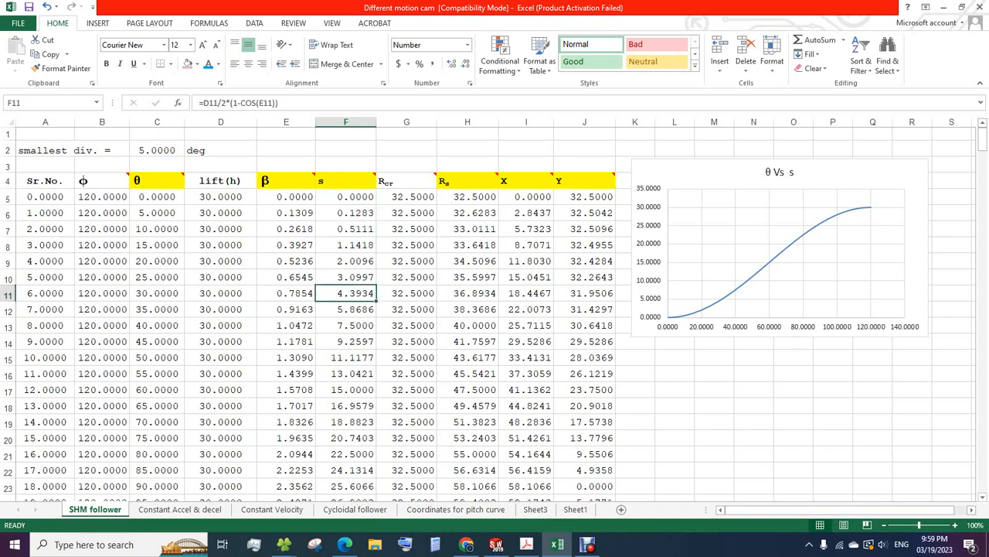
Check the Rcr value in G5 and read the notes attached to the Rs and Rcr headings.
scroll(346, 293, "down", 1)
left_click(406, 151)
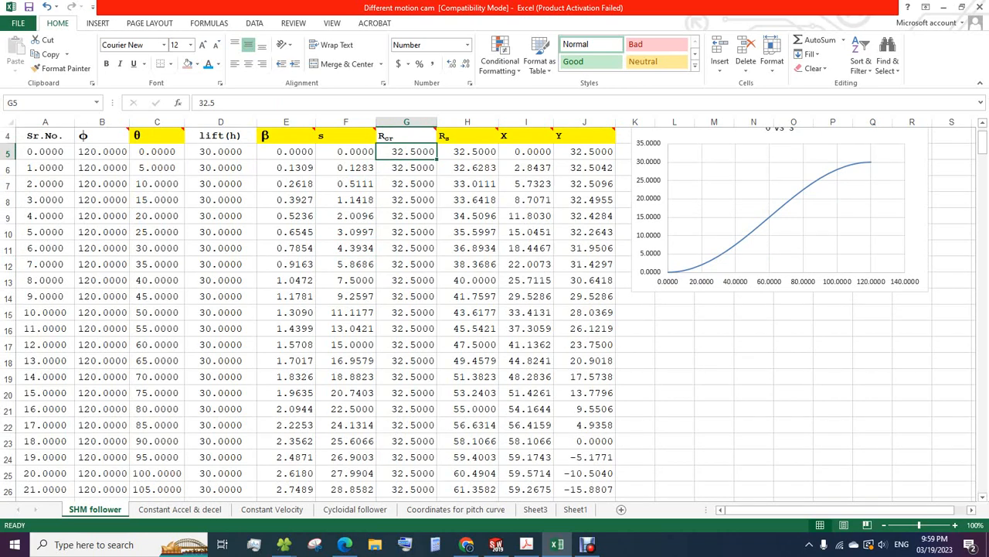
scroll(494, 310, "up", 1)
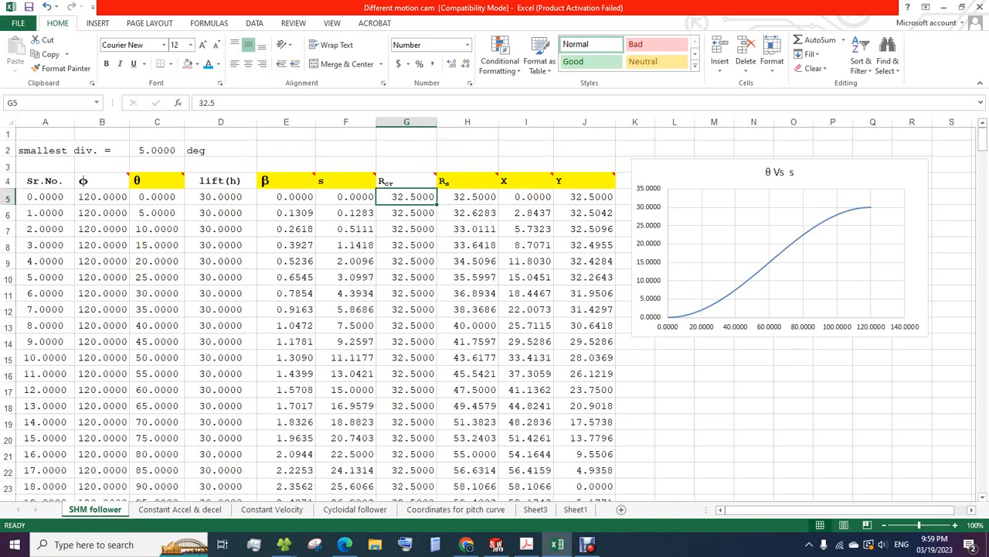
mouse_move(497, 175)
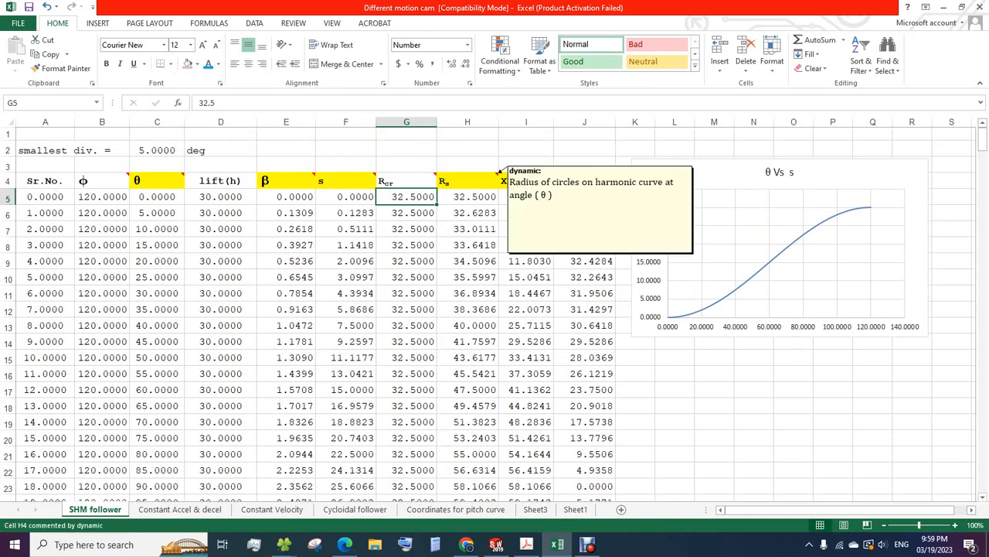
mouse_move(438, 170)
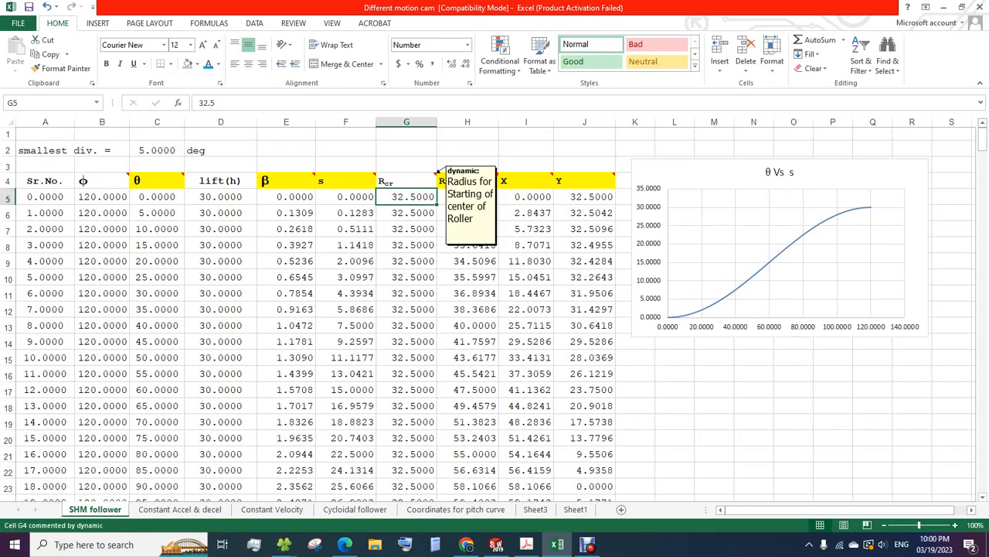
Switch to the Adobe Acrobat PDF, examine Example 7.4's displacement and cam profile diagrams, and return to Excel.
left_click(527, 544)
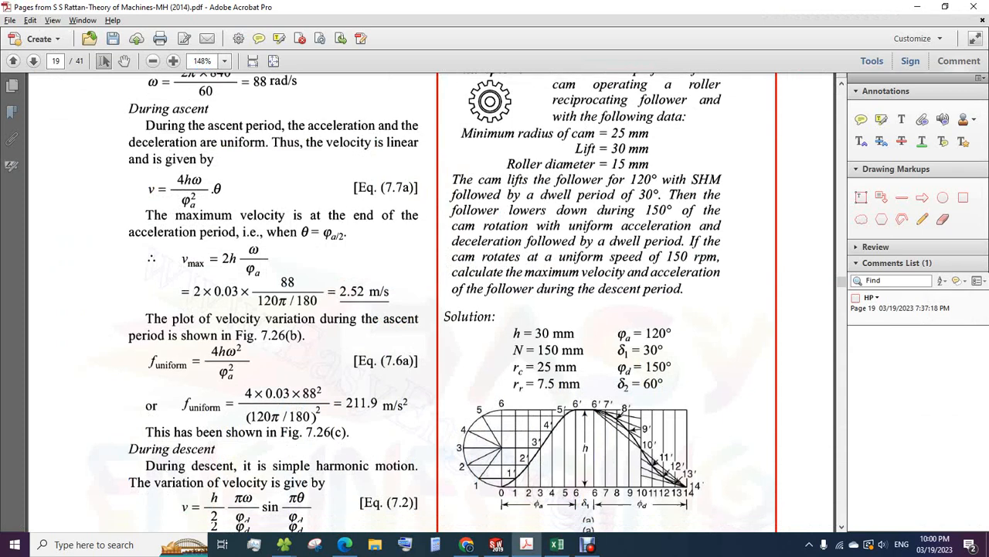
scroll(642, 333, "down", 8)
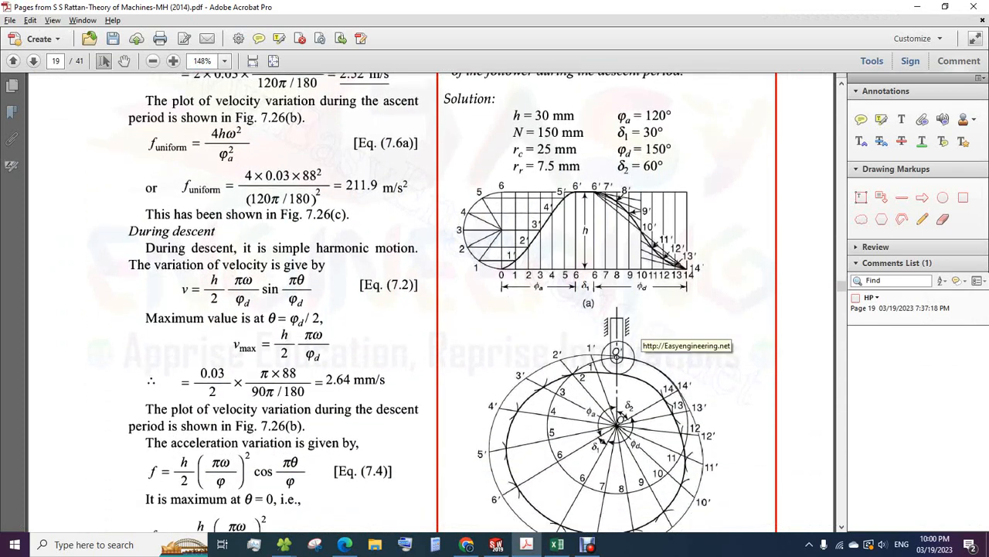
scroll(641, 333, "down", 2)
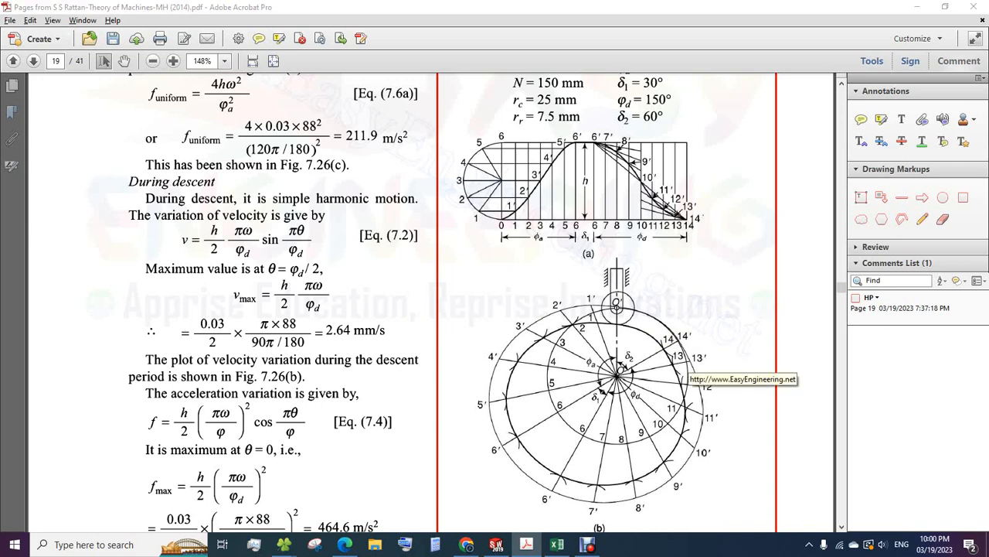
key("alt+Tab")
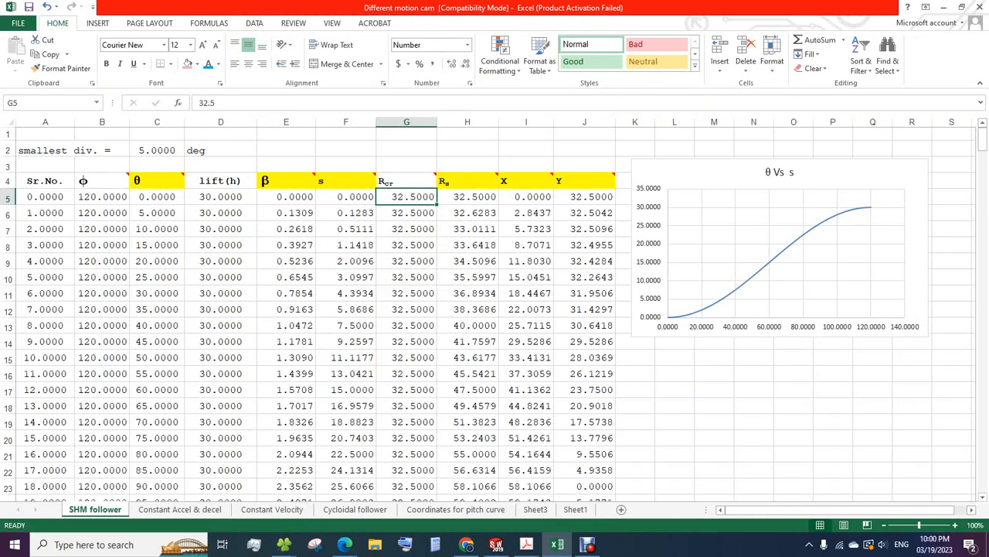
Inspect the Rs formula in H5 and relate it to the cam profile drawing in the Adobe Acrobat PDF, returning to Excel.
left_click(468, 197)
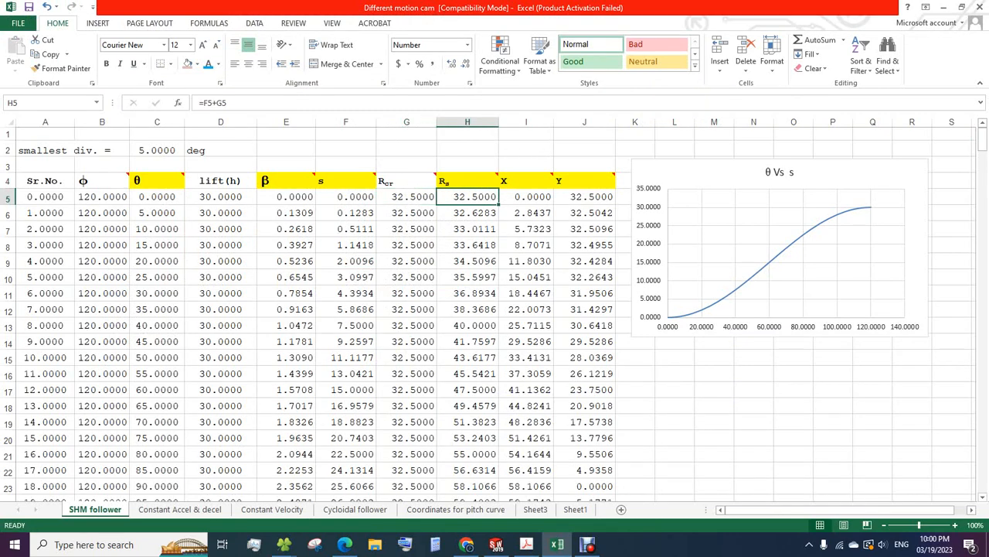
key("alt+Tab")
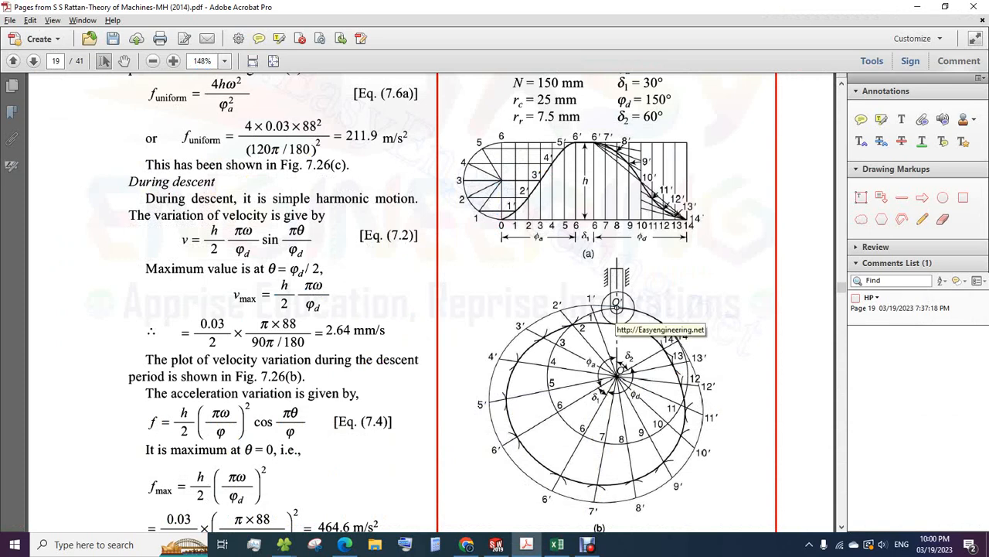
key("alt+Tab")
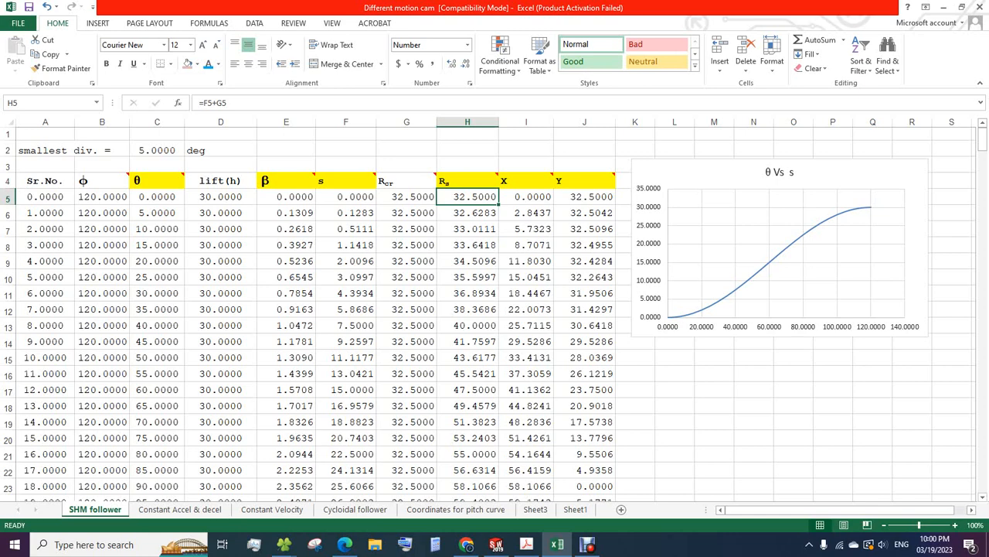
key("alt+Tab")
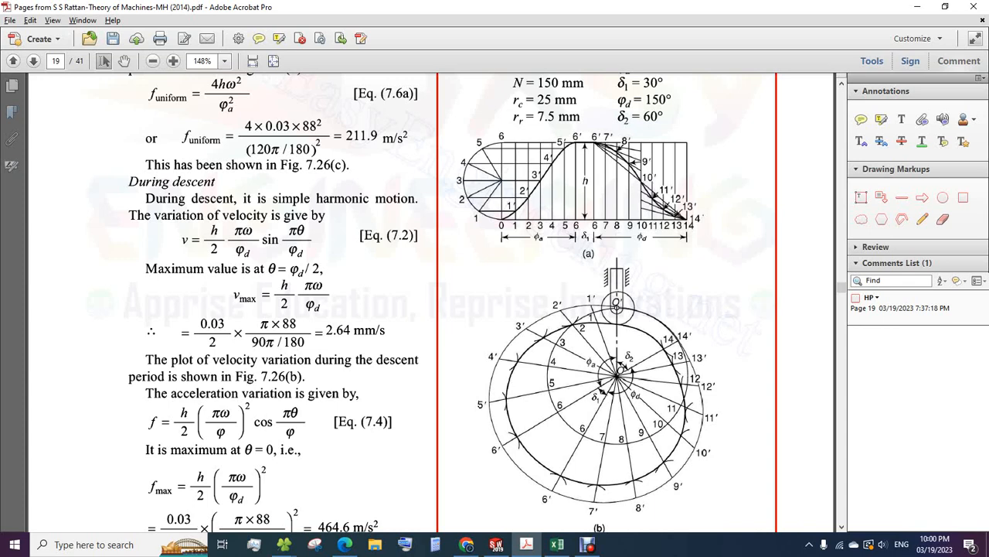
key("alt+Tab")
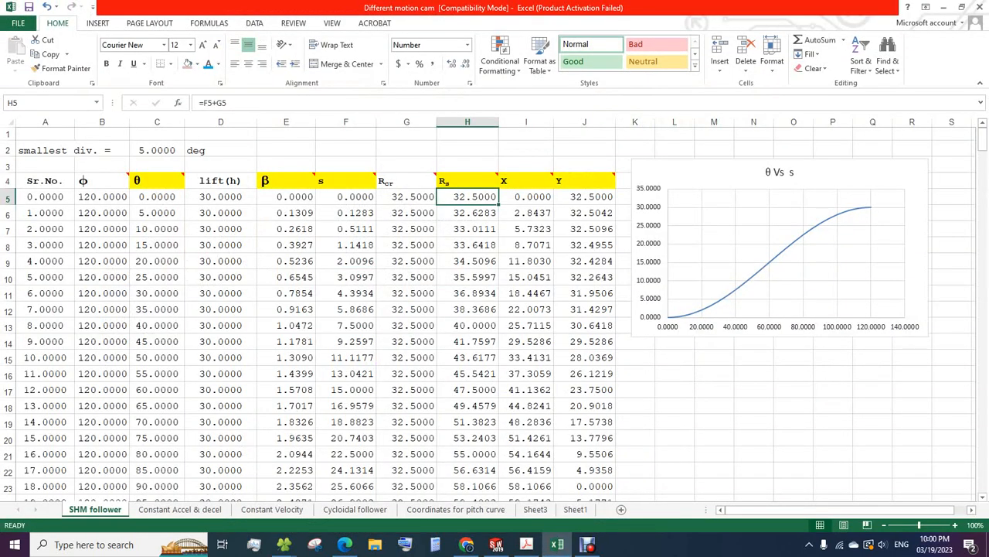
key("Right")
key("Right")
key("Left")
key("Left")
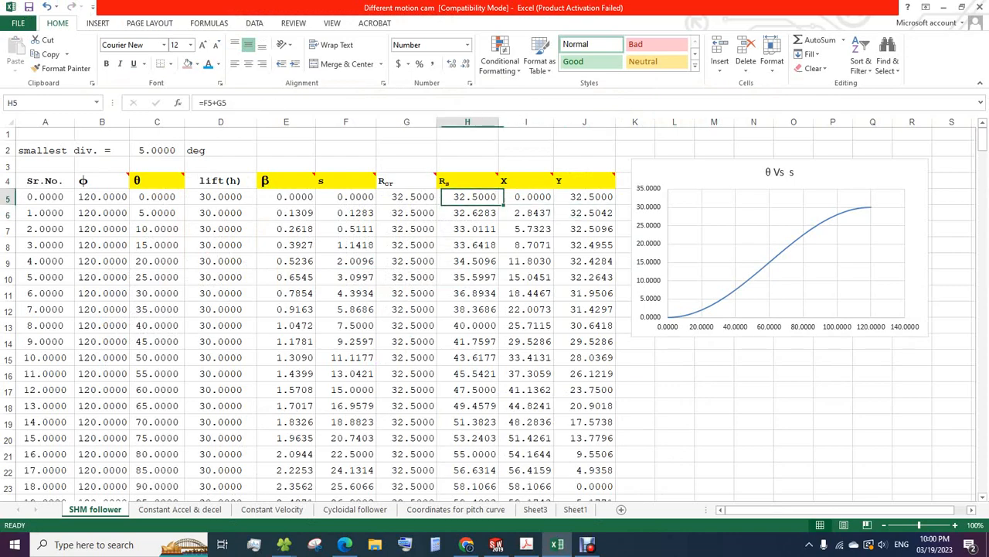
Look down the Rs column and inspect its last-row formula in H29 together with the Rcr value in G29.
scroll(495, 309, "down", 3)
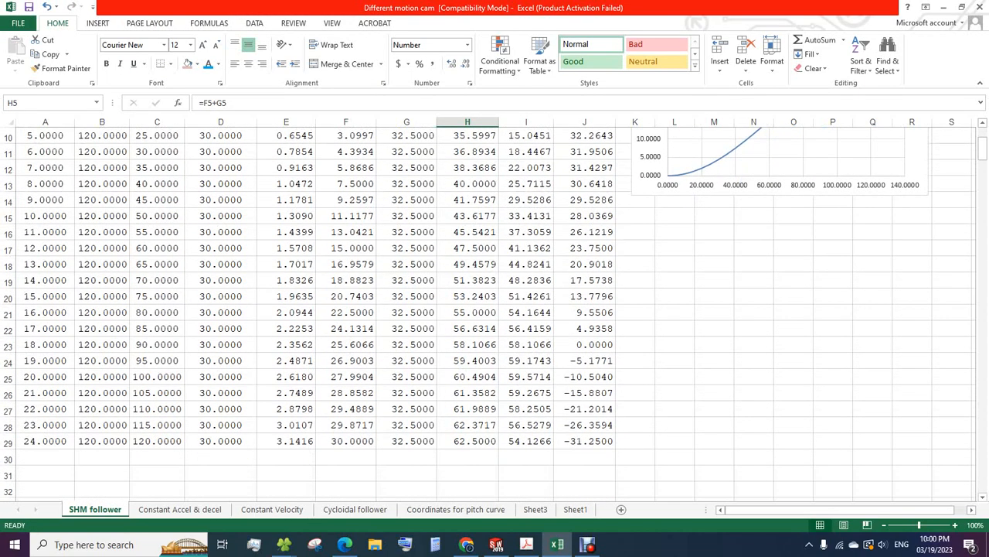
scroll(495, 309, "up", 2)
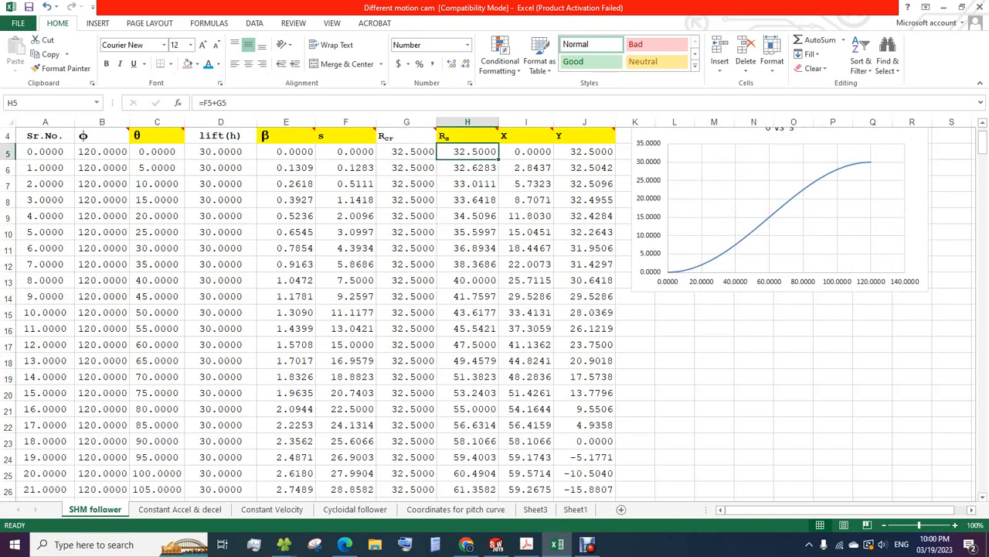
scroll(495, 309, "down", 2)
left_click(467, 425)
left_click(468, 442)
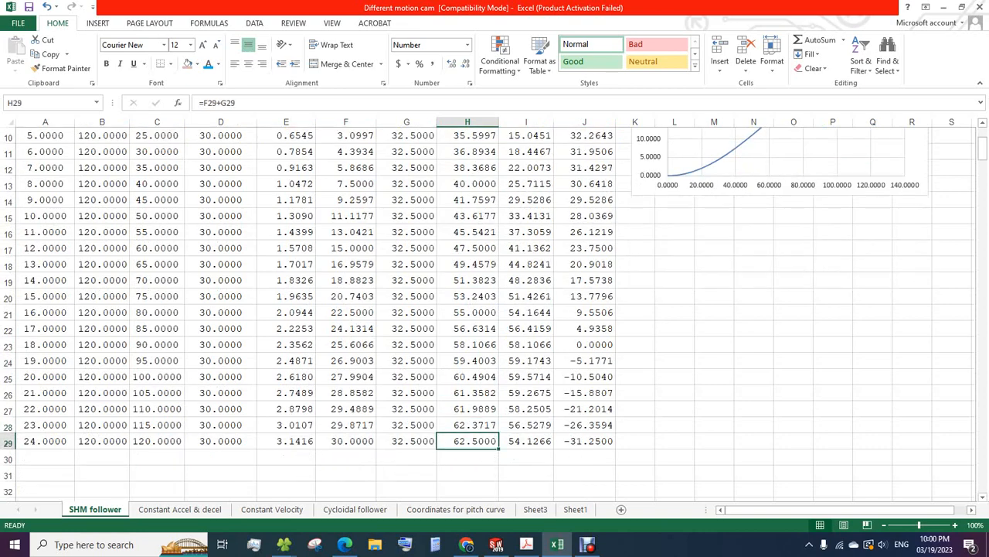
scroll(468, 441, "up", 2)
scroll(495, 309, "down", 2)
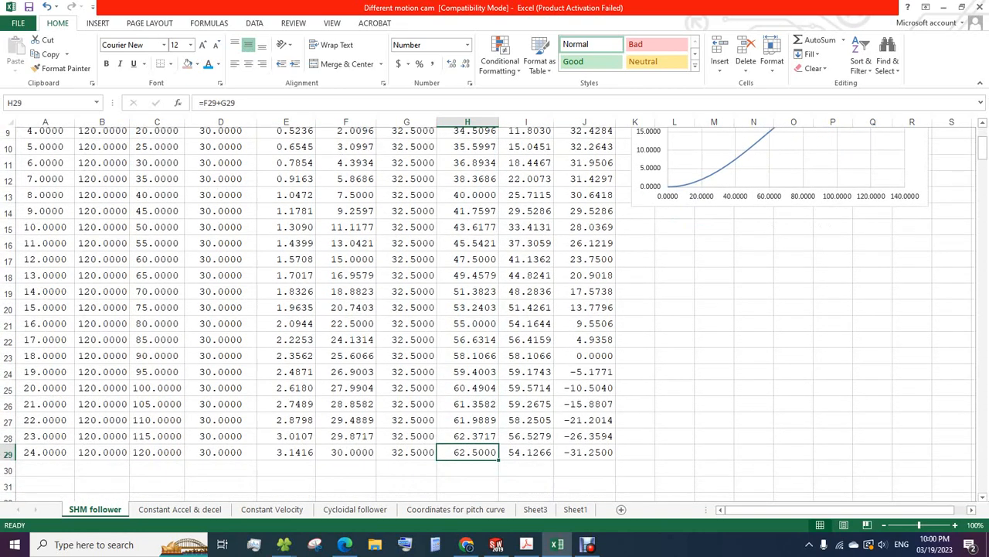
left_click(406, 441)
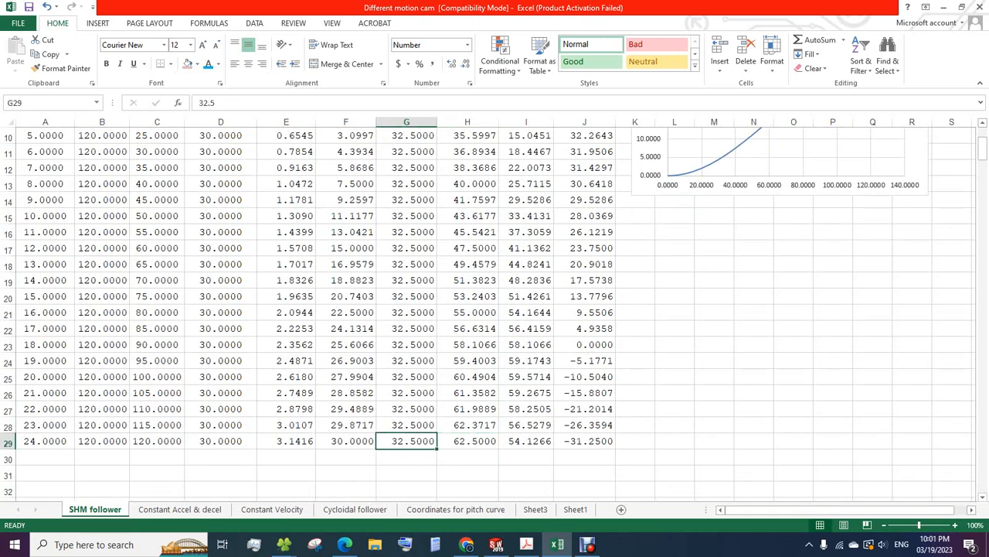
left_click(468, 441)
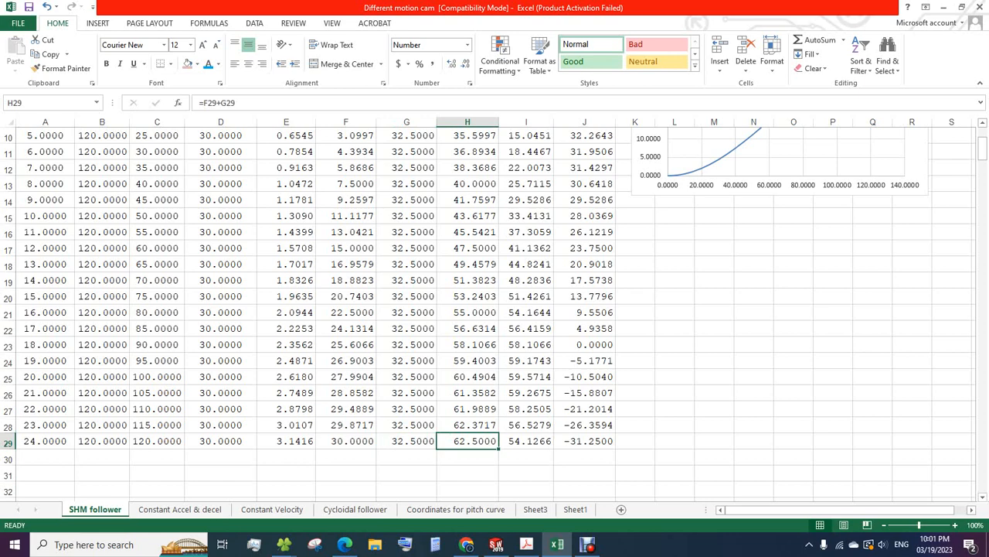
Copy the Rs values in H5:H29 of the SHM follower sheet and paste them as values into Sheet1 starting at C2.
scroll(495, 309, "up", 3)
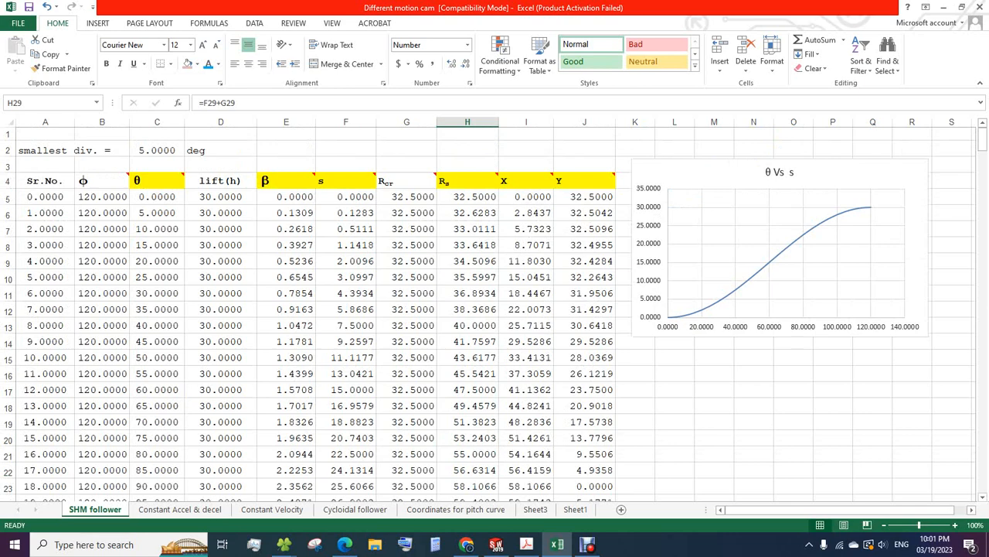
left_click_drag(467, 196, 499, 483)
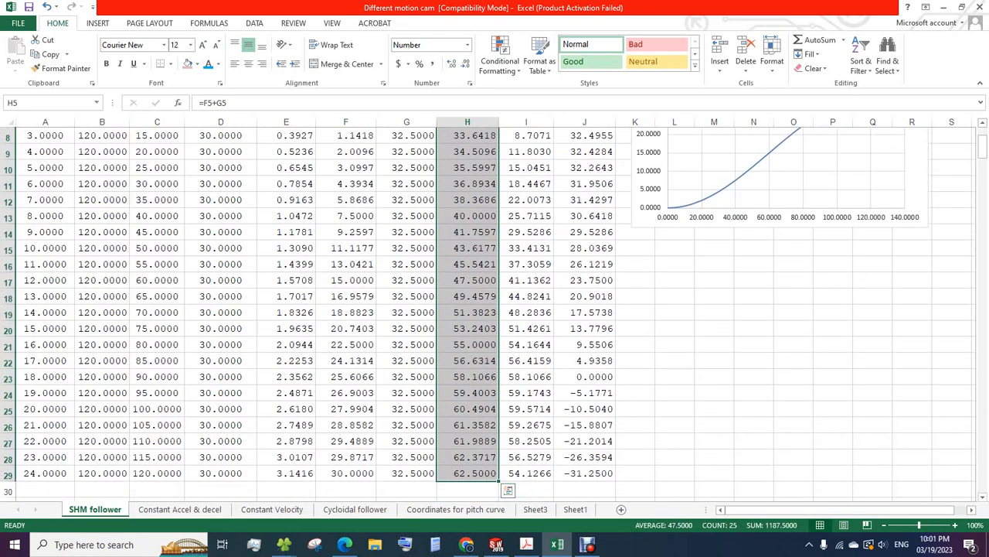
right_click(492, 398)
left_click(510, 175)
scroll(511, 175, "up", 3)
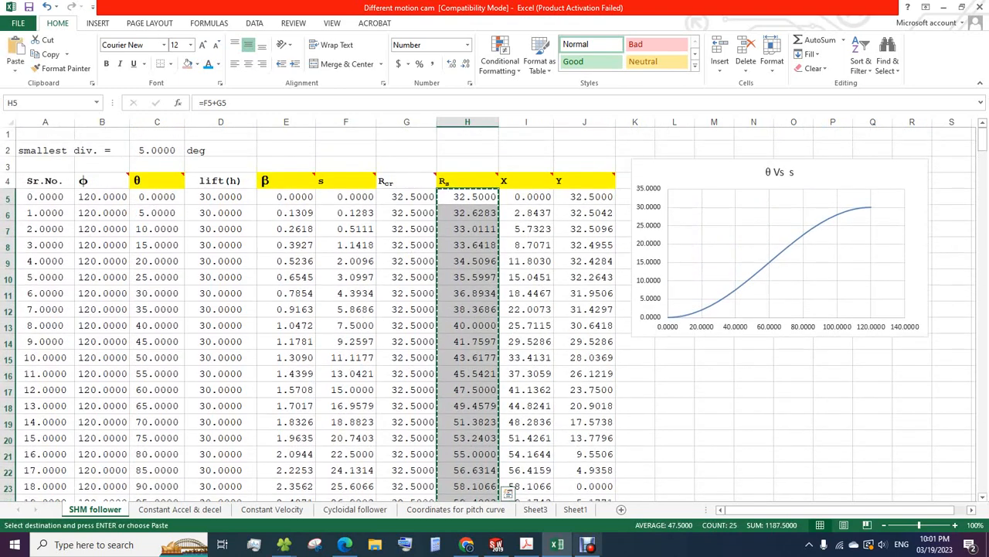
left_click(575, 509)
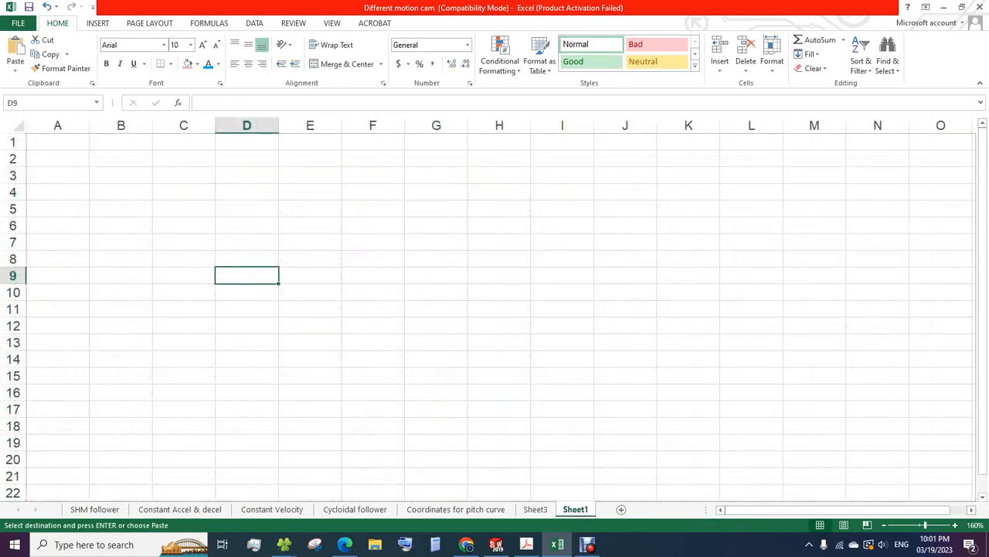
left_click(183, 158)
right_click(183, 159)
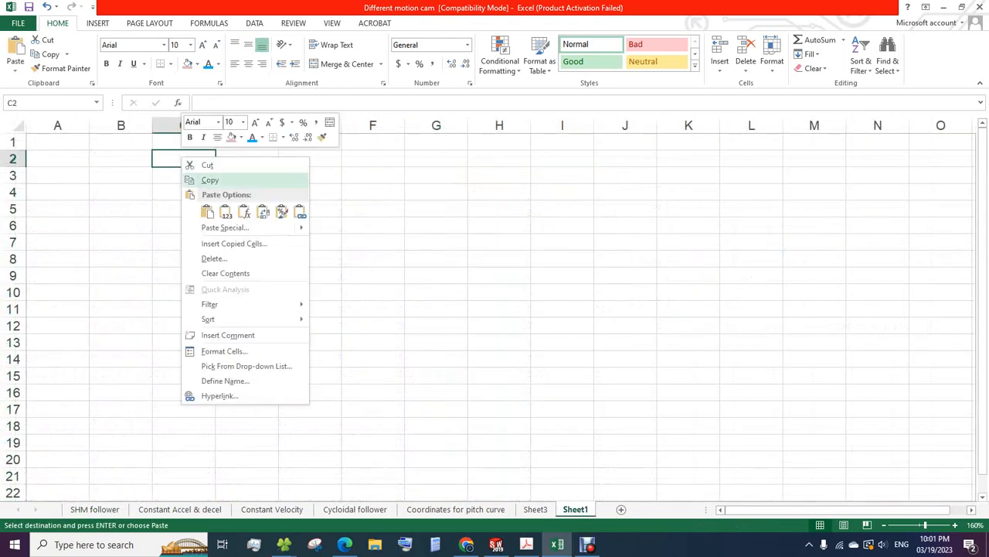
left_click(226, 211)
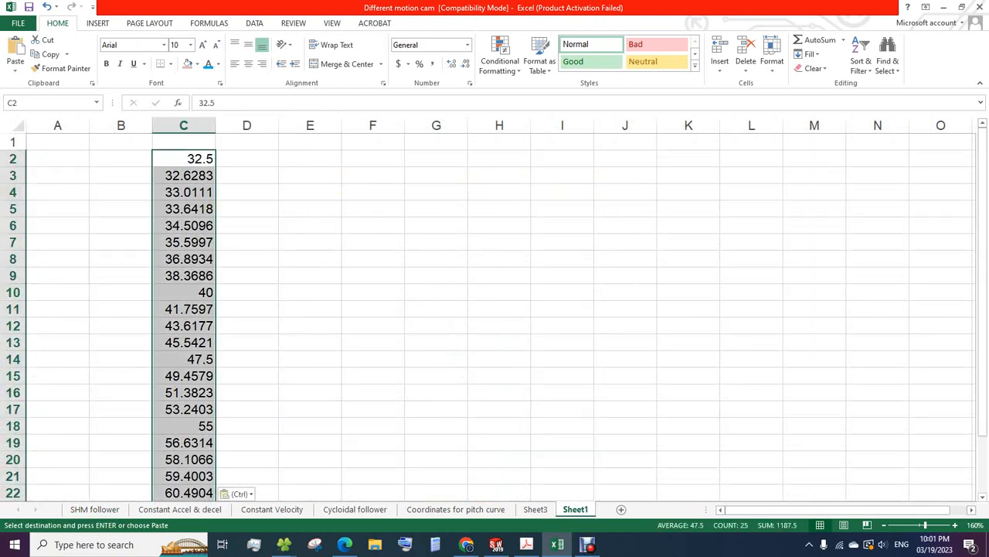
Copy the Rs values from Sheet1 and paste them as values into the Rs column of Coordinates for pitch curve, starting at B2.
key("ctrl+c")
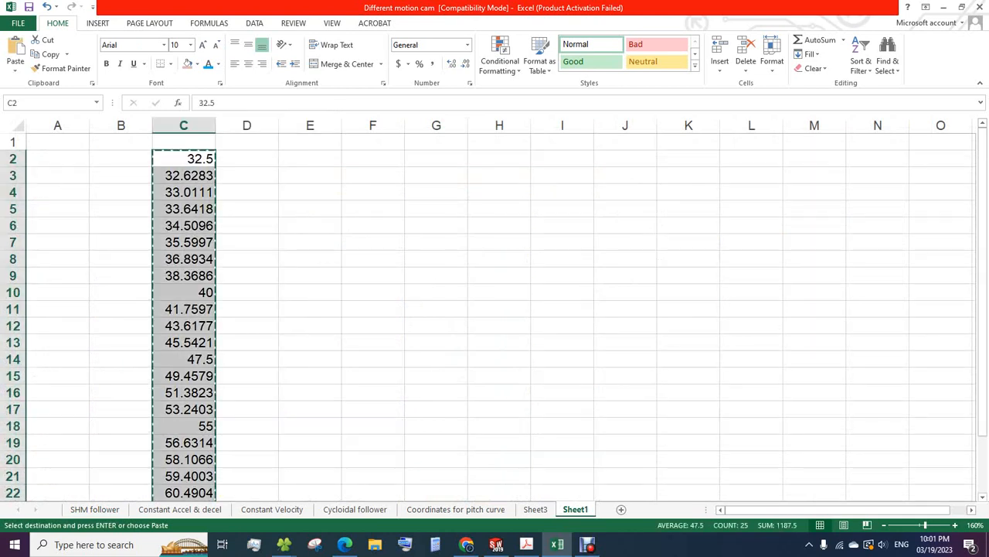
left_click(457, 509)
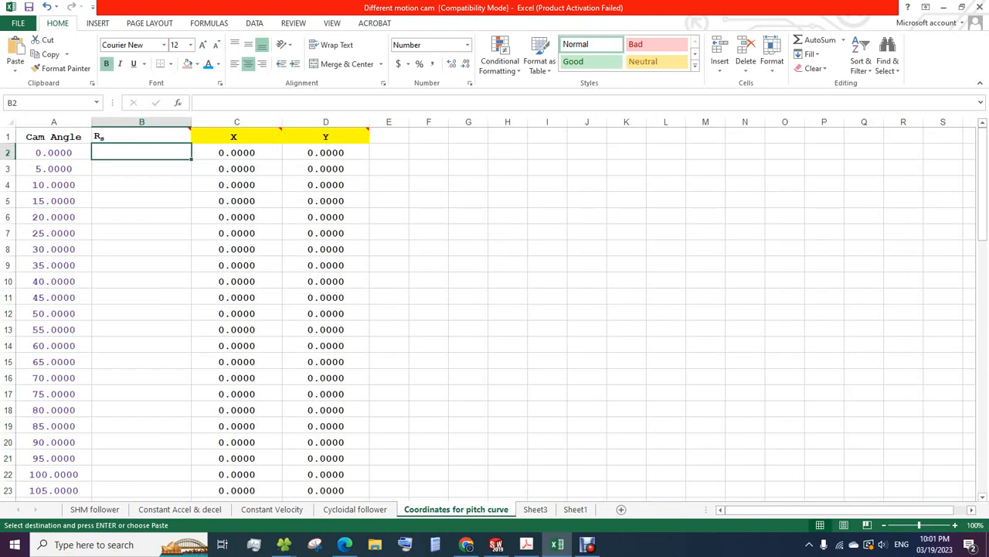
mouse_move(142, 137)
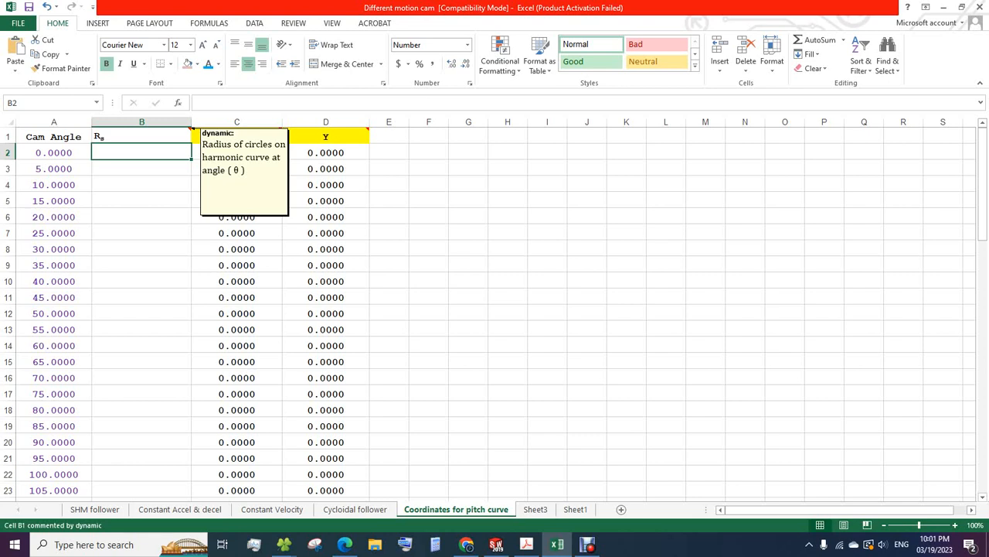
right_click(115, 150)
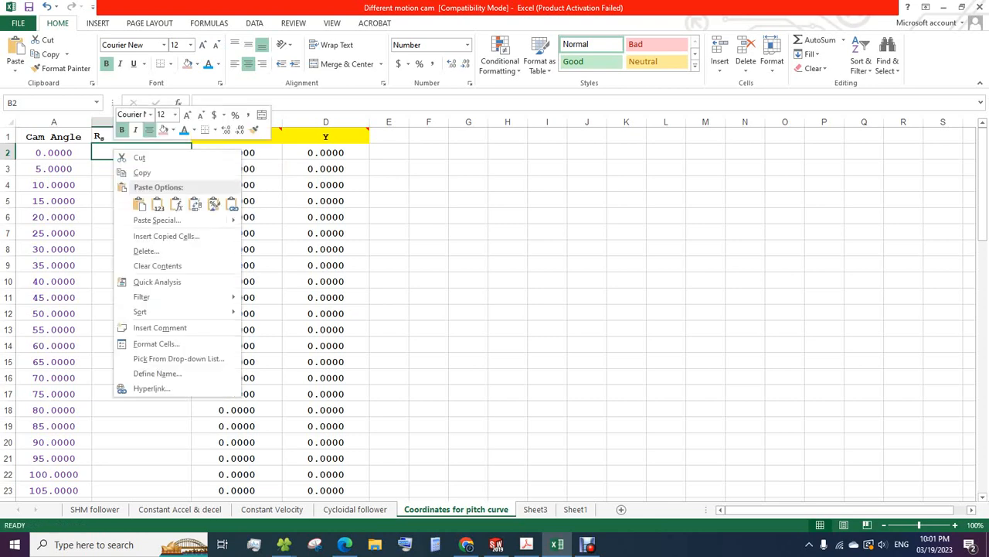
left_click(158, 203)
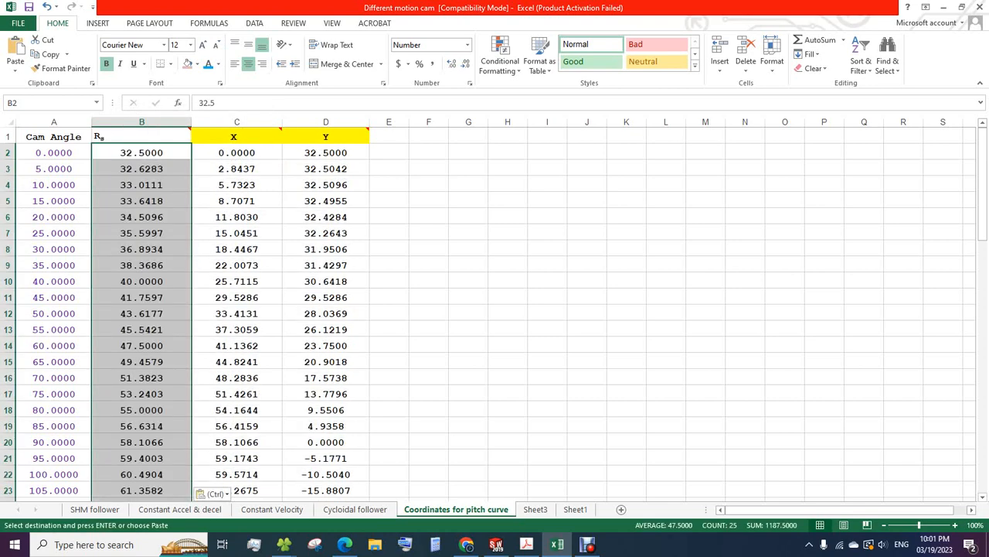
Insert a scatter chart with smooth lines from the X and Y coordinates in C2:D74 of the pitch curve sheet.
key("Escape")
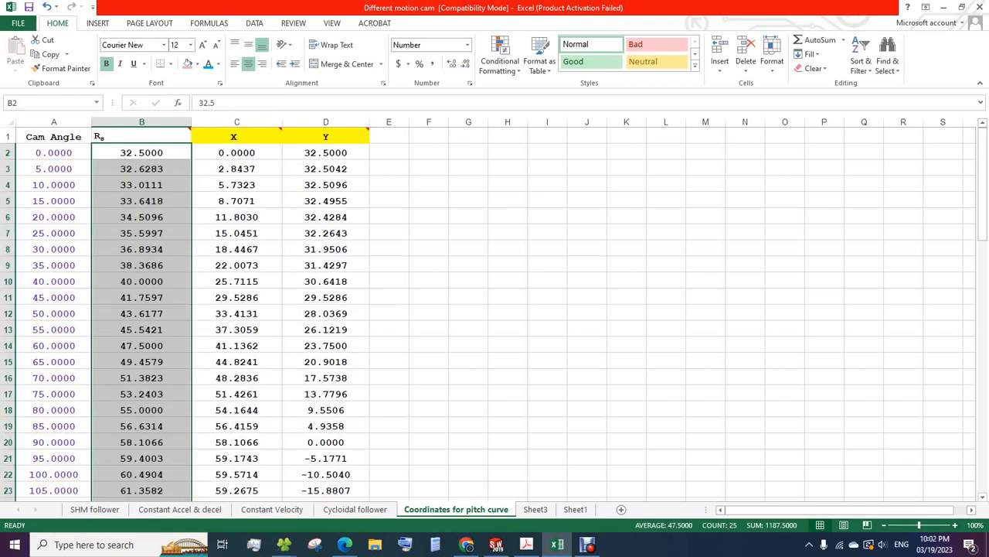
scroll(495, 309, "down", 4)
scroll(494, 309, "up", 4)
scroll(494, 309, "down", 3)
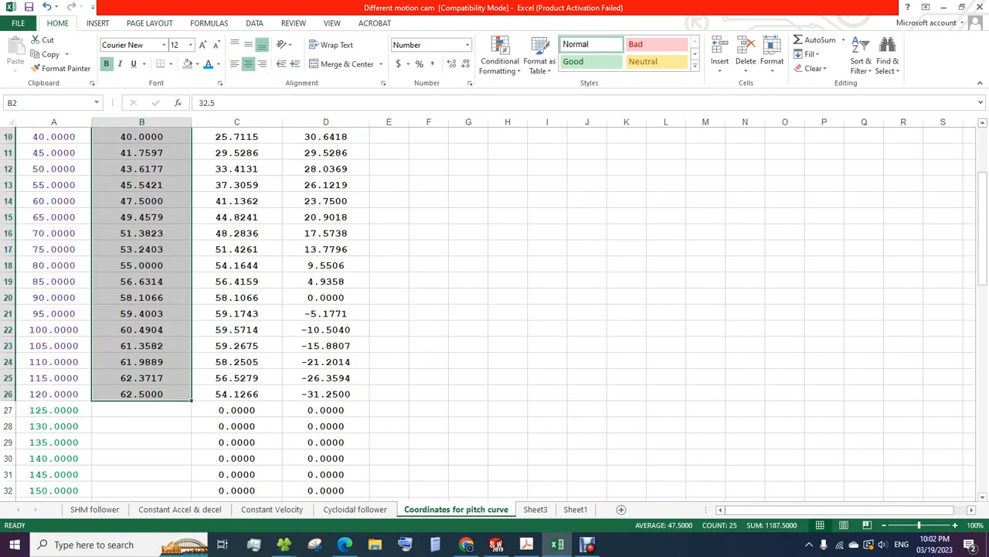
scroll(495, 309, "up", 3)
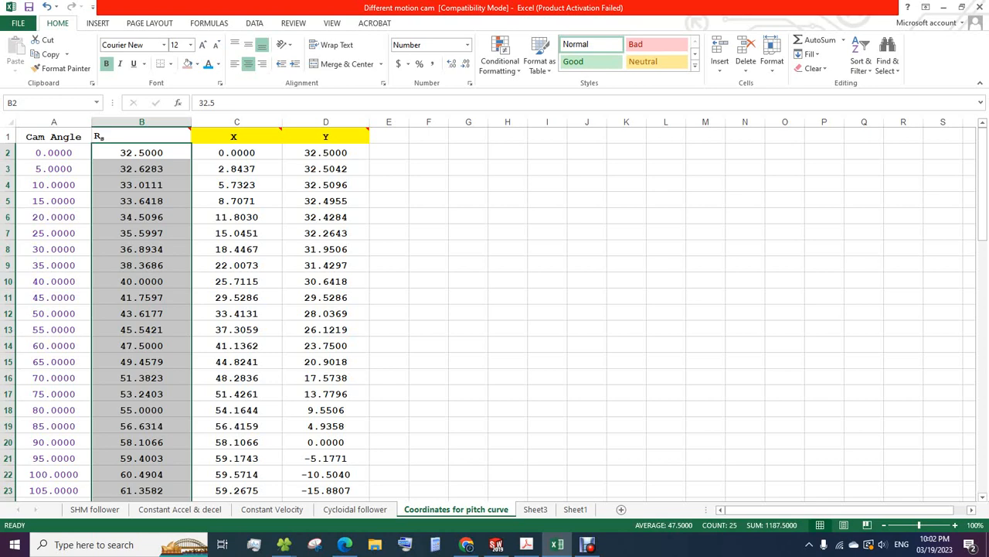
left_click_drag(237, 153, 368, 479)
left_click_drag(370, 480, 370, 480)
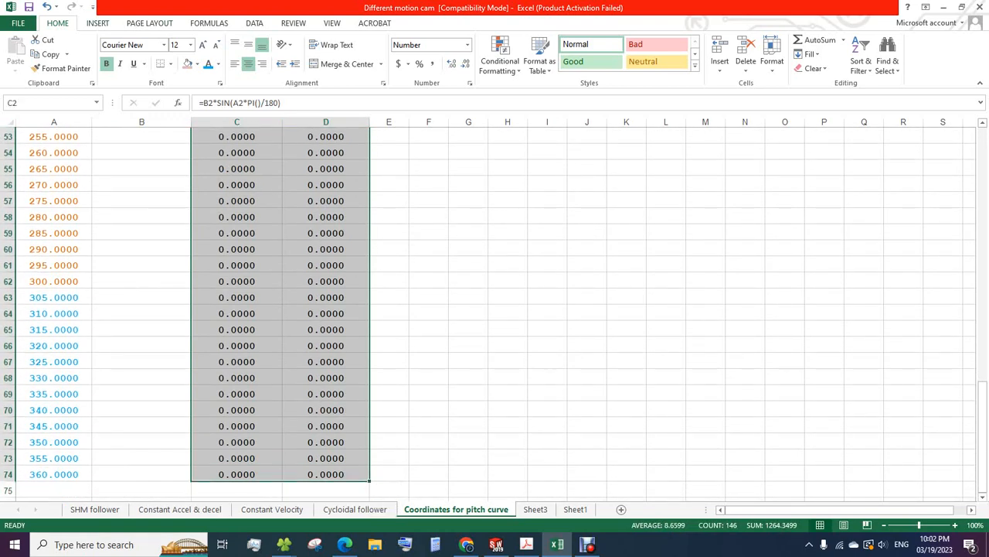
left_click(97, 23)
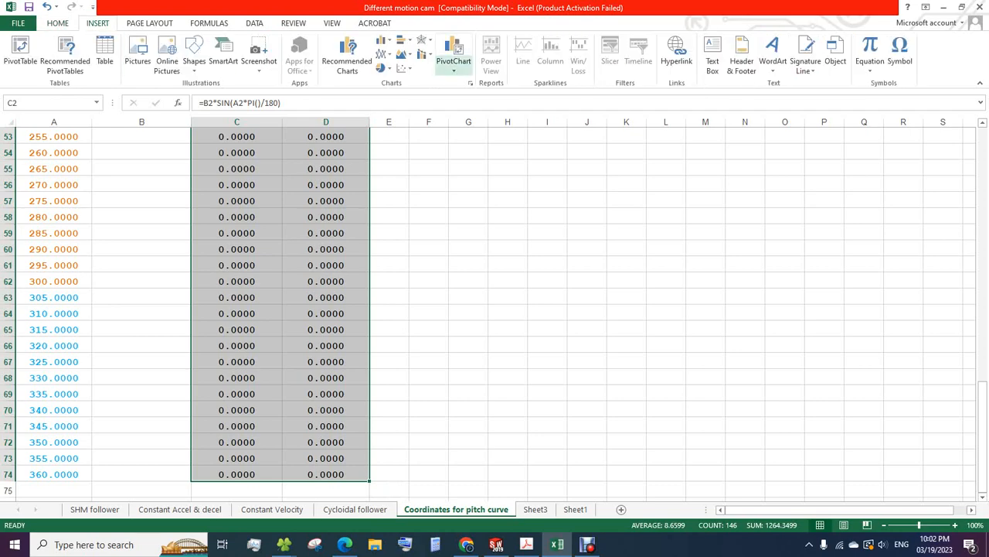
left_click(405, 68)
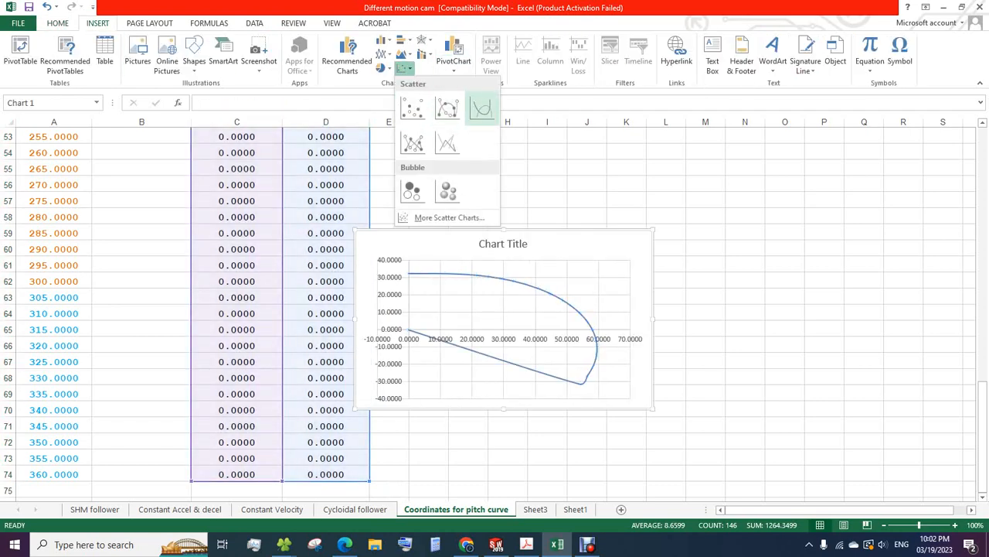
left_click(481, 108)
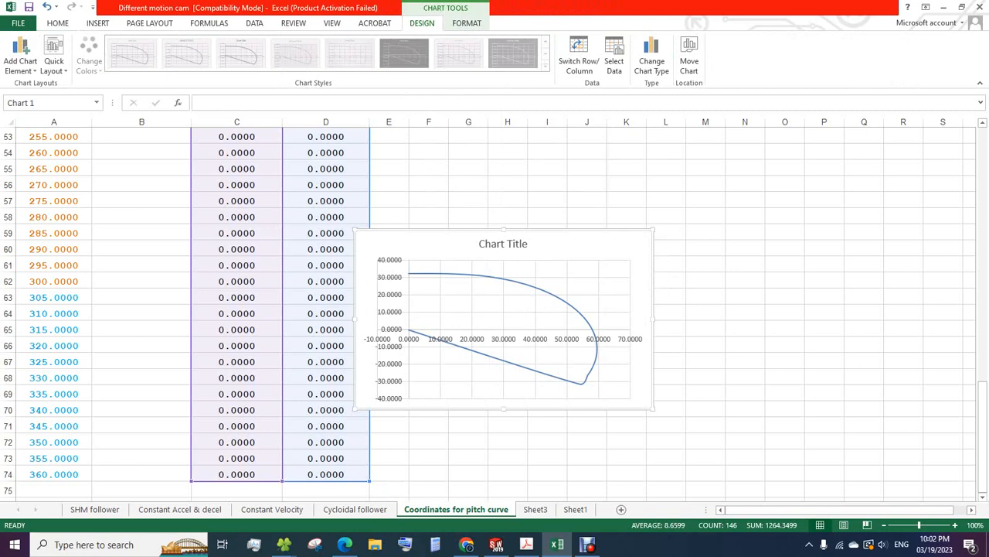
Move the pitch curve chart up beside the first rows of the coordinate table and deselect it.
scroll(494, 309, "up", 4)
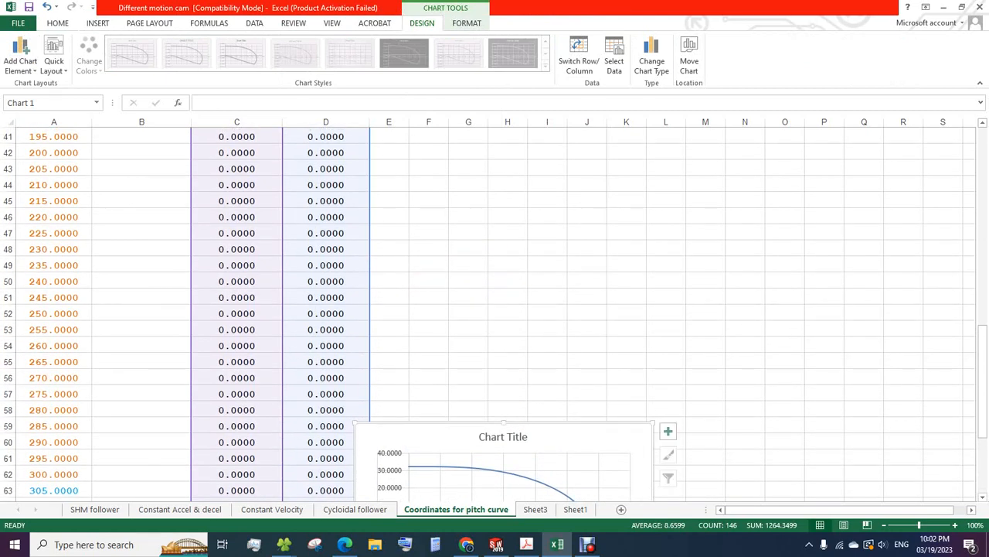
left_click_drag(503, 437, 618, 432)
left_click_drag(504, 431, 699, 149)
scroll(699, 149, "up", 6)
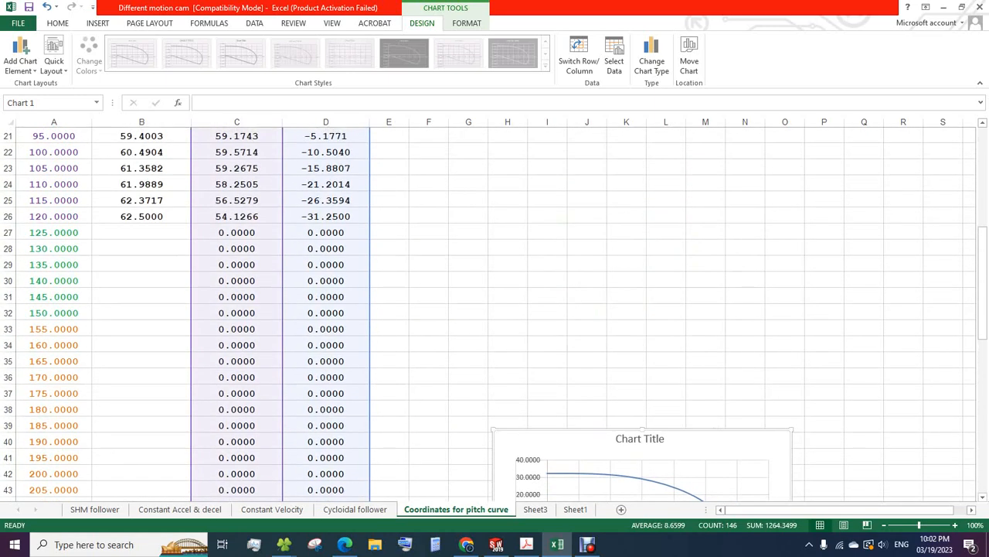
scroll(494, 309, "up", 3)
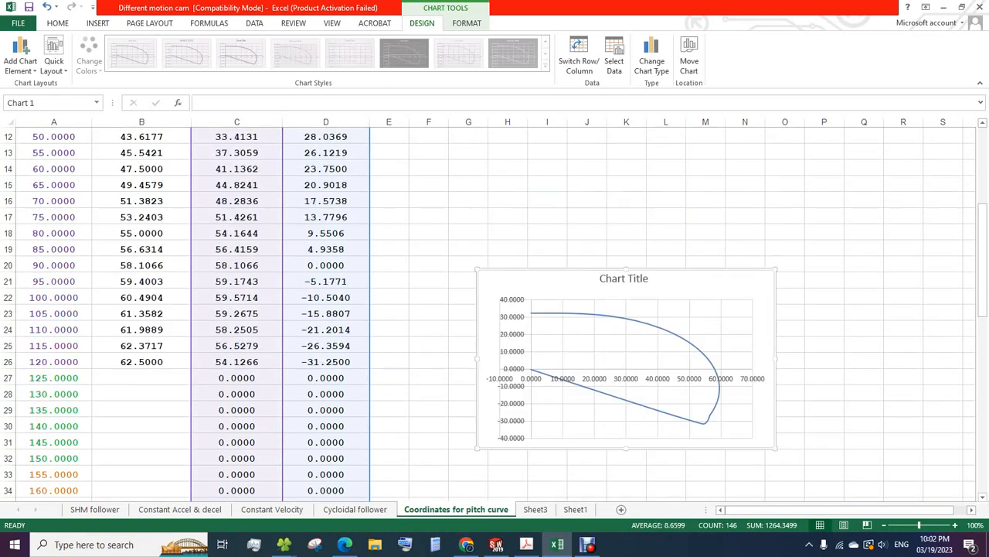
scroll(495, 309, "up", 4)
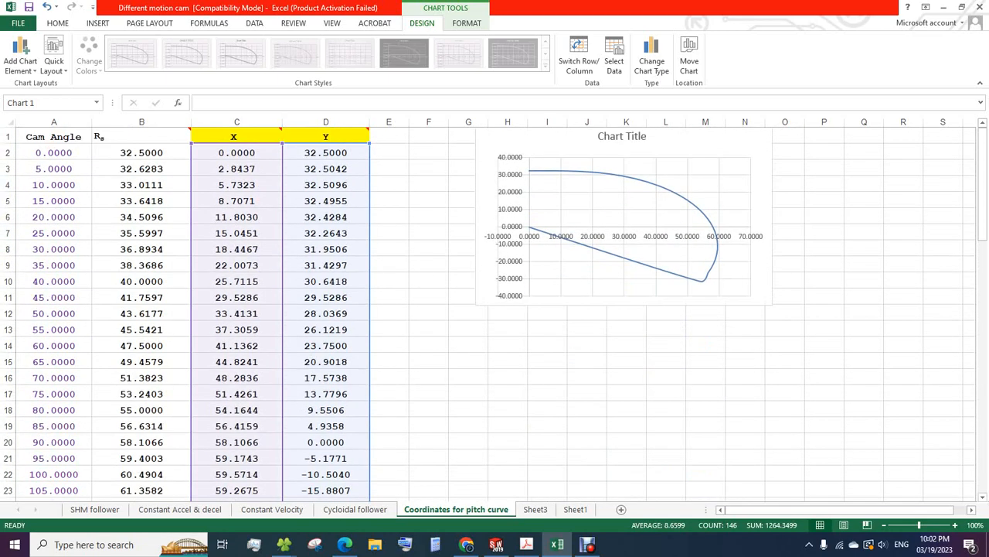
left_click(547, 345)
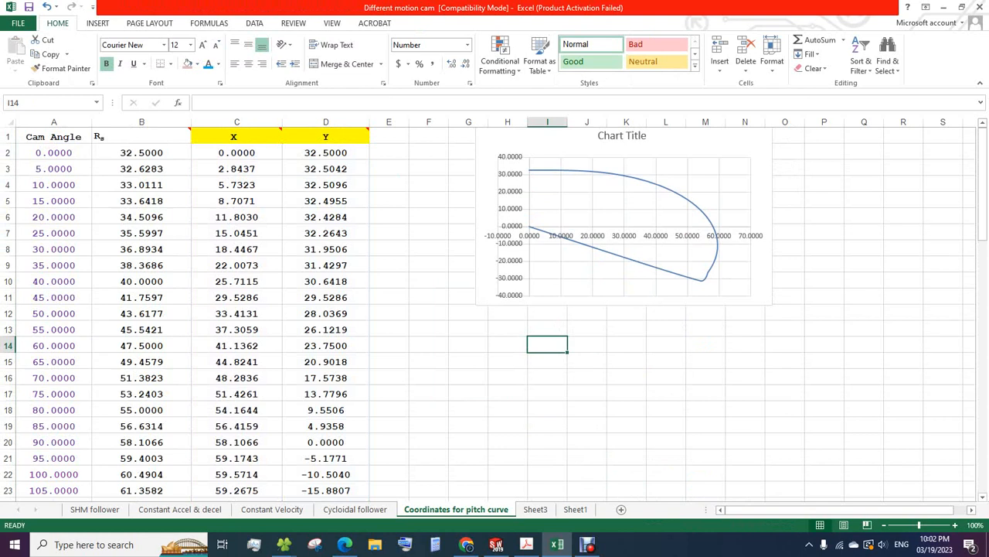
Check the dwell period following the ascent in Example 7.4's data in the Adobe Acrobat PDF, and return to Excel.
scroll(495, 309, "down", 5)
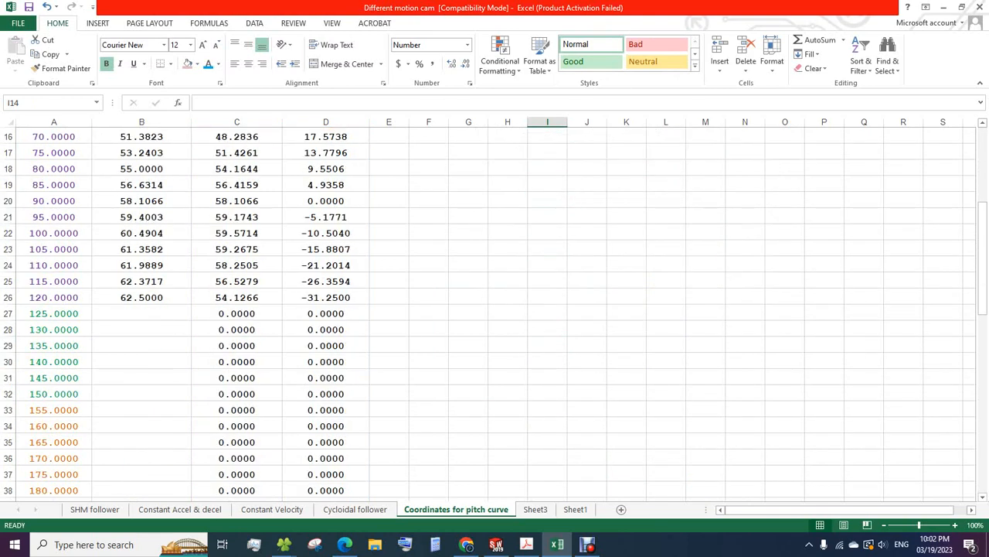
left_click(526, 544)
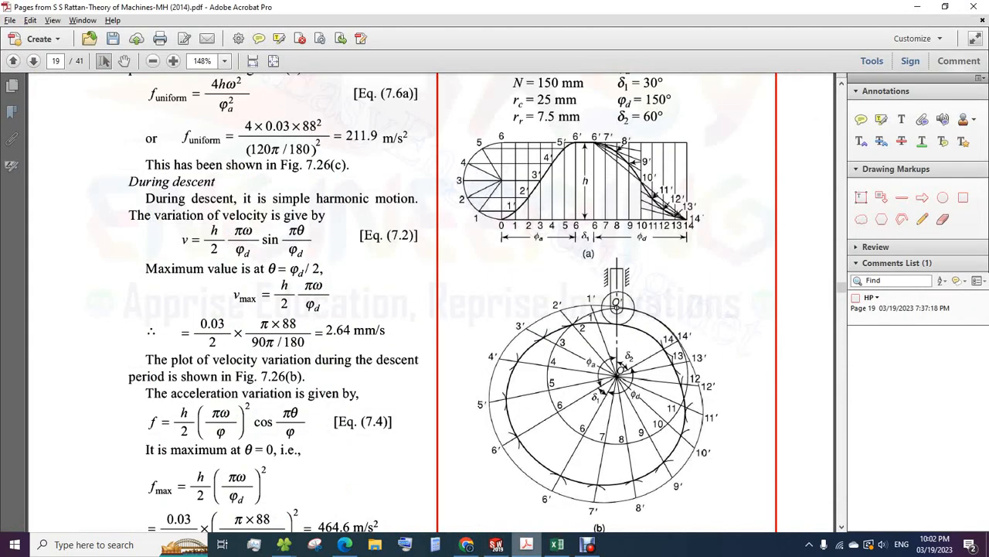
scroll(429, 306, "up", 2)
scroll(432, 306, "up", 2)
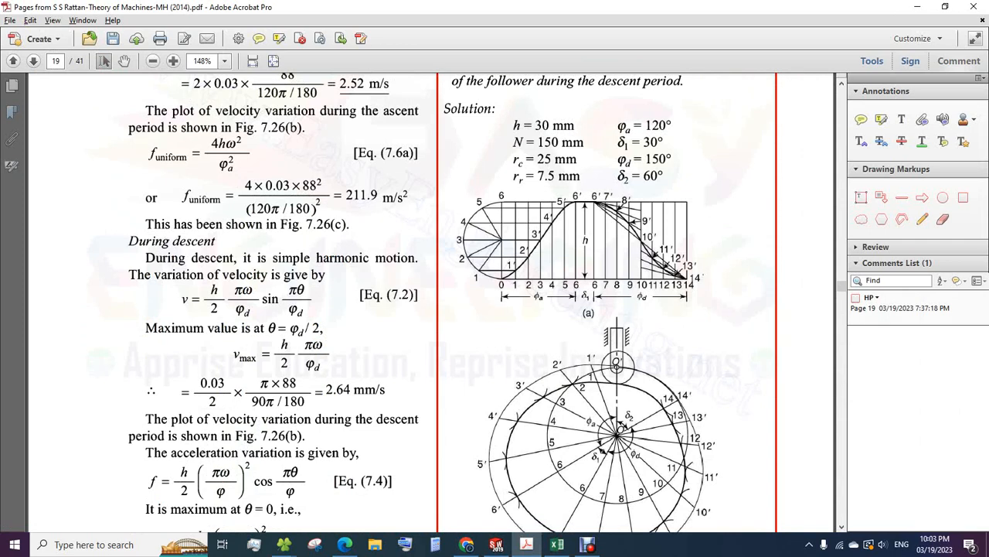
key("alt+Tab")
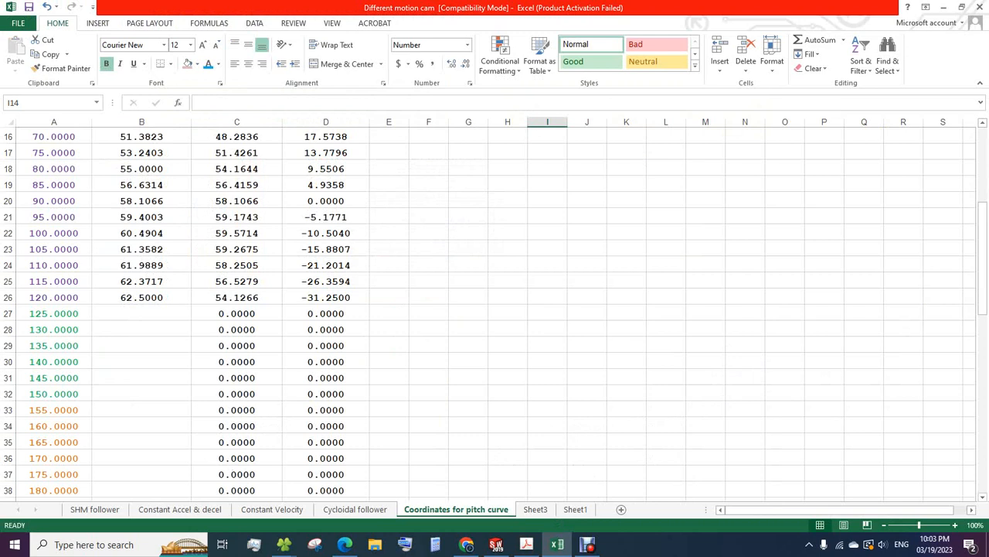
Fill the 62.5 Rs value from B26 down to B32 to cover the dwell from 120° to 150°.
left_click(54, 394)
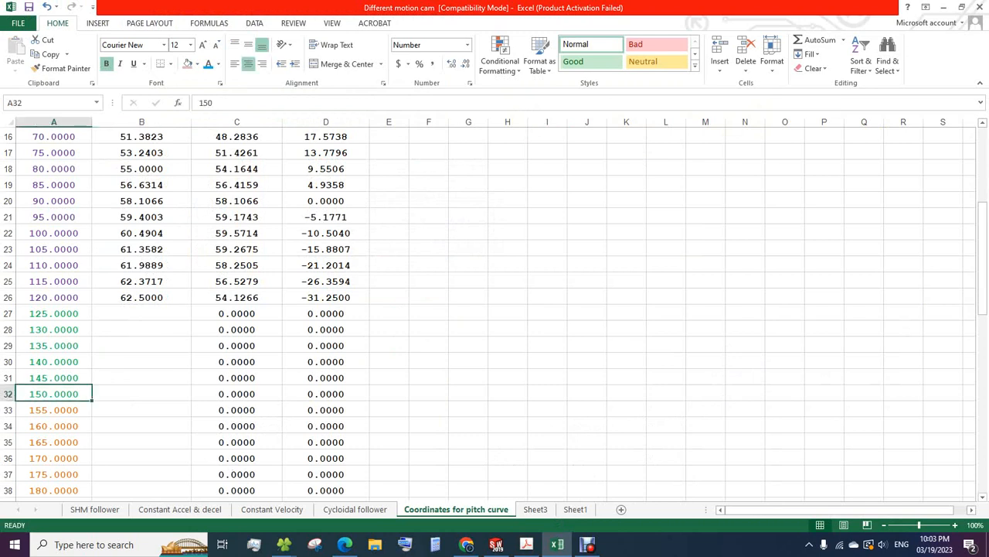
left_click(141, 314)
left_click(141, 298)
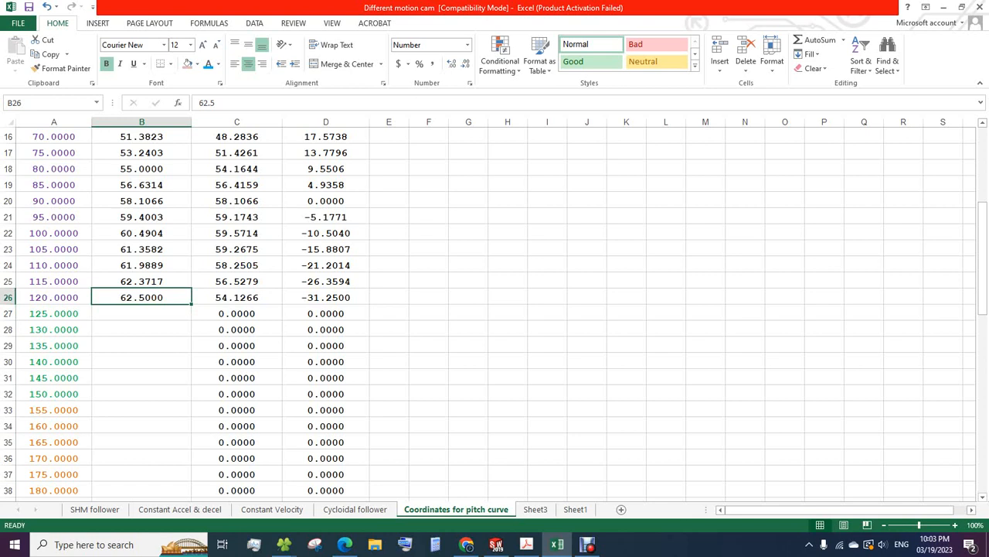
left_click_drag(192, 305, 194, 403)
Select the first descent row's Rs cell, B33, and read Example 7.4's descent motion in the Adobe Acrobat PDF, returning to Excel.
scroll(495, 309, "down", 2)
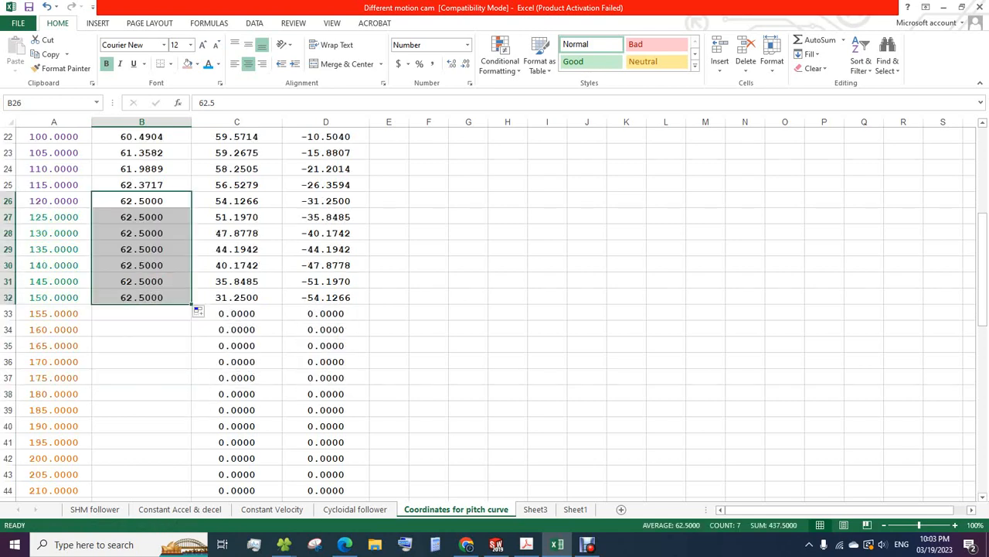
scroll(495, 309, "down", 1)
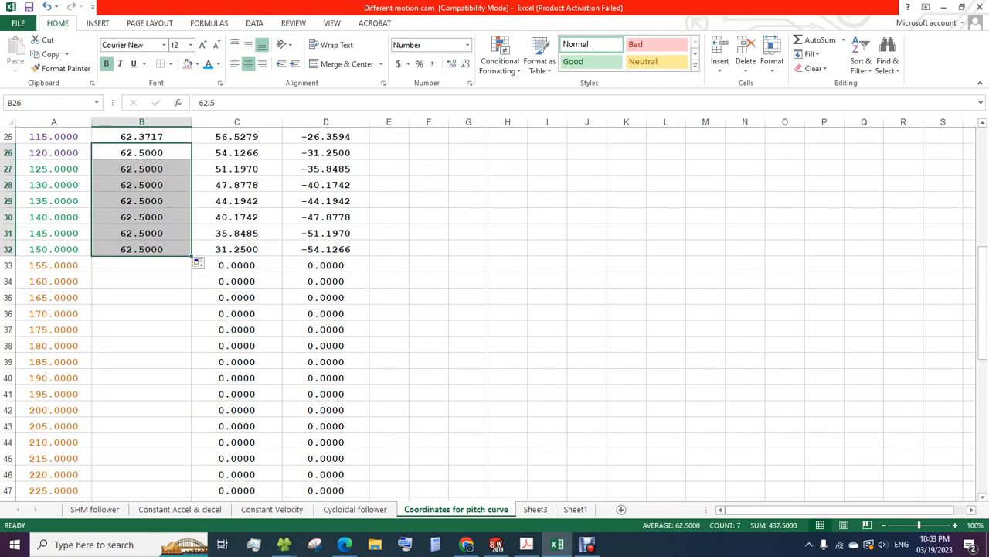
left_click(141, 265)
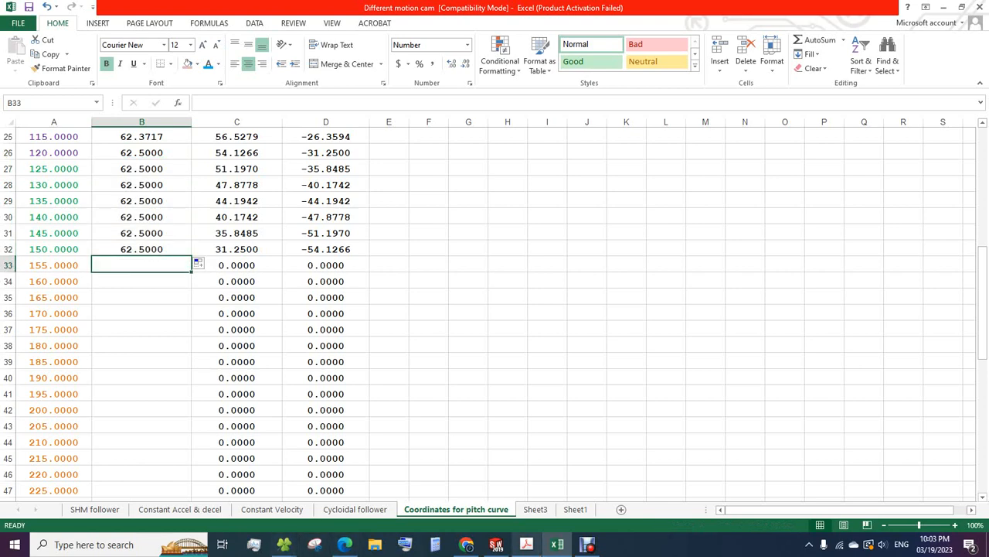
left_click(526, 544)
scroll(429, 310, "up", 5)
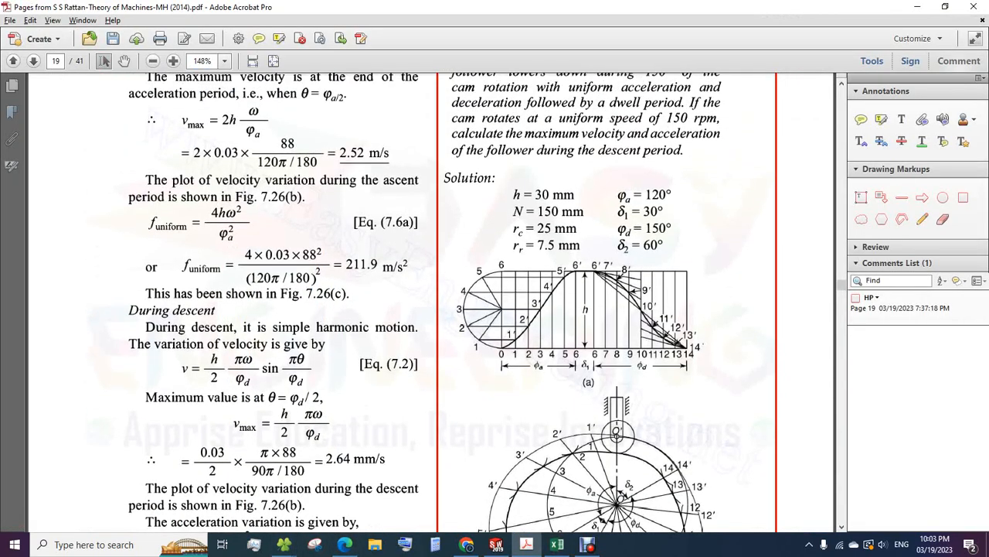
scroll(603, 309, "up", 3)
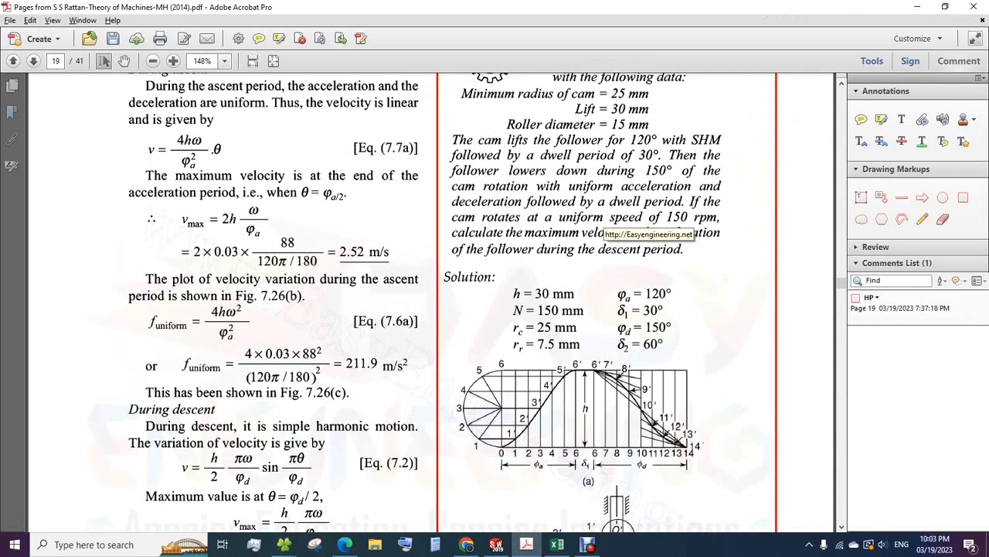
scroll(429, 309, "up", 2)
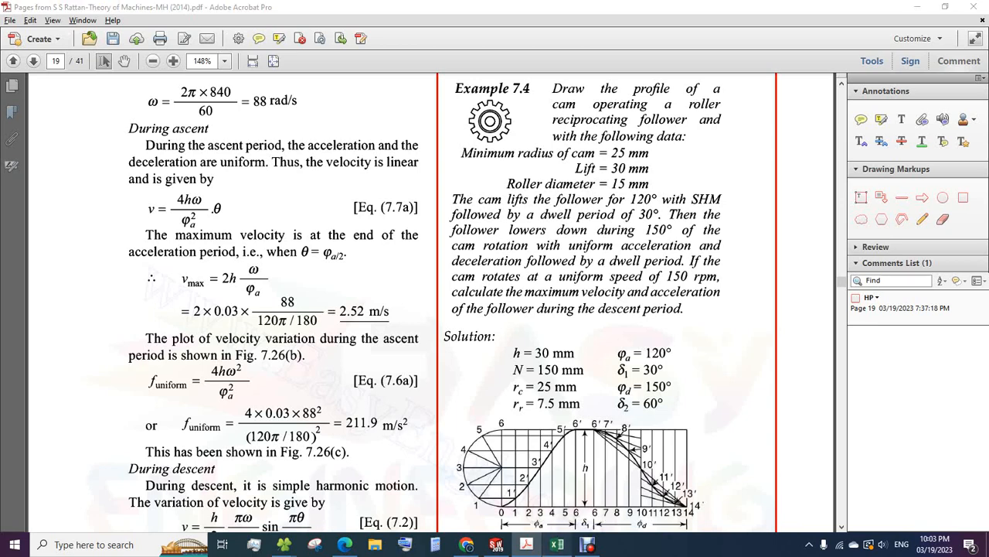
left_click(557, 544)
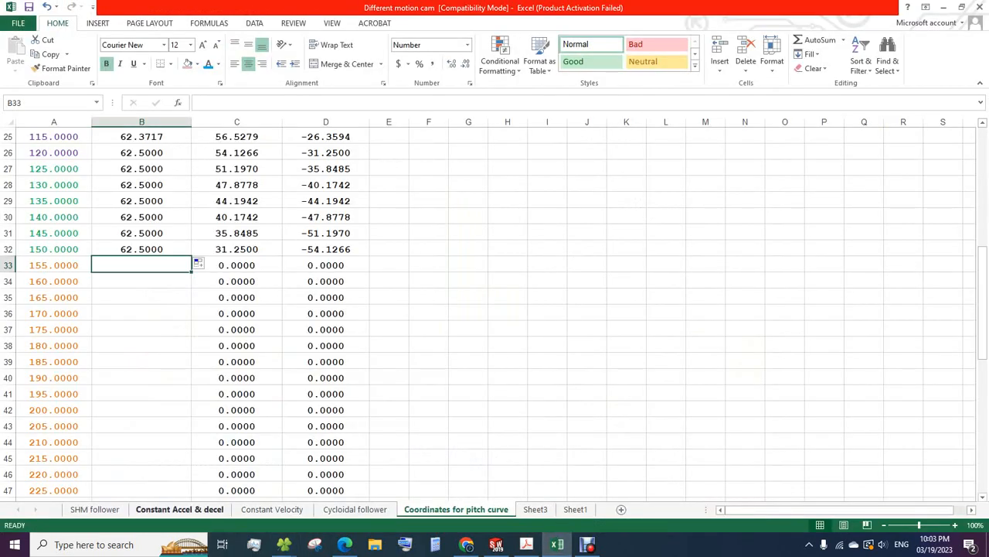
Open the Constant Accel & decel sheet and examine its φ and θ columns through the last row of the table.
left_click(179, 510)
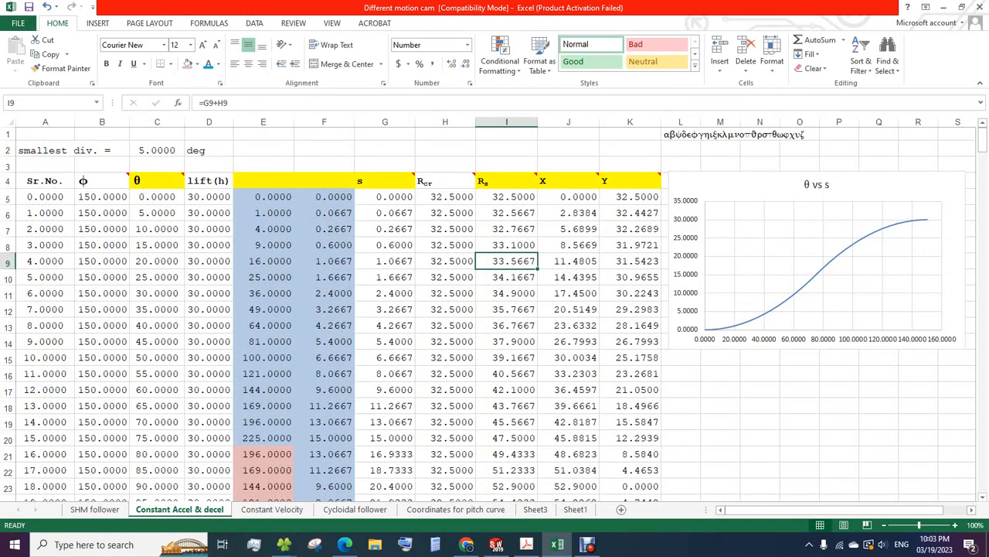
left_click(157, 325)
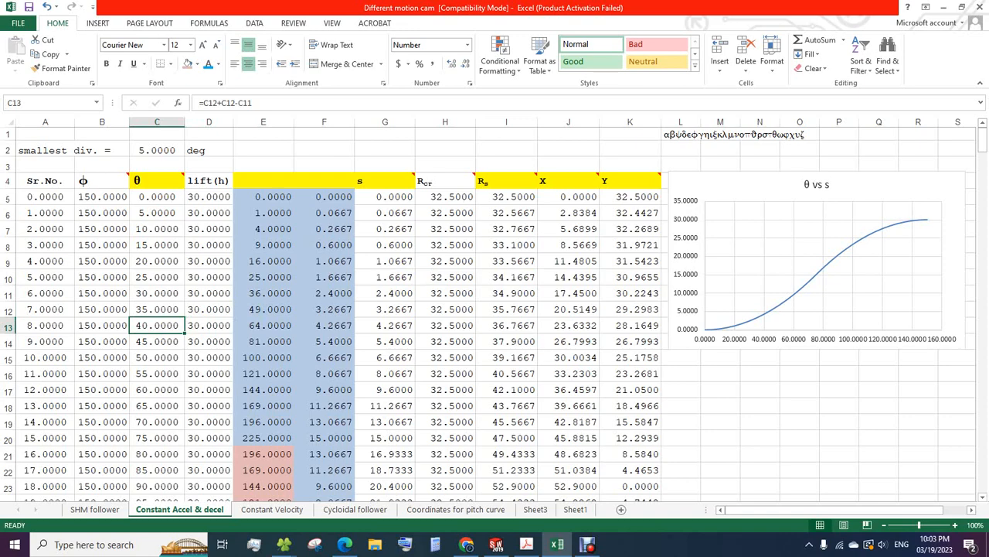
left_click(102, 197)
scroll(102, 198, "down", 2)
scroll(494, 309, "down", 5)
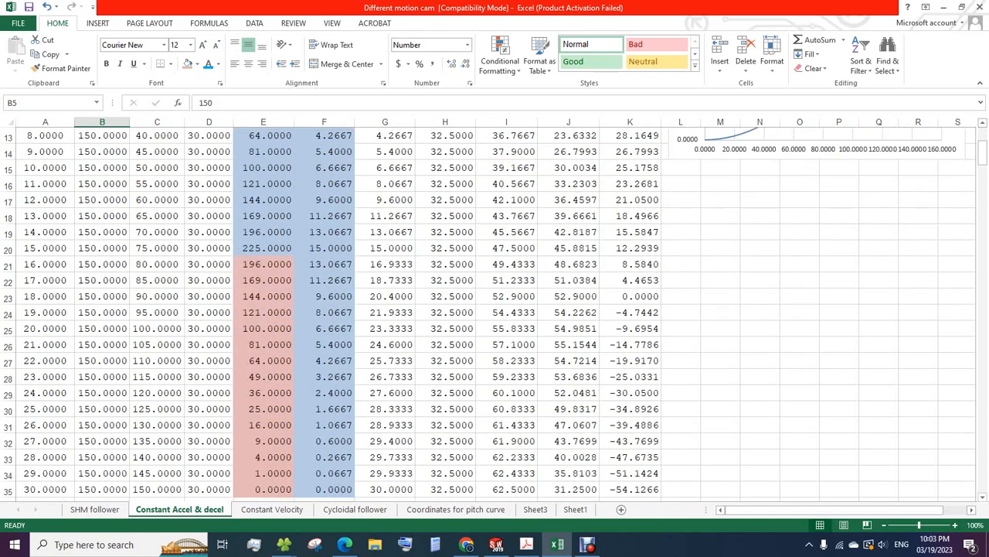
scroll(495, 309, "up", 3)
scroll(494, 309, "up", 3)
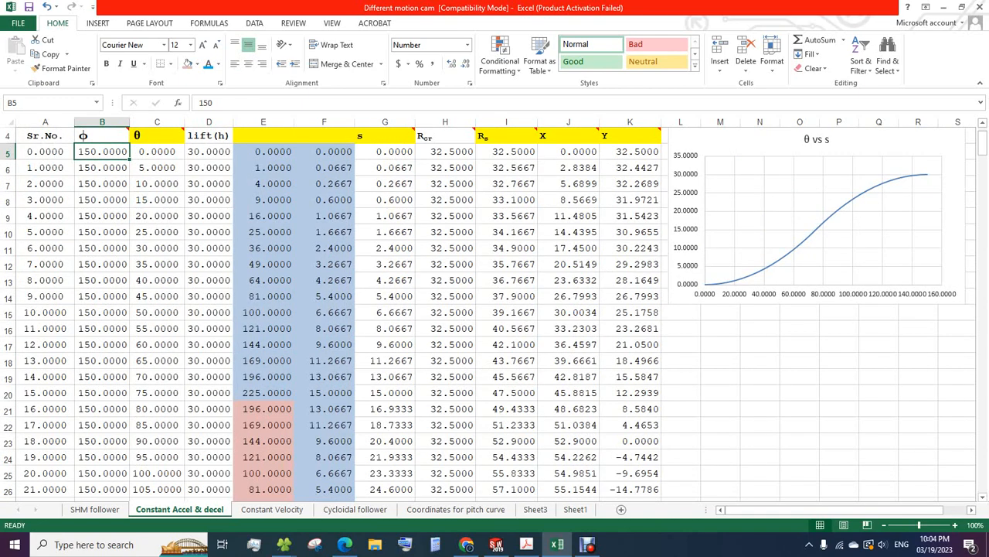
scroll(495, 309, "up", 1)
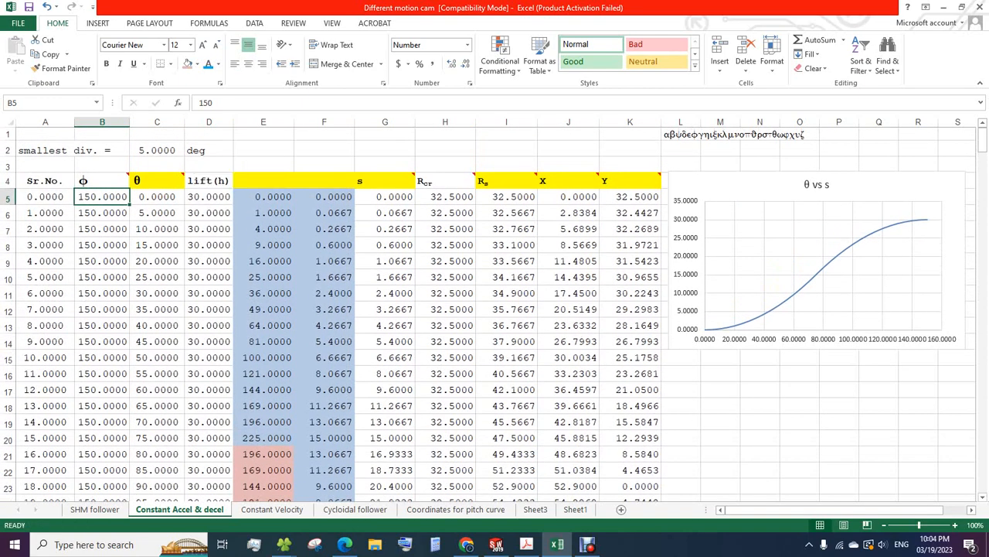
scroll(495, 309, "down", 6)
scroll(494, 309, "up", 3)
scroll(495, 309, "down", 2)
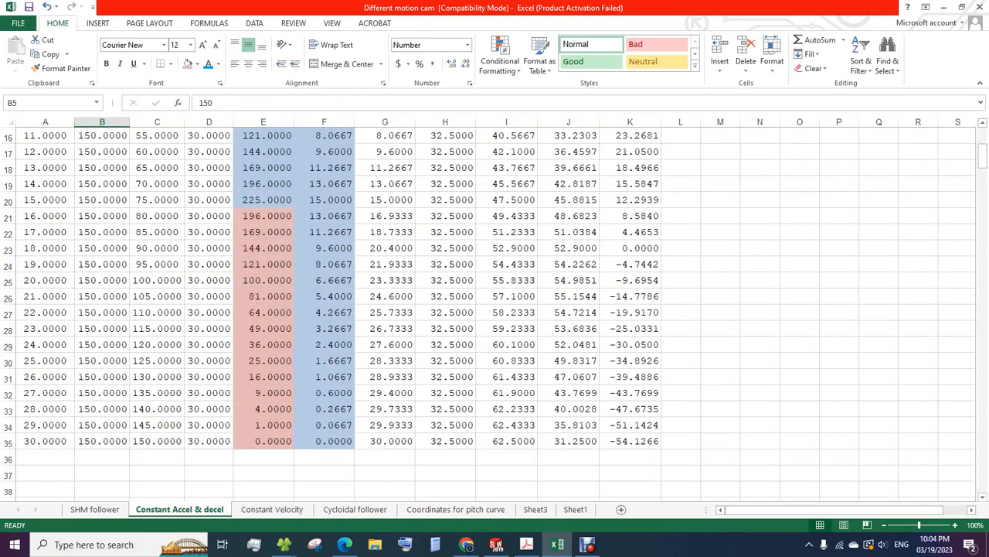
scroll(494, 310, "up", 5)
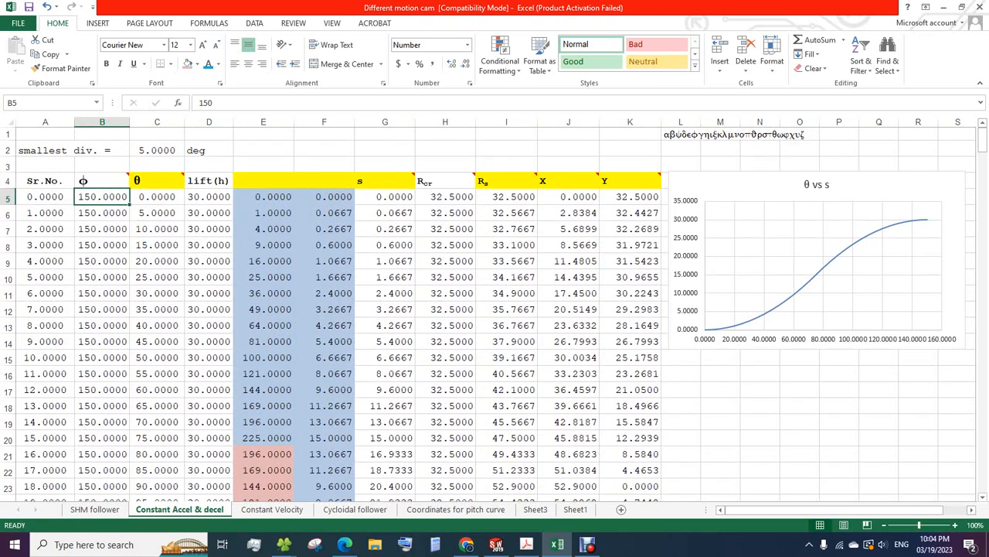
Examine the squared serial-number values in E5:E20 and the θ cells at the midpoint and end of the stroke, C20 and C35.
left_click(264, 197)
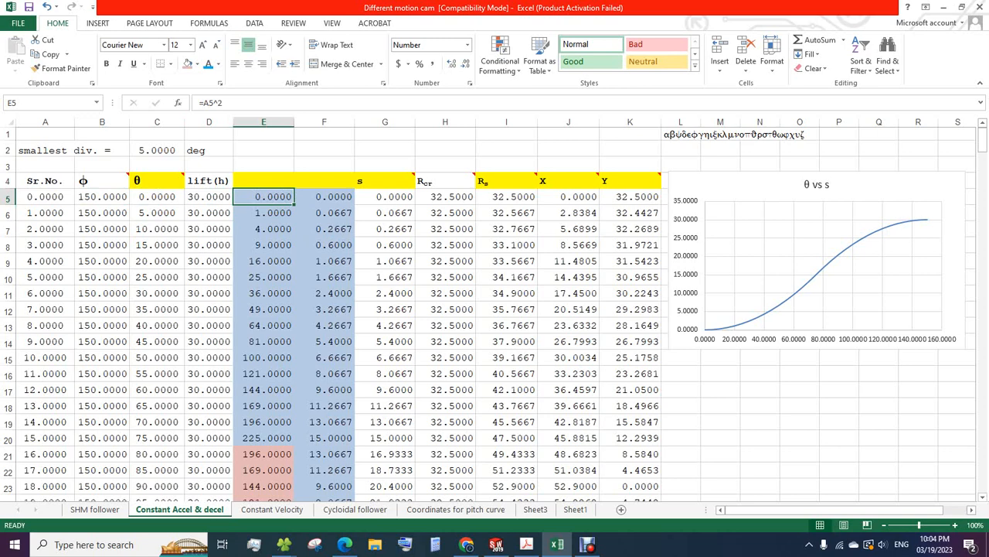
left_click_drag(263, 199, 263, 438)
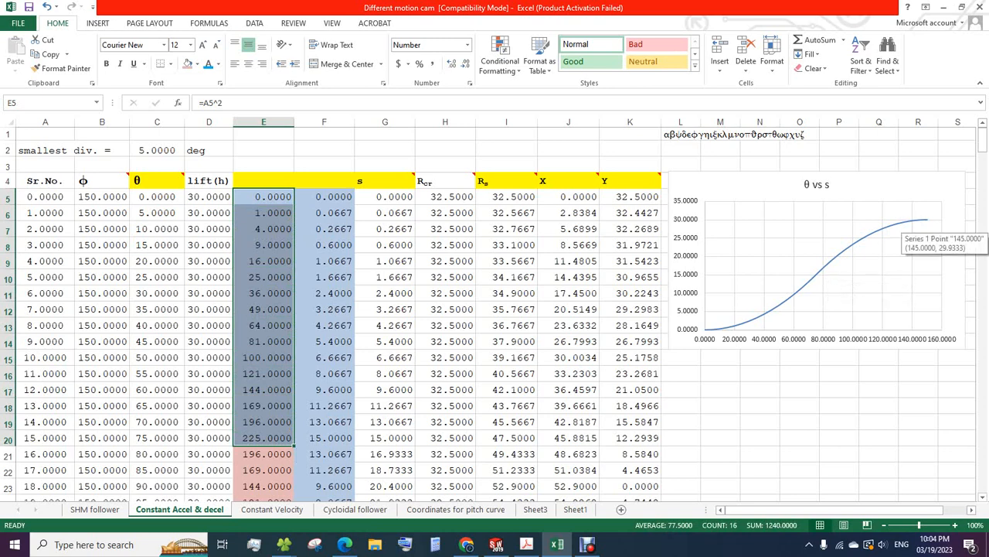
scroll(912, 231, "down", 2)
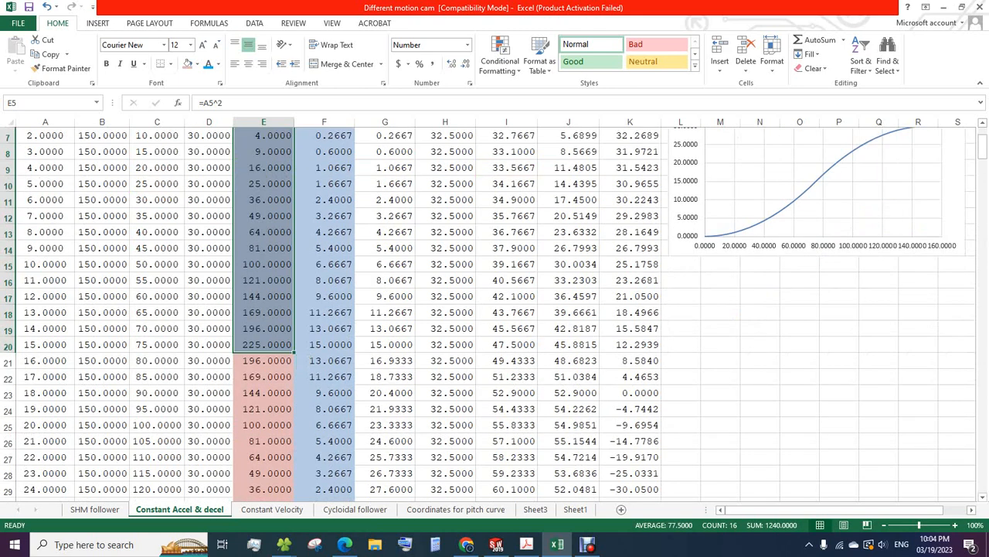
scroll(494, 309, "down", 4)
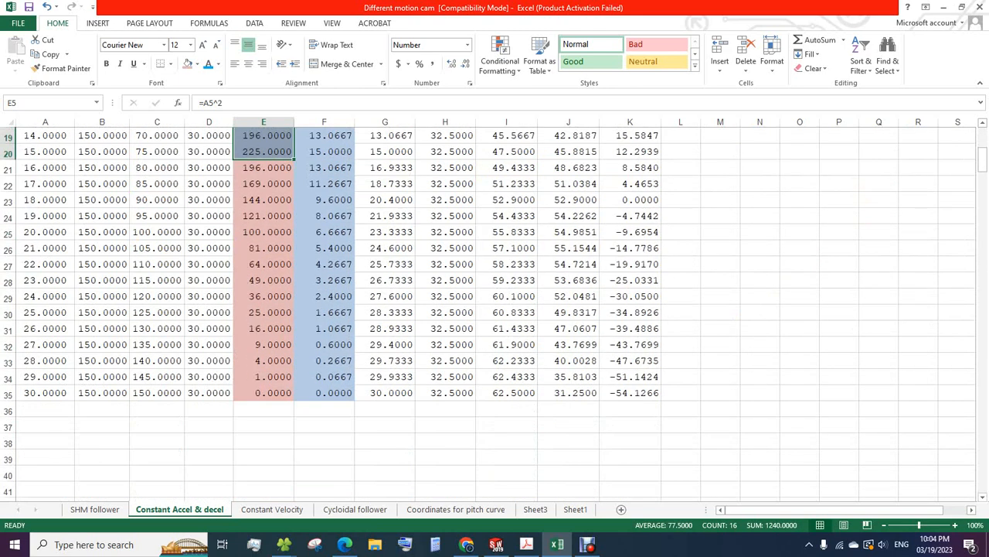
scroll(495, 309, "up", 2)
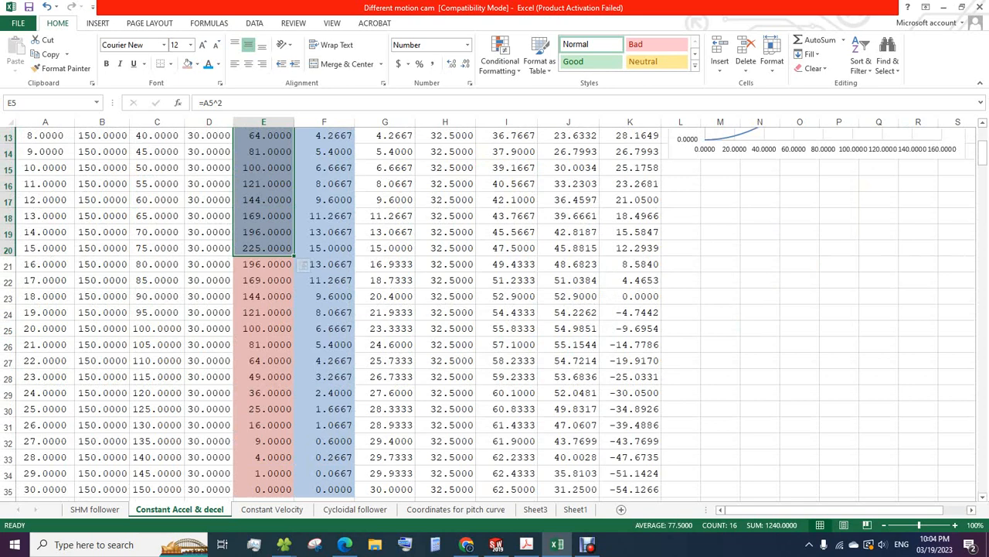
left_click(157, 248)
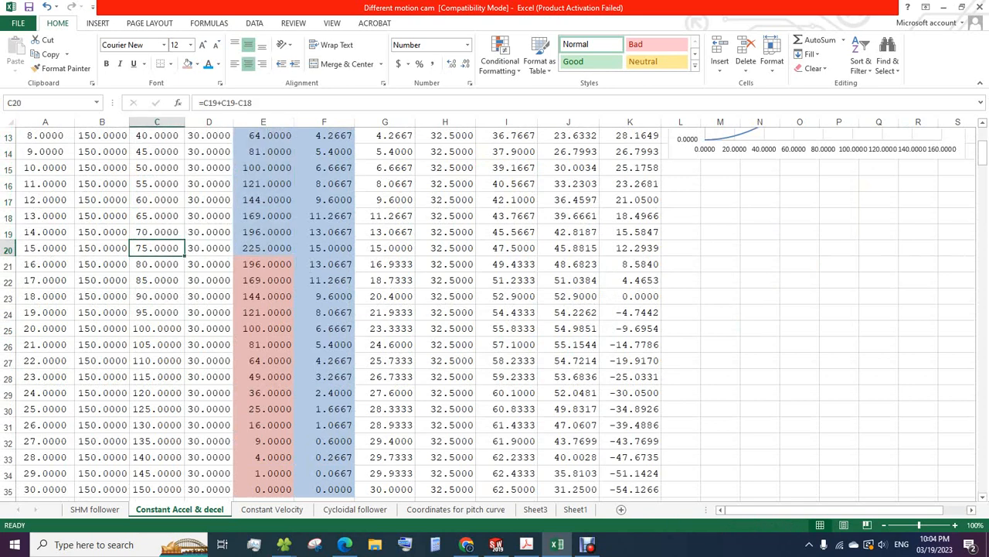
scroll(494, 310, "down", 1)
left_click(156, 442)
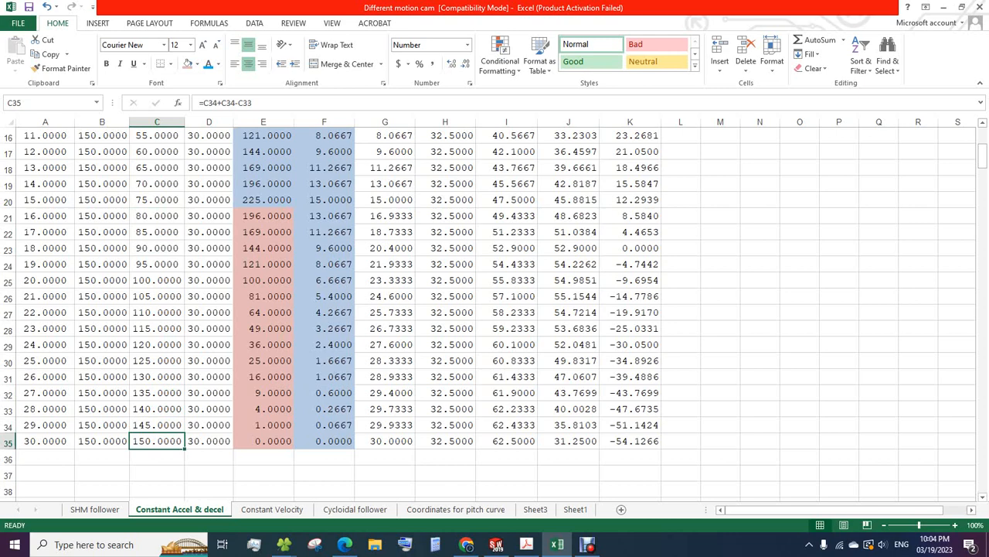
scroll(495, 309, "up", 1)
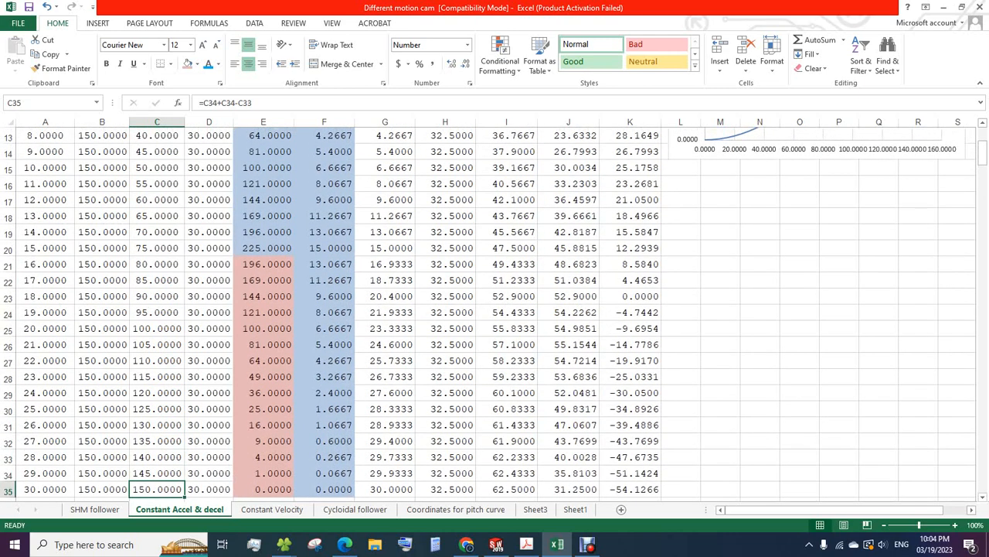
scroll(495, 309, "up", 4)
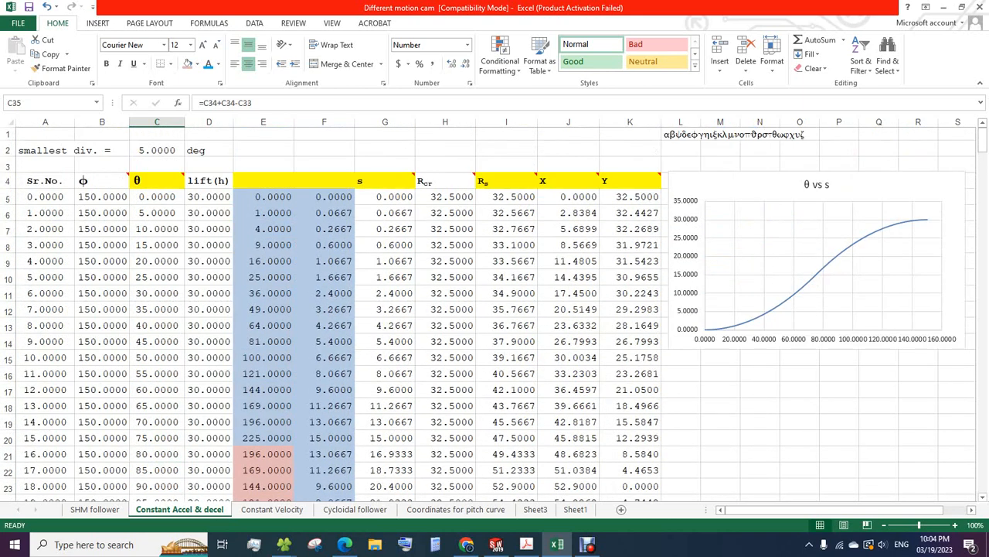
Check the formulas in E5, E6, E20 and F5, and review column F through the last table row.
left_click(263, 197)
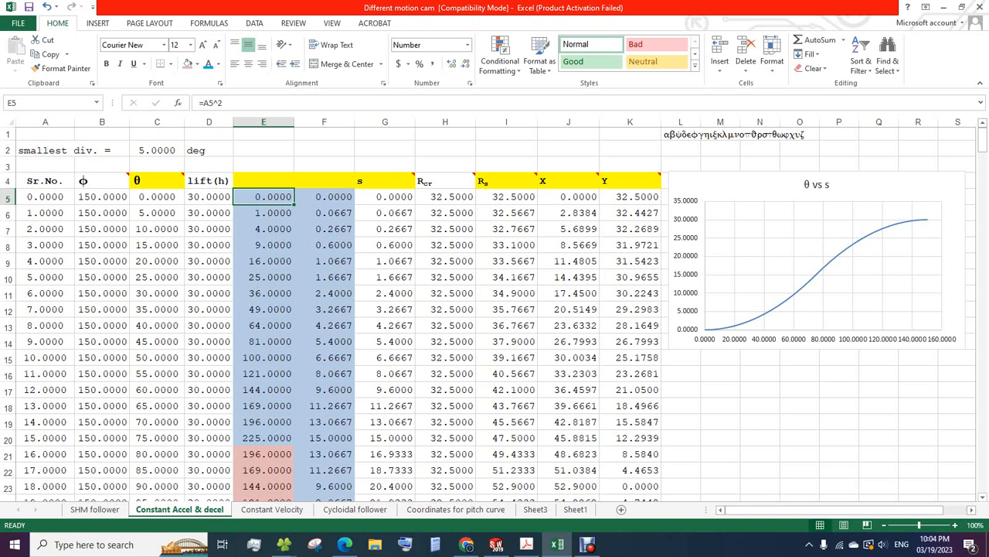
left_click(263, 212)
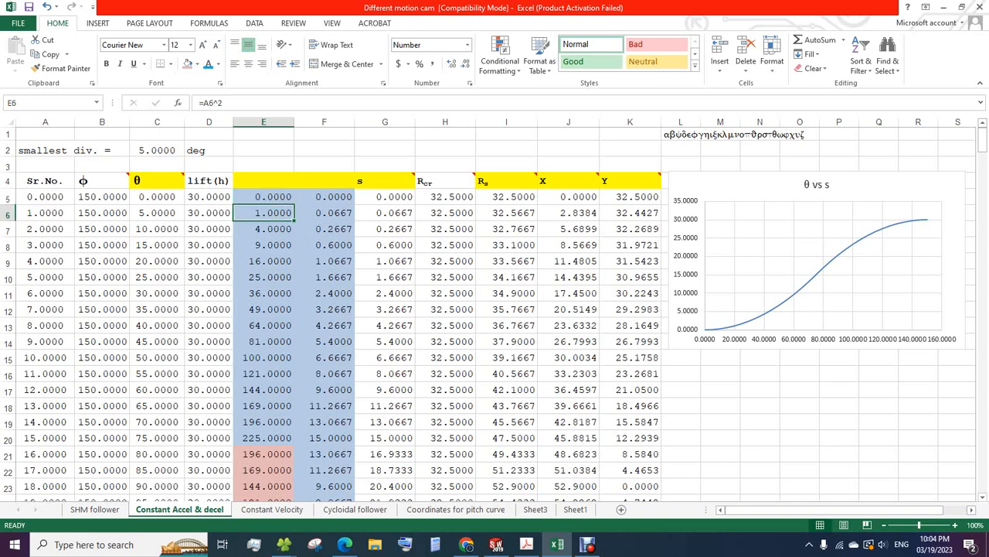
left_click(263, 438)
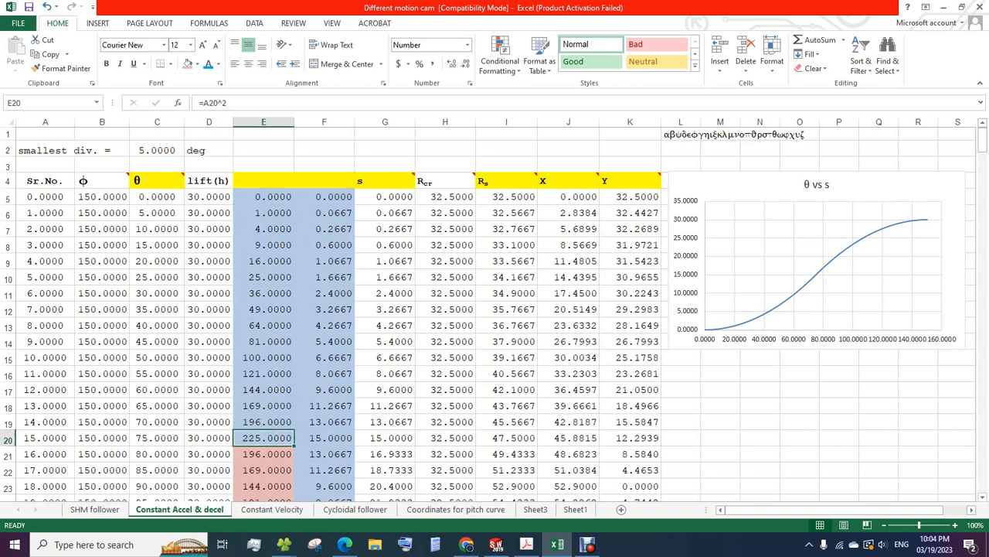
left_click(157, 438)
left_click(264, 438)
left_click(324, 197)
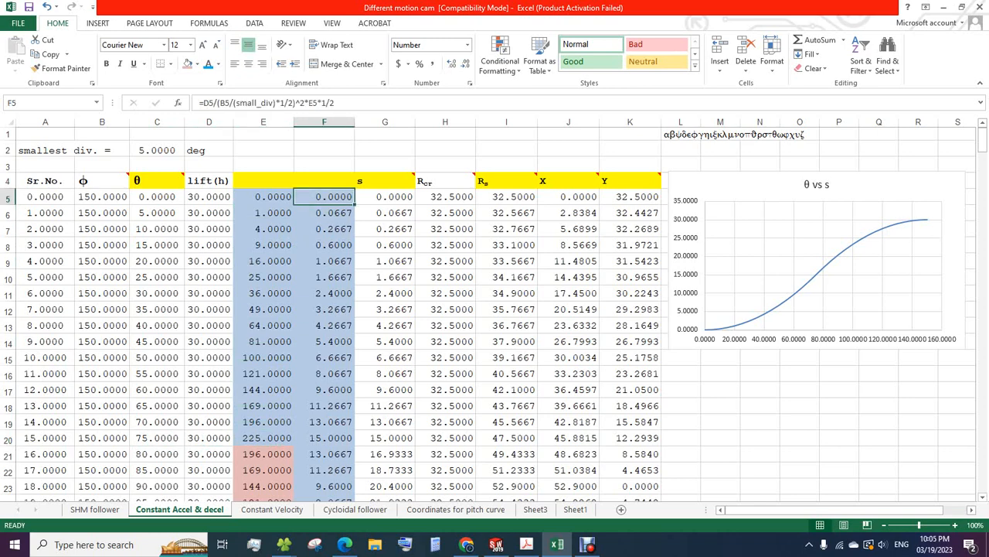
scroll(489, 309, "down", 2)
scroll(489, 309, "up", 2)
scroll(494, 309, "down", 5)
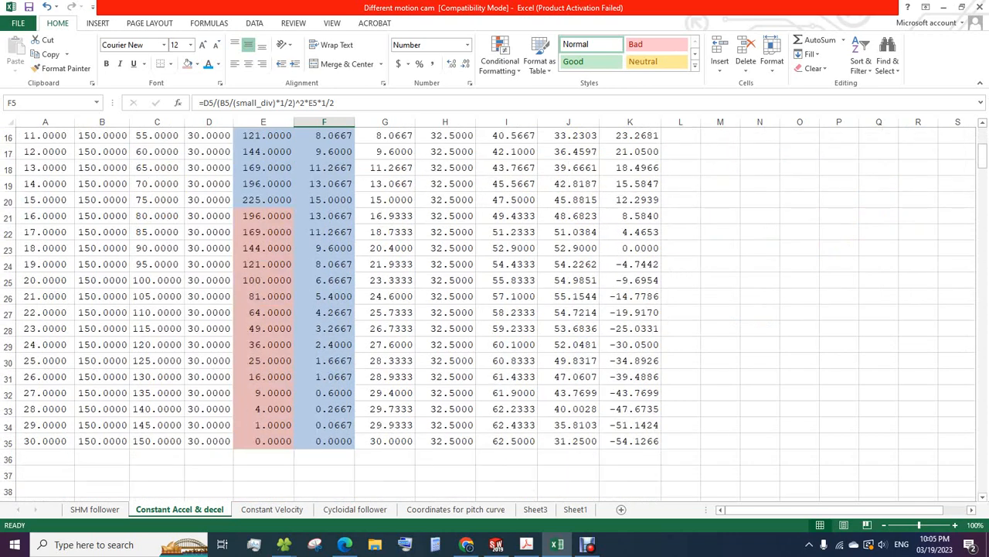
scroll(495, 309, "up", 1)
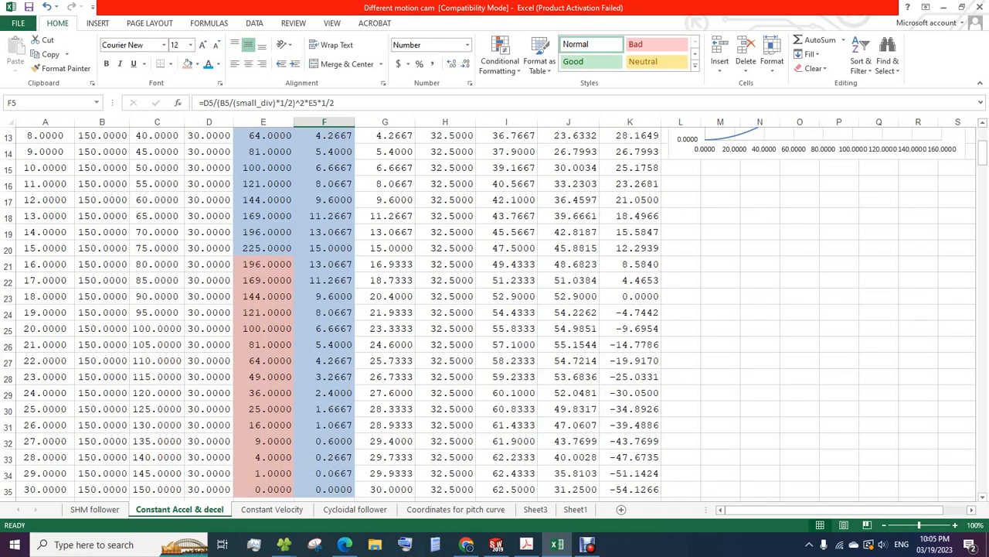
Compare the deceleration entries from E21 down with the squared values in the rows above, from E19 up to E16.
left_click(263, 265)
scroll(264, 264, "up", 1)
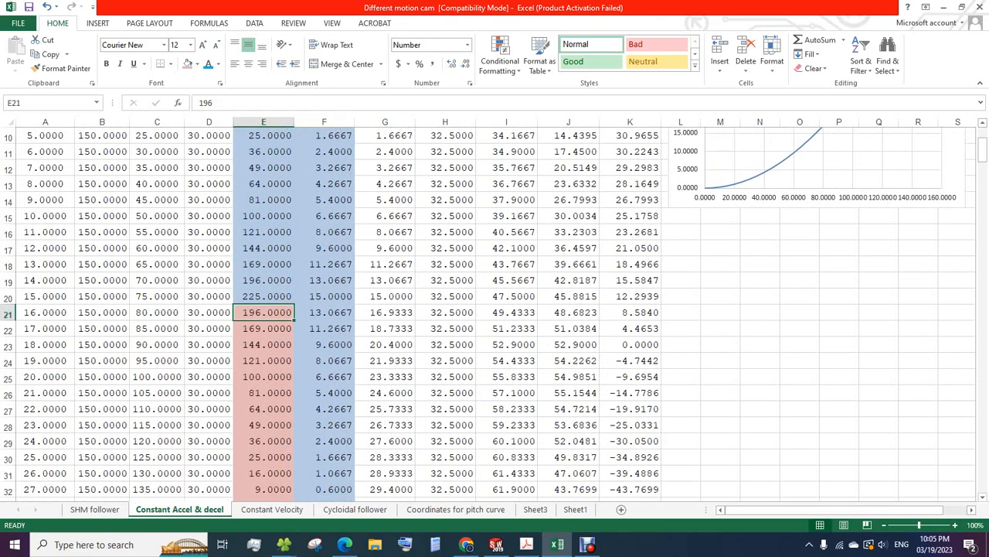
scroll(494, 309, "up", 2)
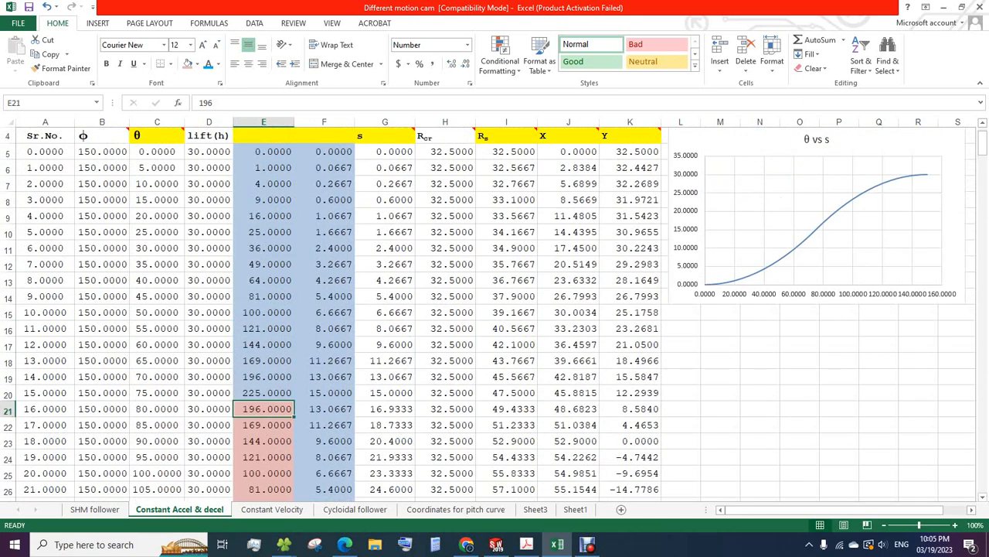
scroll(495, 309, "down", 2)
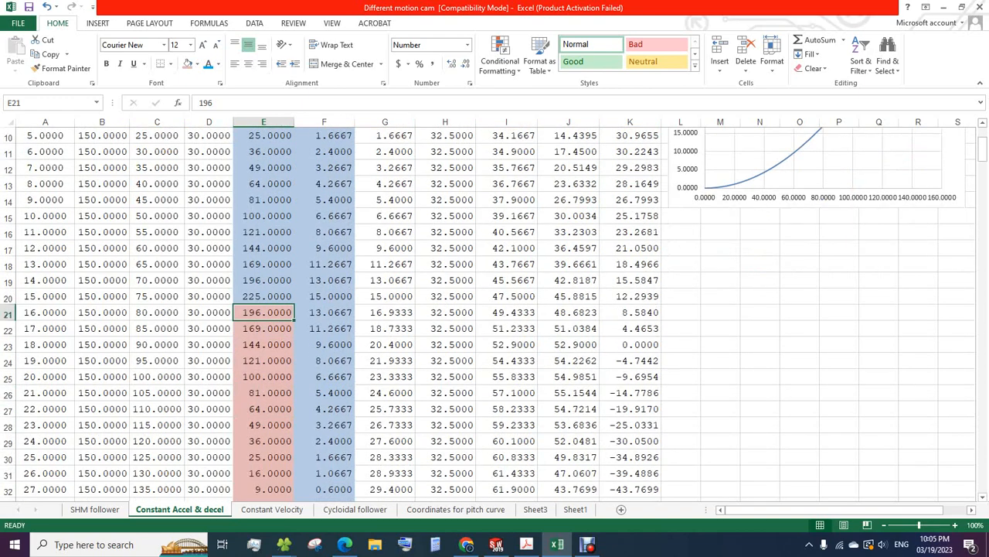
scroll(495, 309, "down", 1)
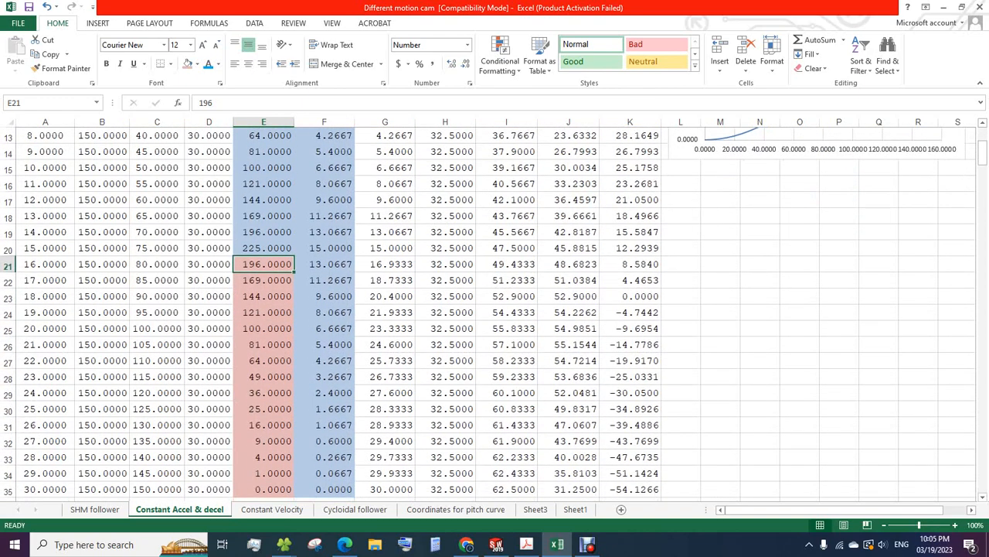
scroll(495, 309, "up", 1)
left_click(264, 281)
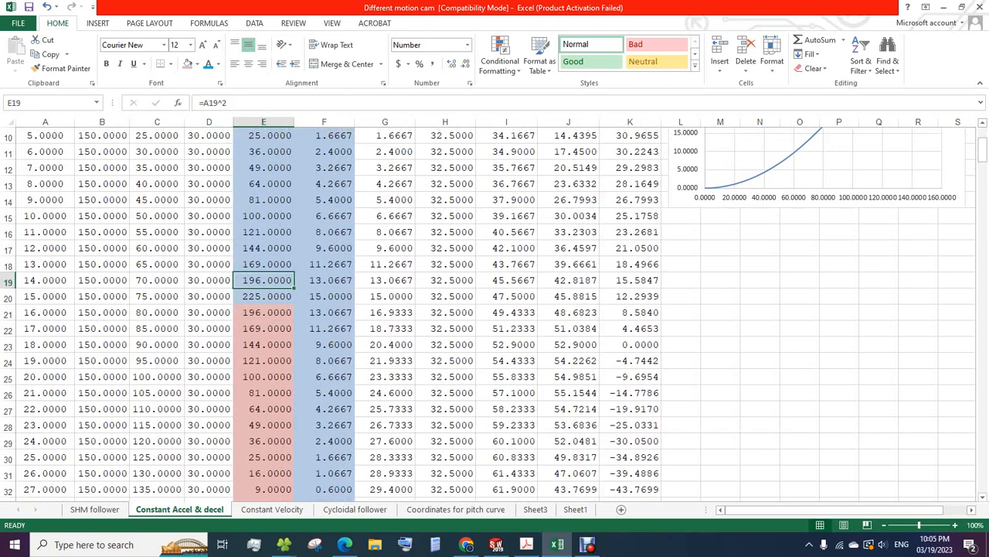
key("Up")
key("Up")
key("Up")
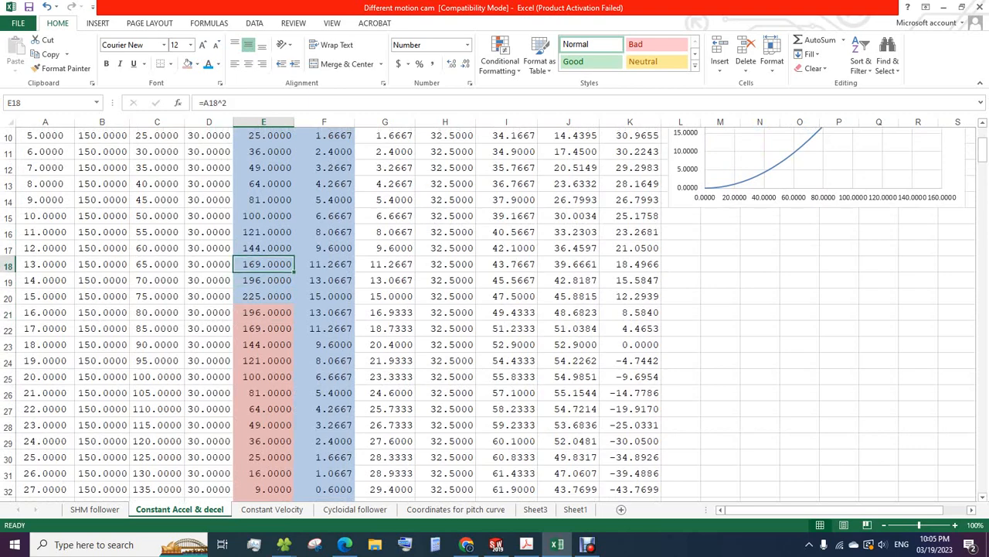
scroll(495, 309, "up", 2)
scroll(495, 309, "down", 5)
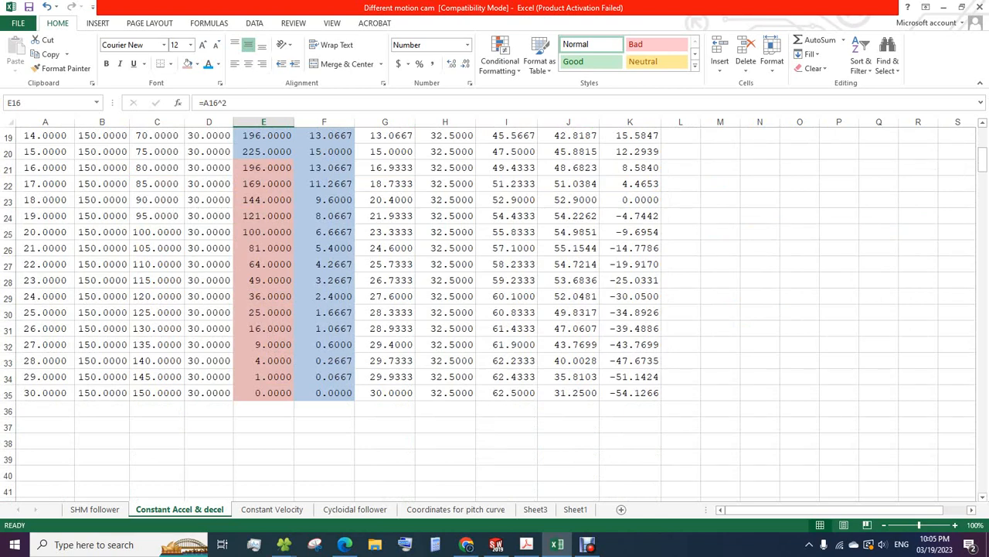
scroll(495, 309, "up", 6)
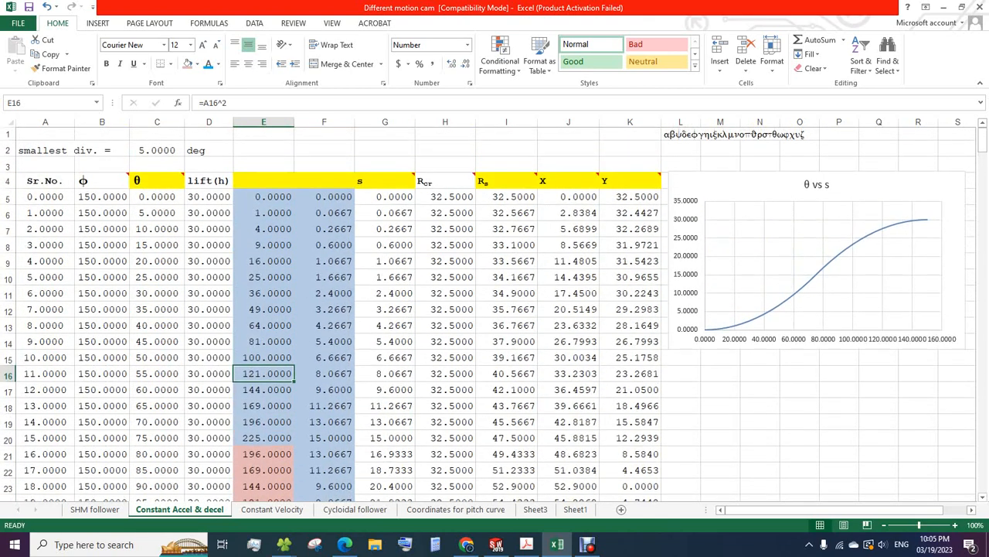
Check the displacement s formulas in the first and last table rows, G5 and G35.
left_click(385, 197)
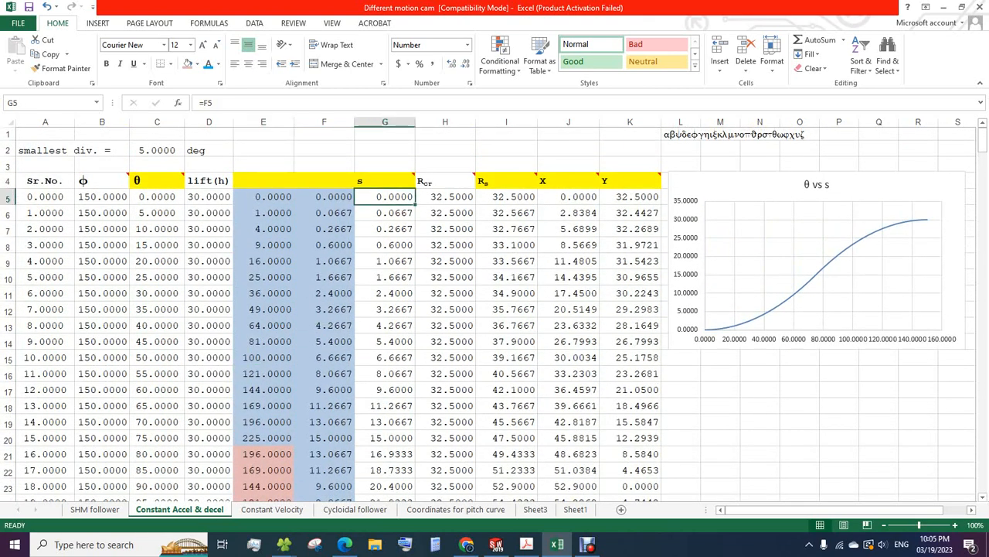
scroll(494, 309, "down", 1)
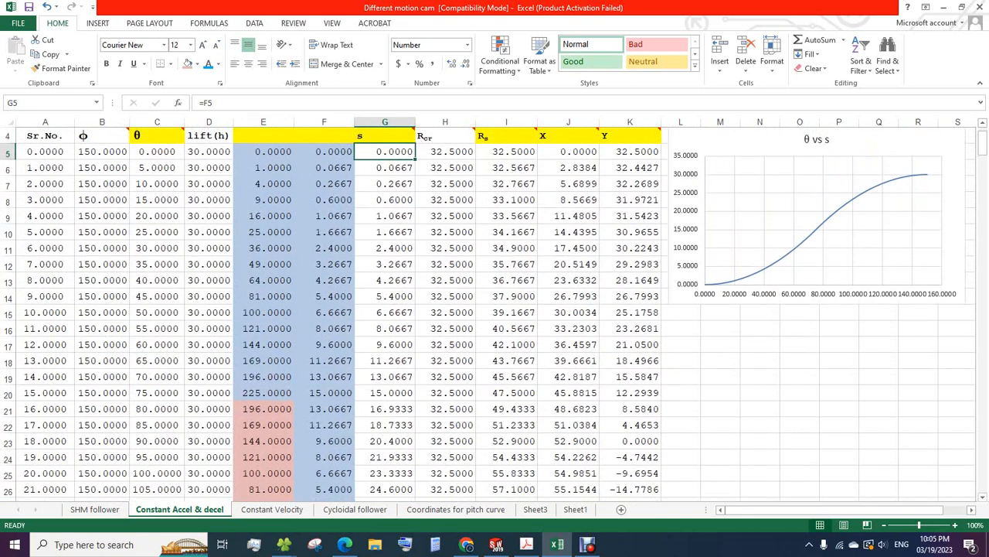
scroll(495, 310, "down", 4)
left_click(385, 441)
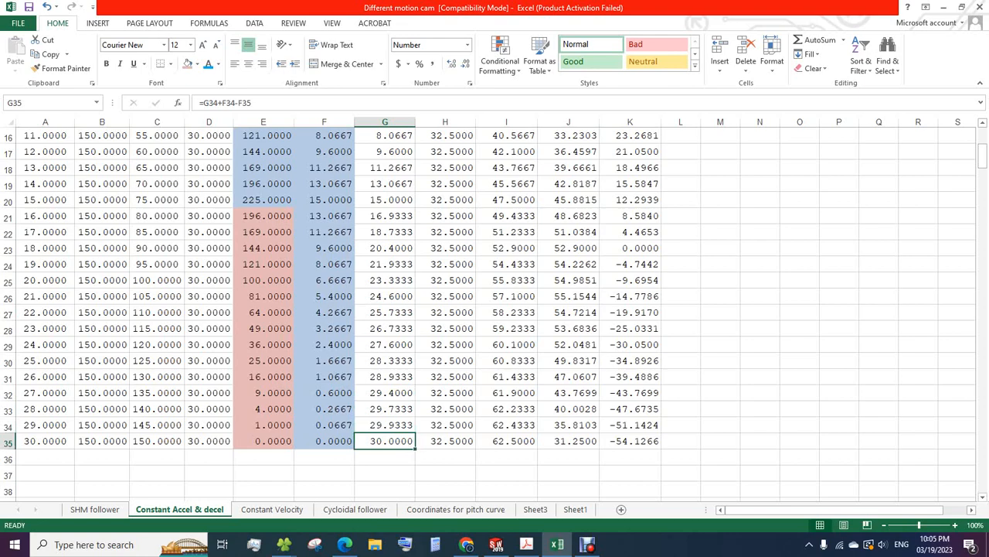
scroll(495, 309, "up", 5)
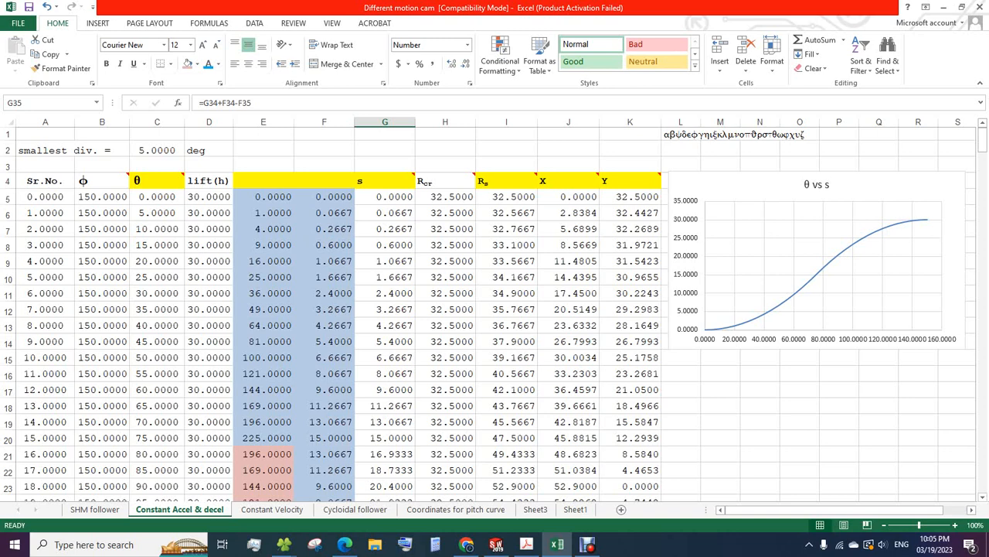
Copy the Rs values I5:I35 from Constant Accel & decel and paste them as values into Sheet1 starting at E2.
left_click(506, 197)
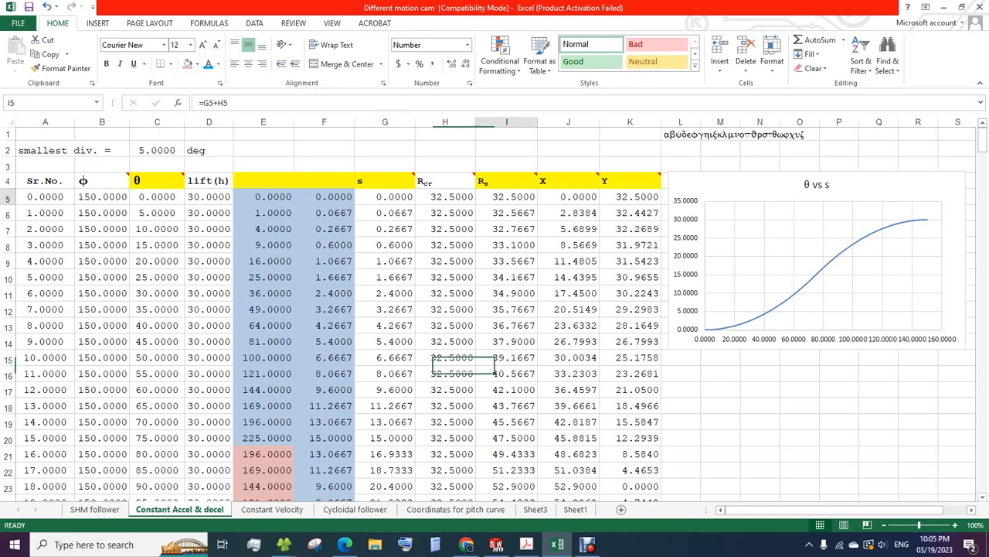
left_click_drag(506, 196, 539, 462)
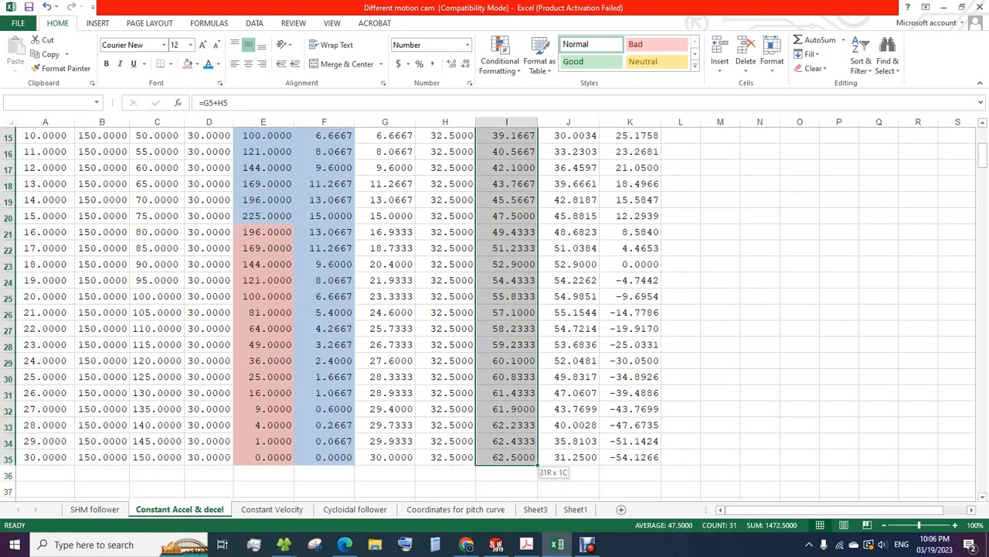
right_click(515, 173)
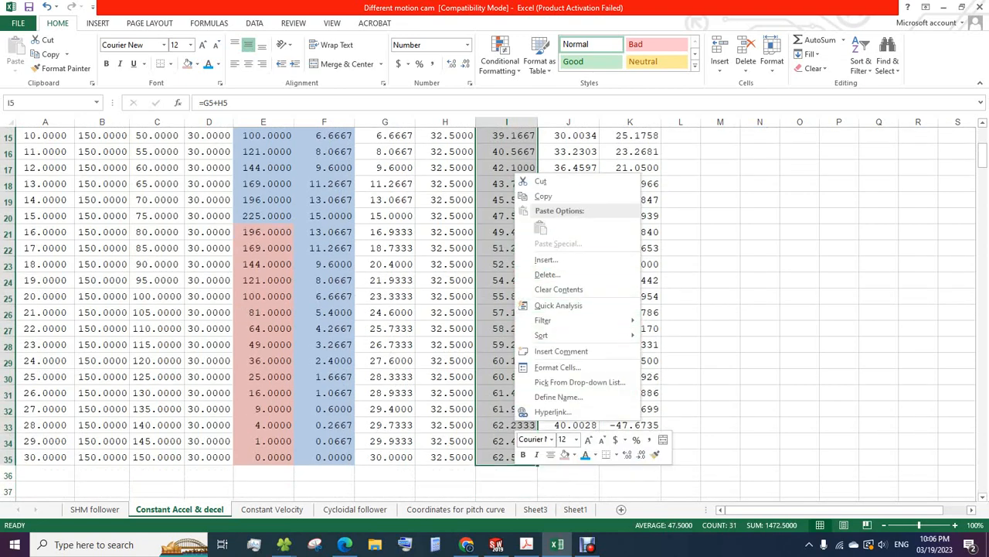
left_click(543, 196)
scroll(543, 196, "up", 5)
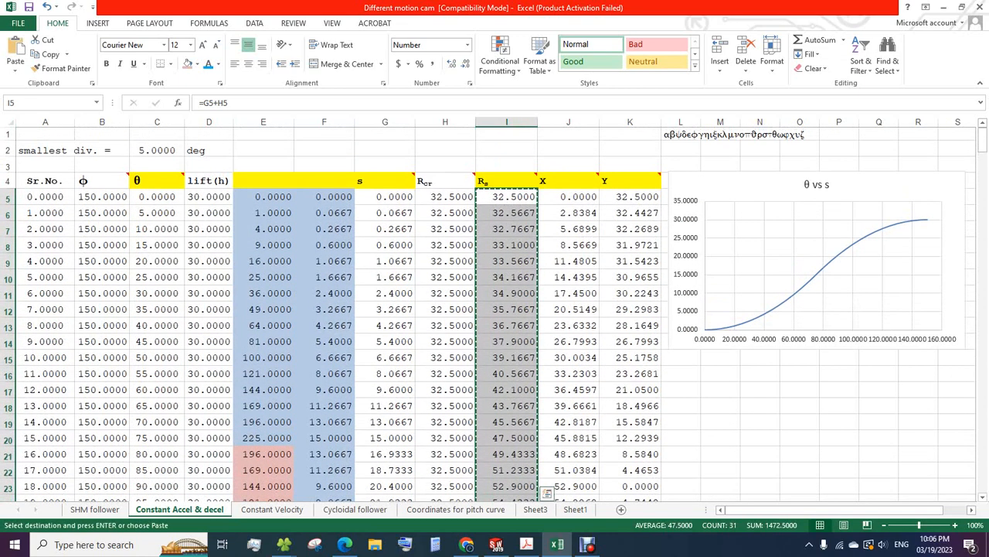
left_click(575, 509)
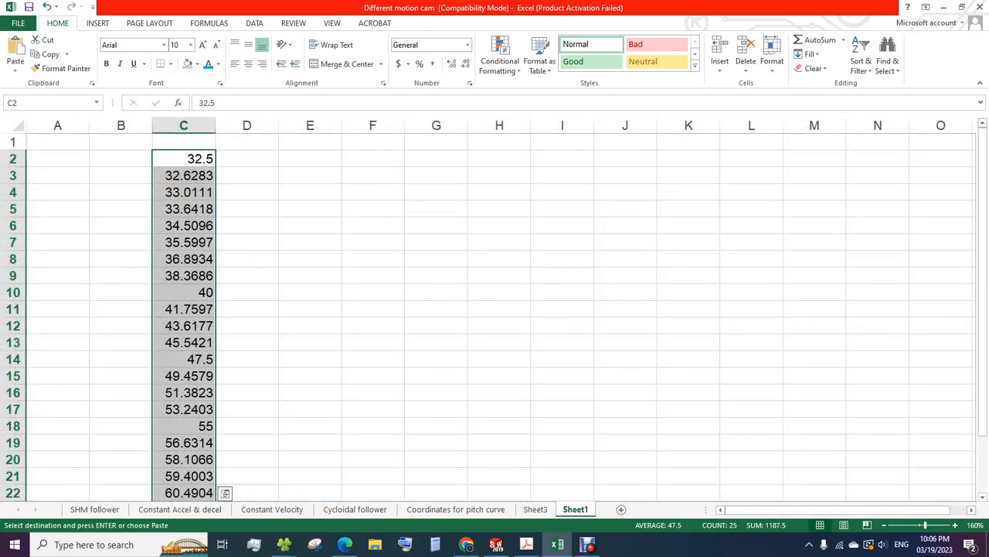
right_click(320, 155)
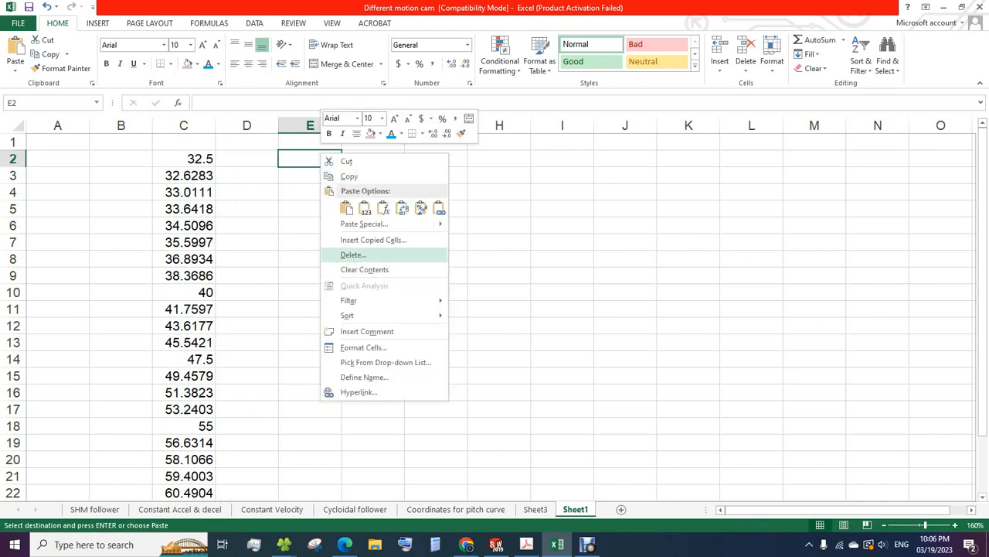
left_click(364, 208)
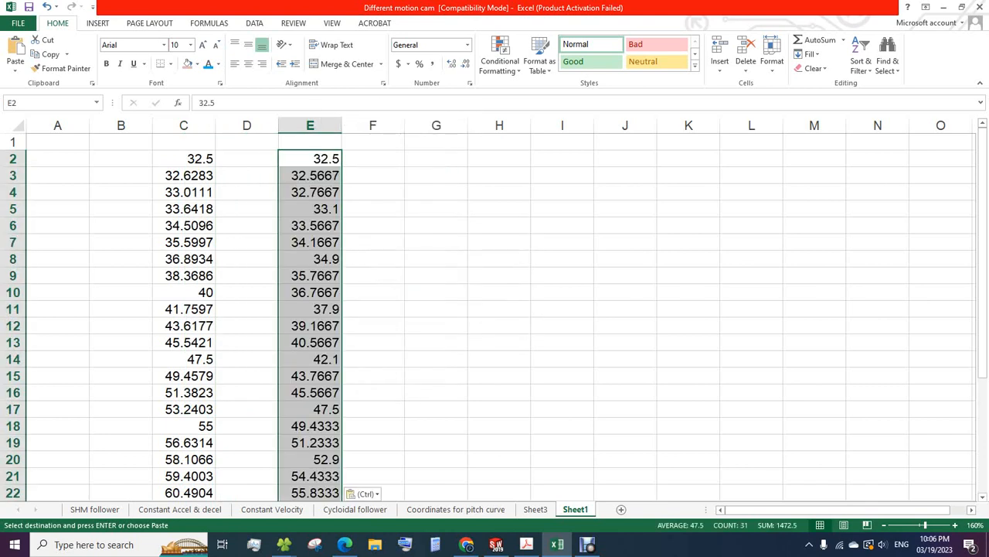
Delete column C with the SHM radius values from Sheet1.
left_click(247, 125)
right_click(183, 126)
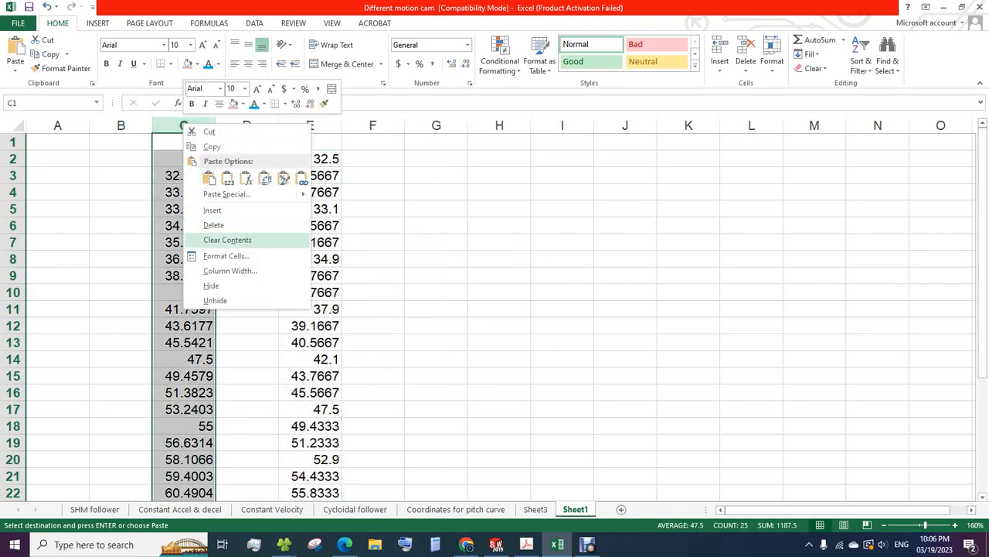
left_click(214, 224)
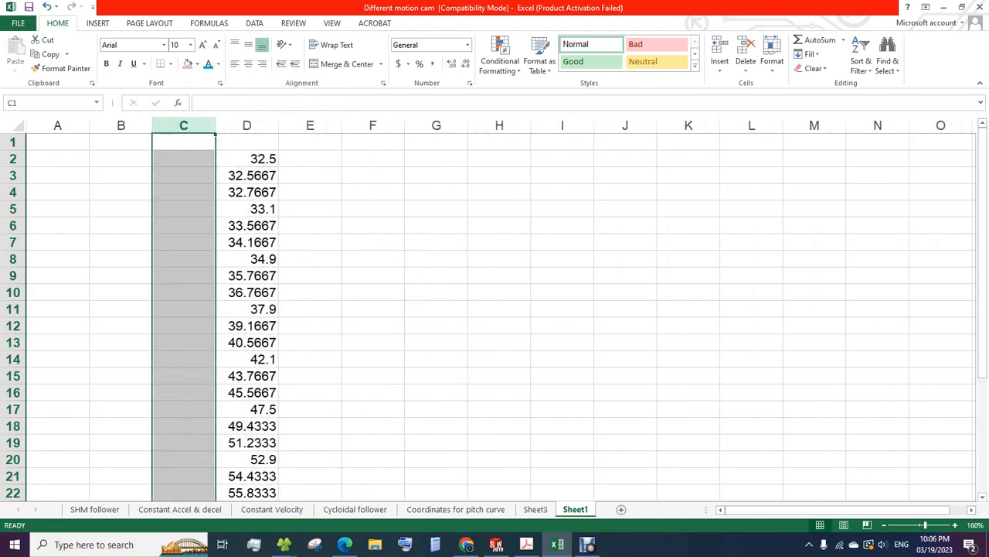
Number the radius values in column D by filling C2:C32 with the series 1 to 31.
left_click(183, 158)
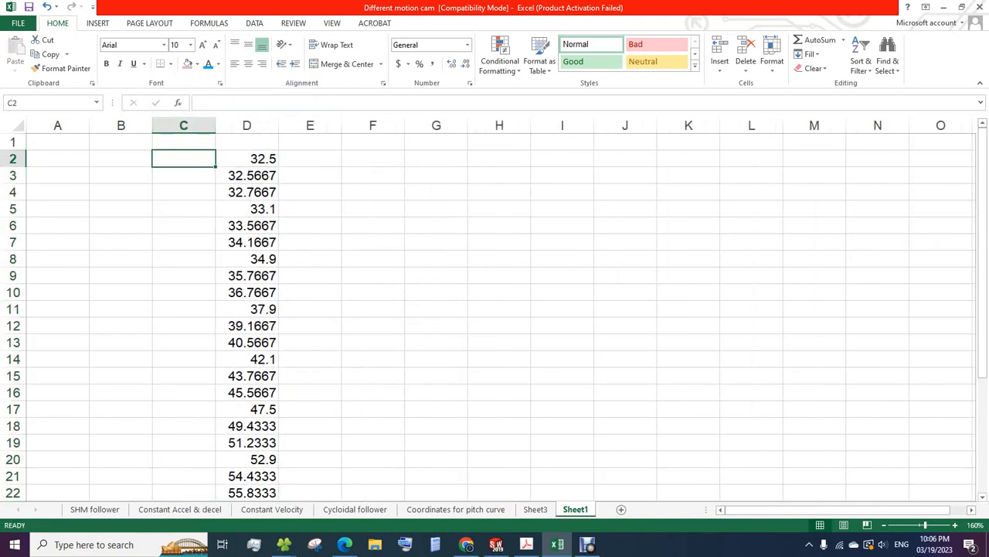
scroll(494, 317, "down", 6)
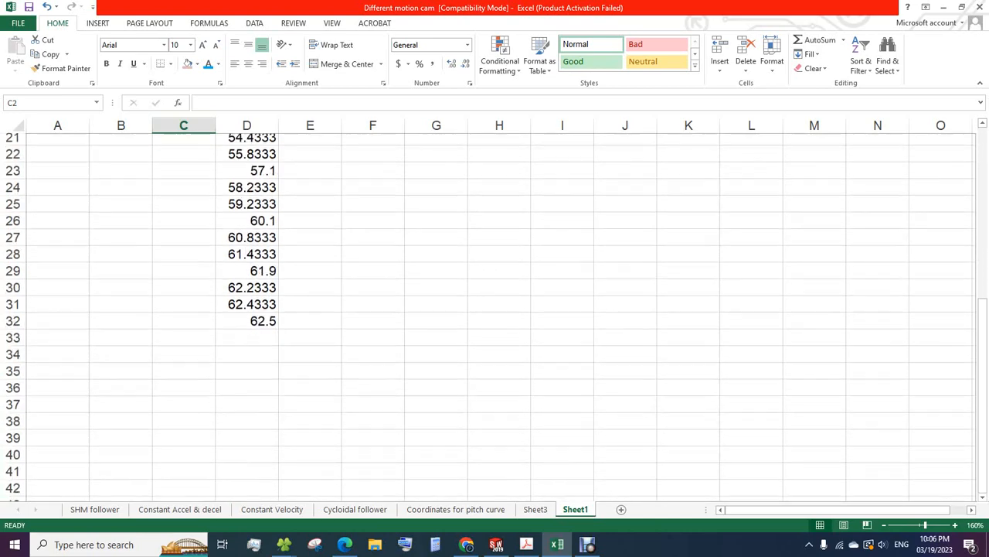
scroll(495, 317, "up", 6)
type("1")
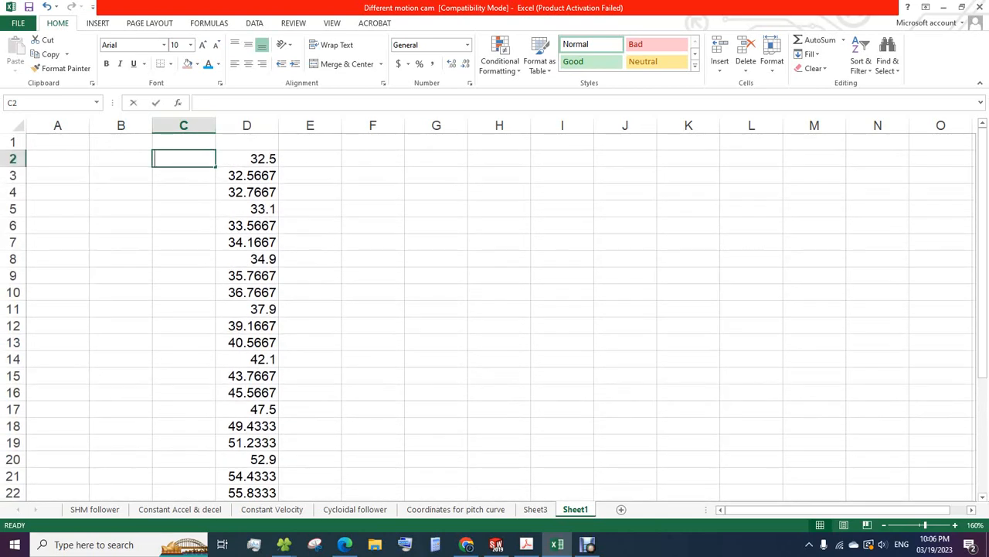
key("Return")
left_click(183, 159)
left_click_drag(249, 176, 249, 193)
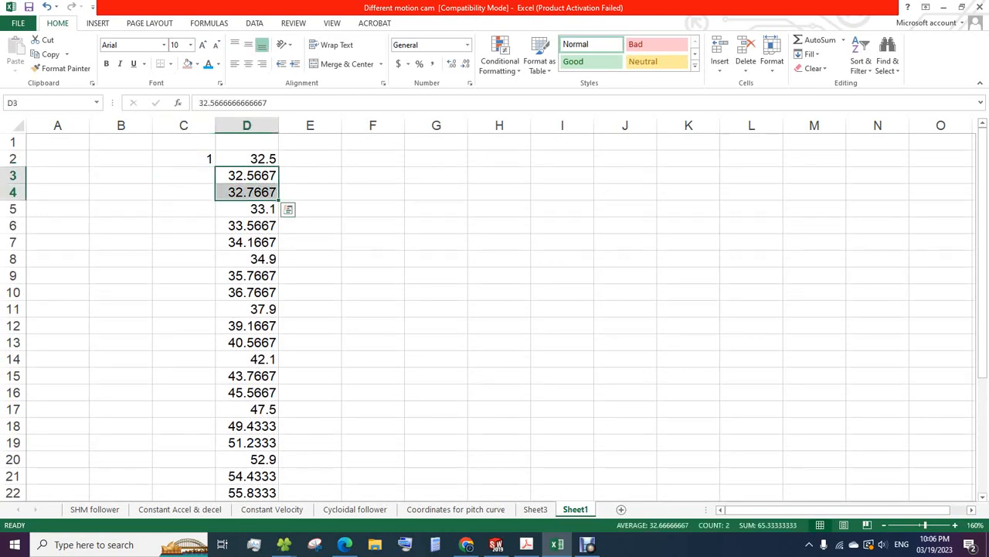
left_click(183, 159)
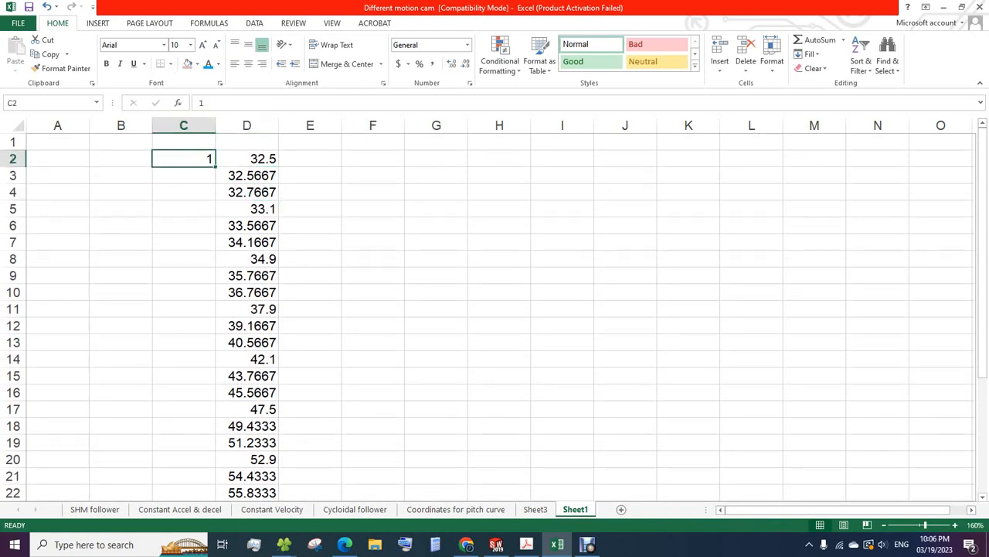
left_click_drag(215, 166, 222, 407)
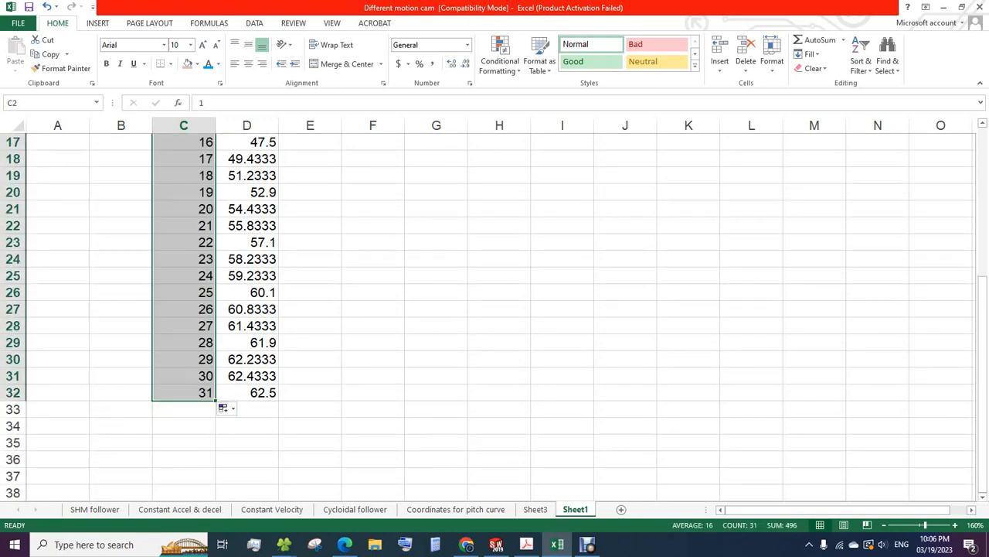
scroll(228, 409, "up", 5)
Sort the data in columns C and D by Column C values, from largest to smallest.
left_click(246, 259)
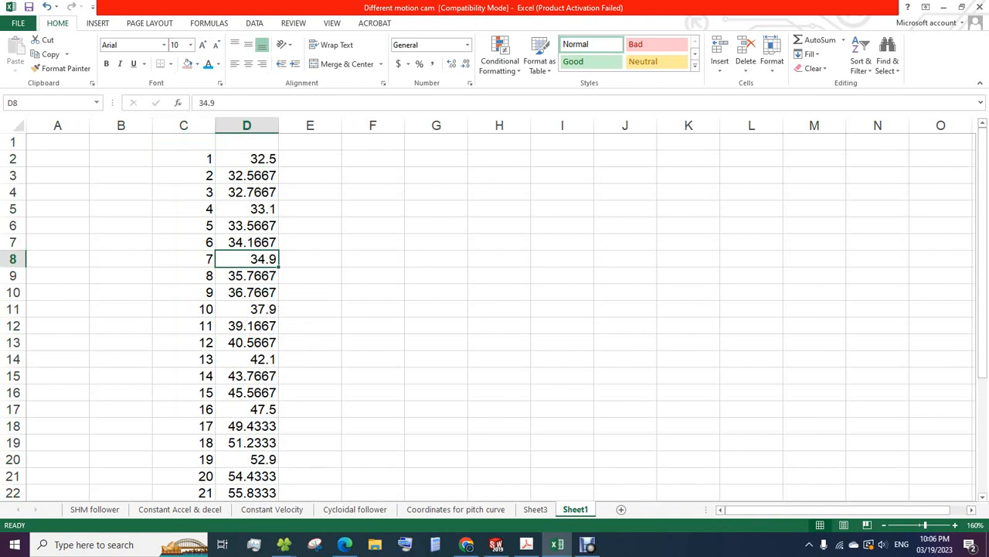
left_click_drag(184, 125, 247, 125)
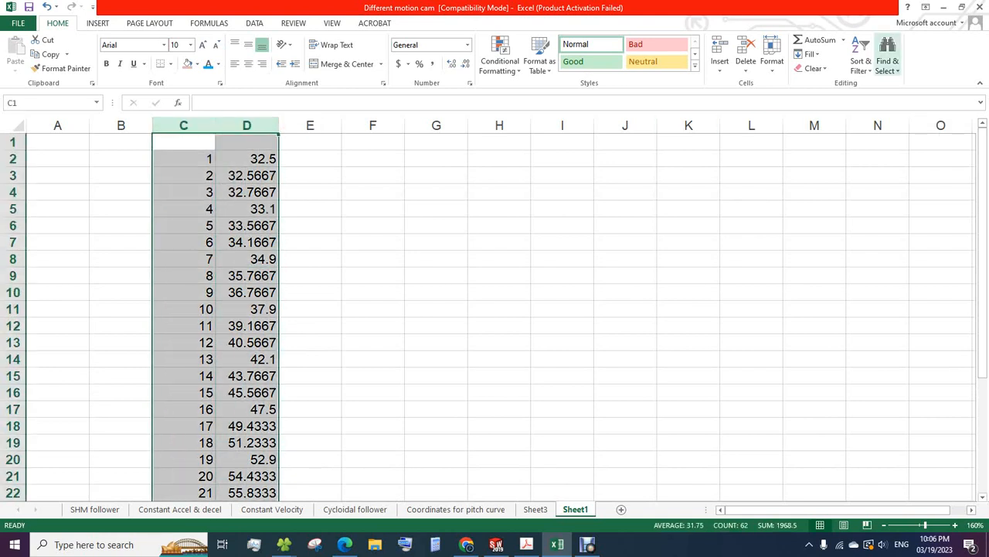
left_click(861, 61)
left_click(877, 113)
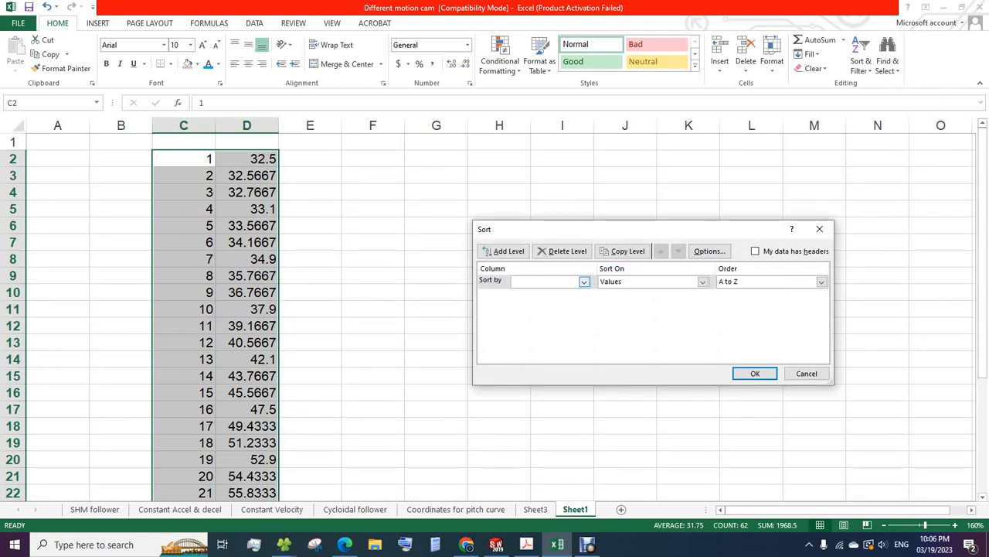
left_click(584, 283)
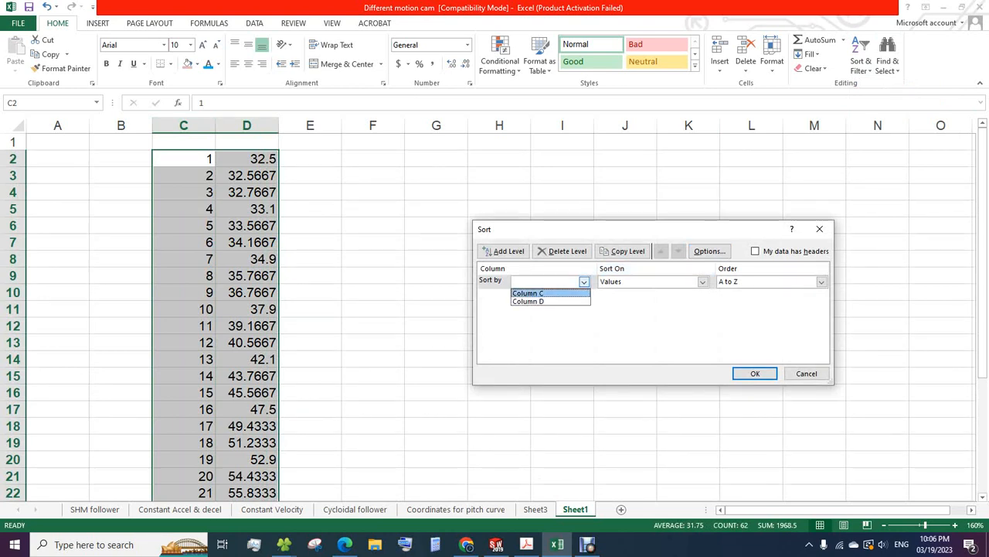
left_click(528, 293)
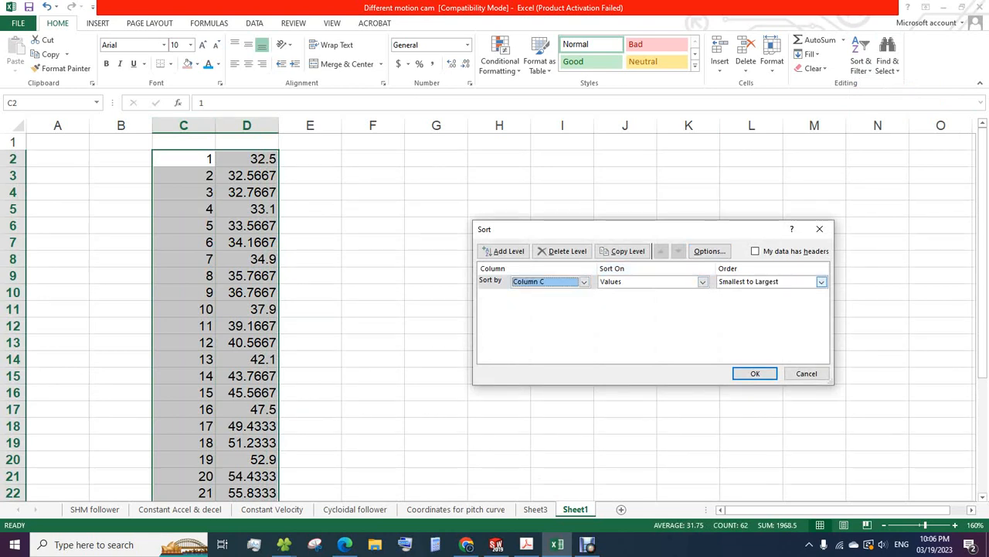
left_click(822, 282)
left_click(757, 302)
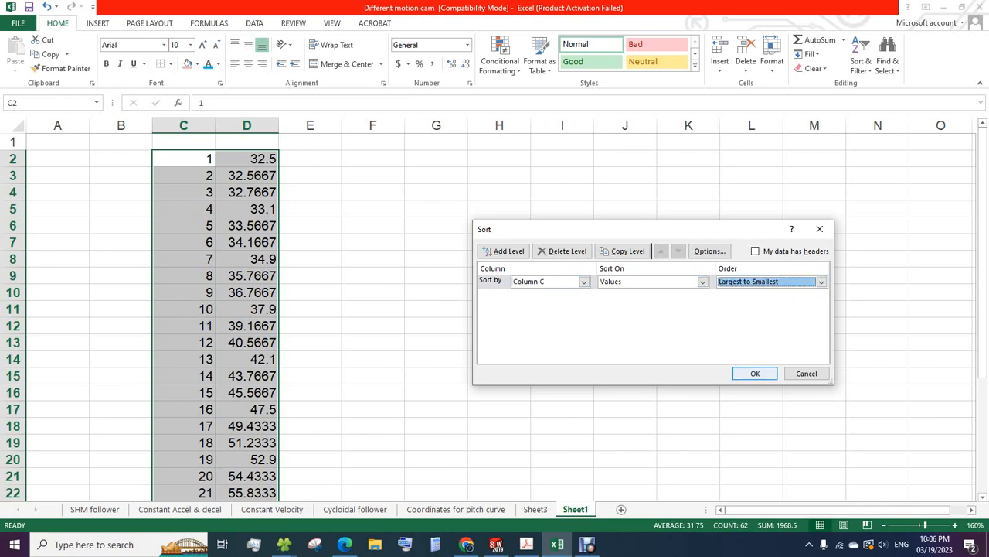
key("Return")
left_click(310, 242)
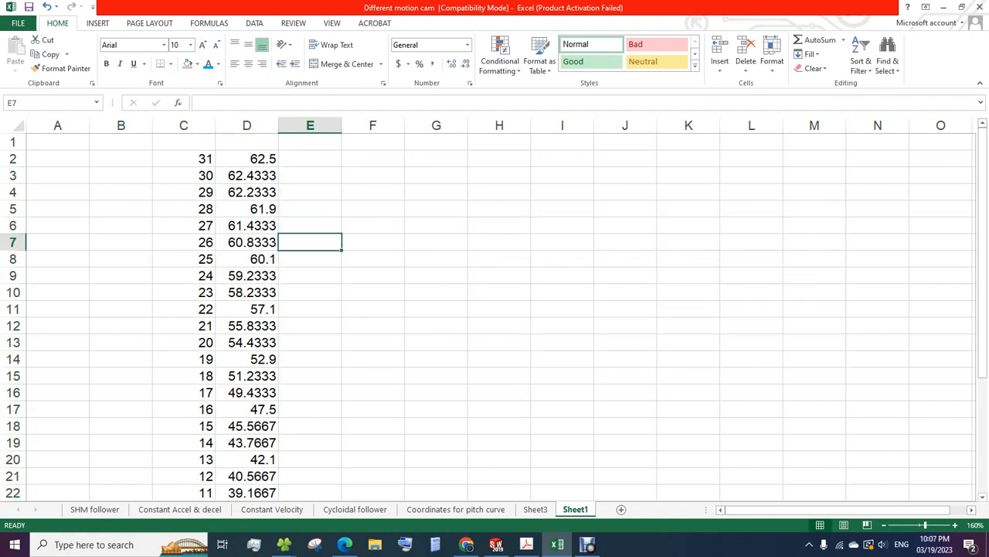
Compare the first sorted radius in Sheet1's D2 with the 150° dwell radius in B32 of Coordinates for pitch curve.
left_click(247, 158)
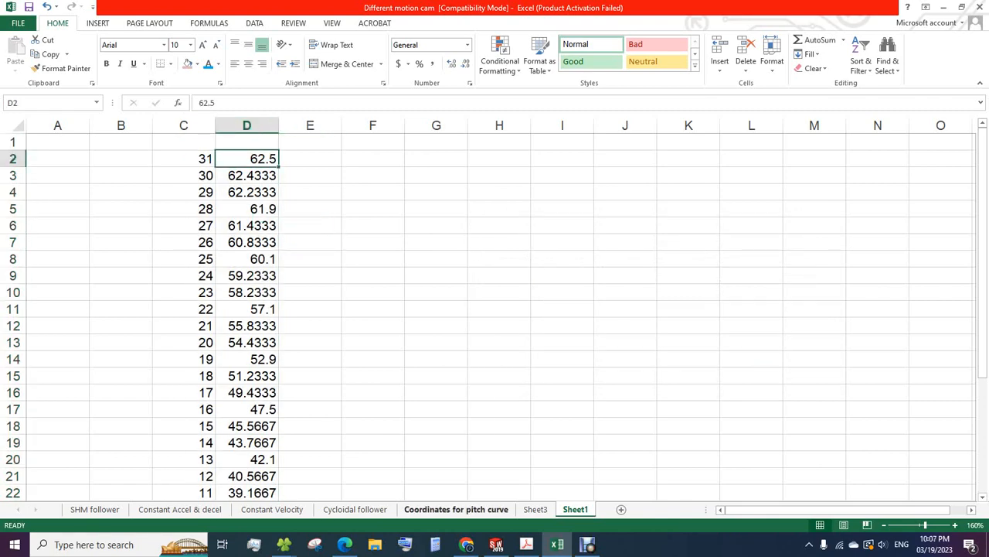
left_click(456, 509)
left_click(55, 249)
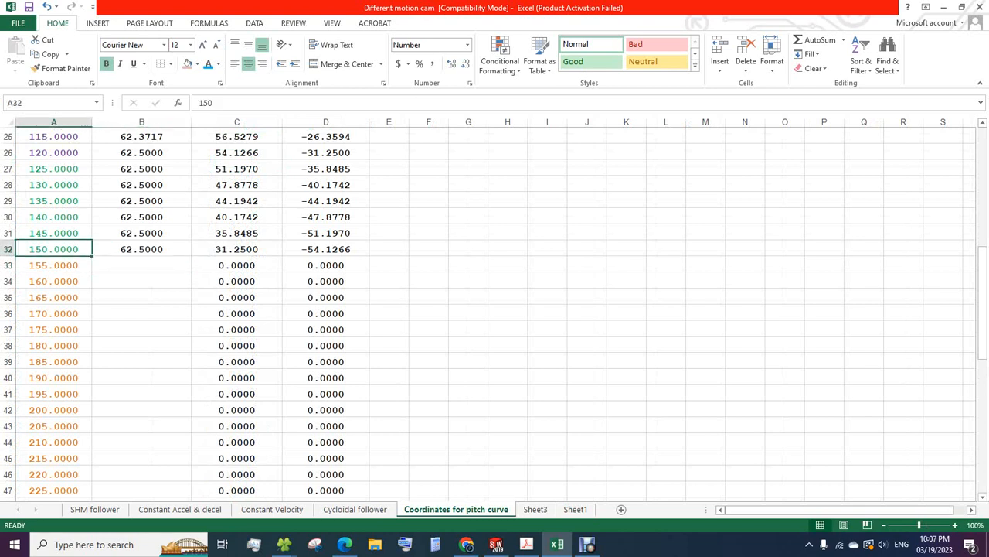
left_click(141, 249)
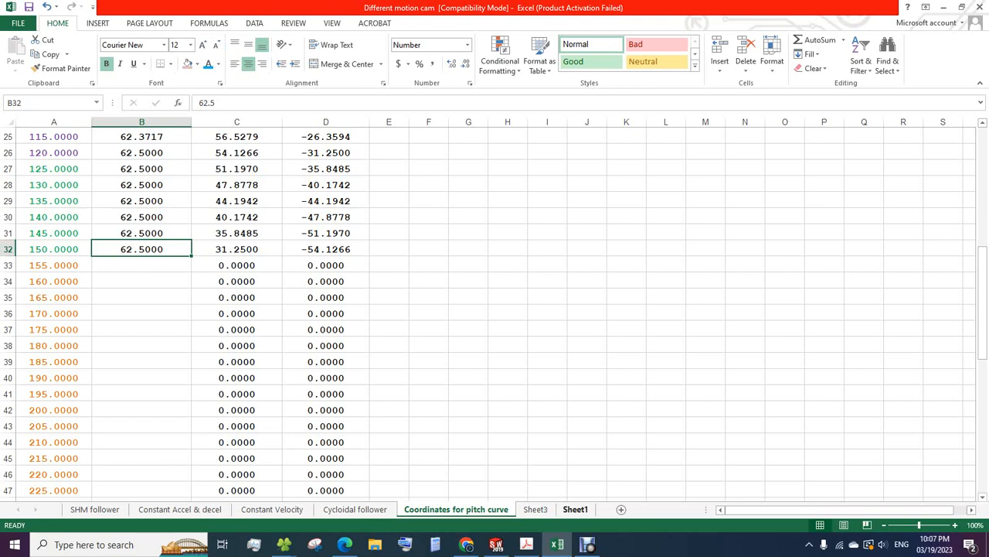
Copy the descending radii D3:D32 from Sheet1 and paste them as values into Coordinates for pitch curve, starting at B33.
left_click(576, 510)
left_click(248, 176)
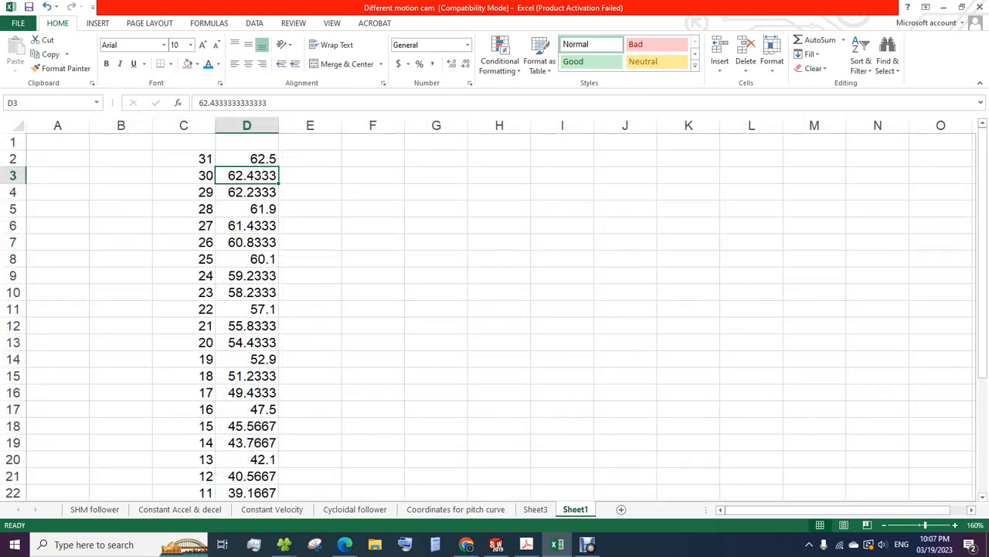
left_click_drag(248, 176, 280, 473)
key("ctrl+c")
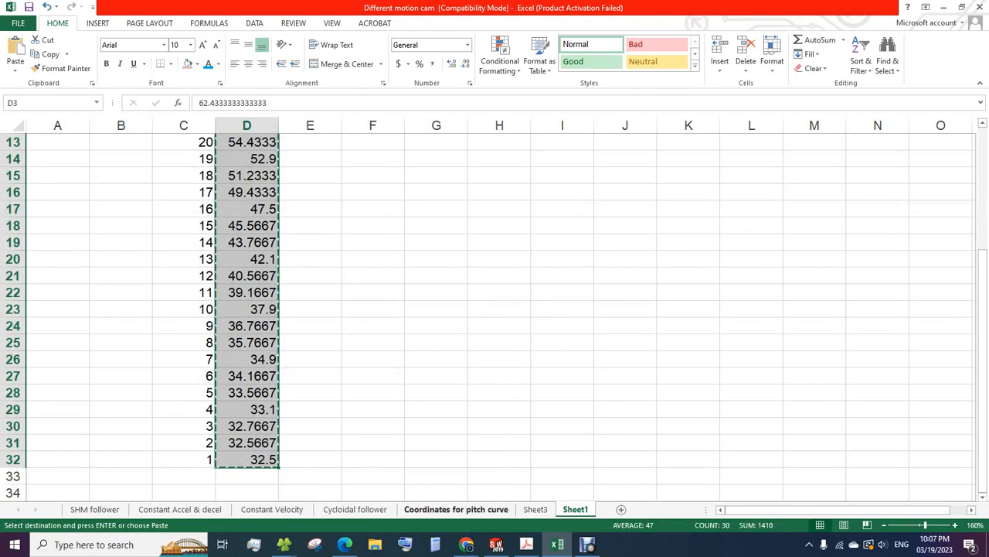
key("ctrl+Page_Up")
key("ctrl+Page_Up")
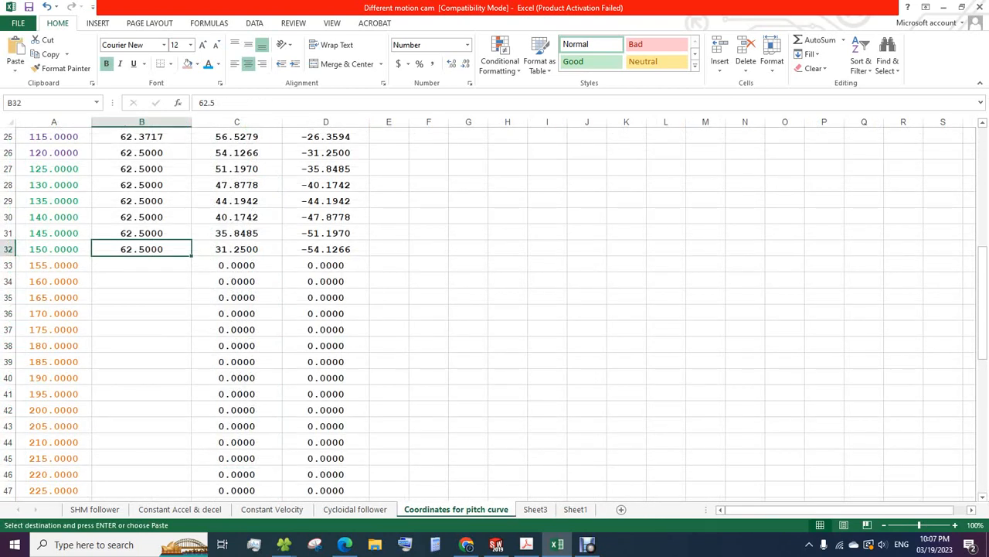
left_click(141, 265)
right_click(143, 265)
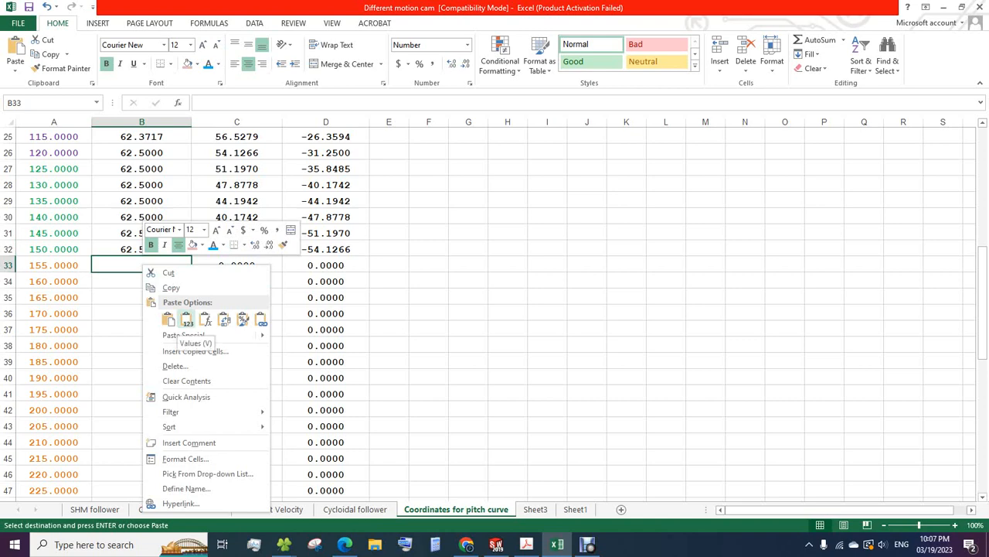
left_click(186, 321)
scroll(494, 309, "down", 7)
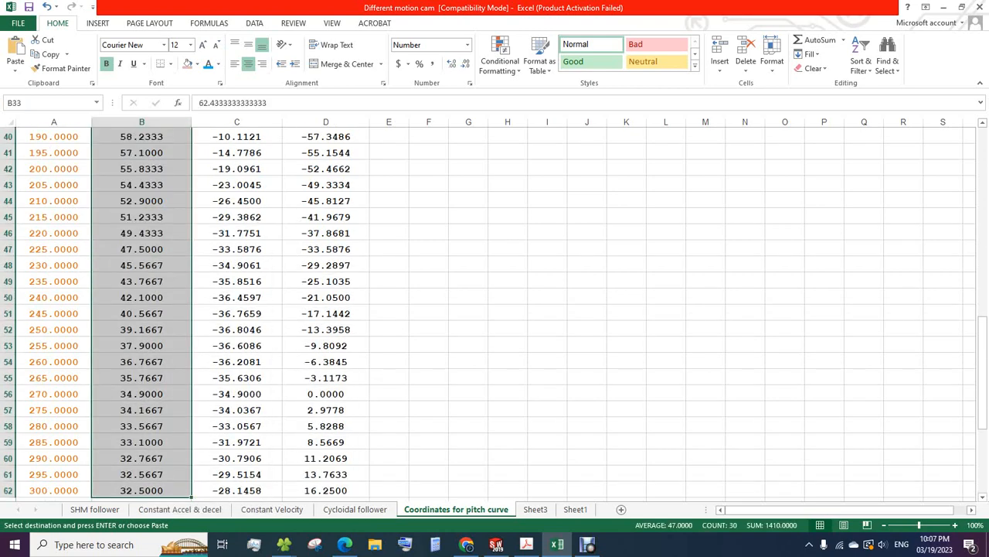
left_click(142, 410)
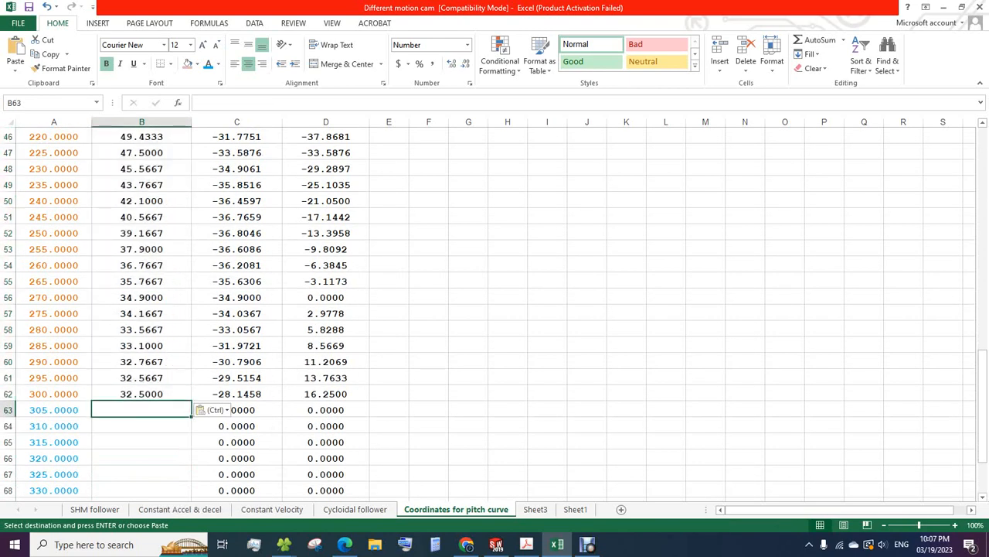
left_click(141, 394)
key("Escape")
Review the descent radii from the 150° row in A32 through the 300° row.
scroll(494, 309, "up", 6)
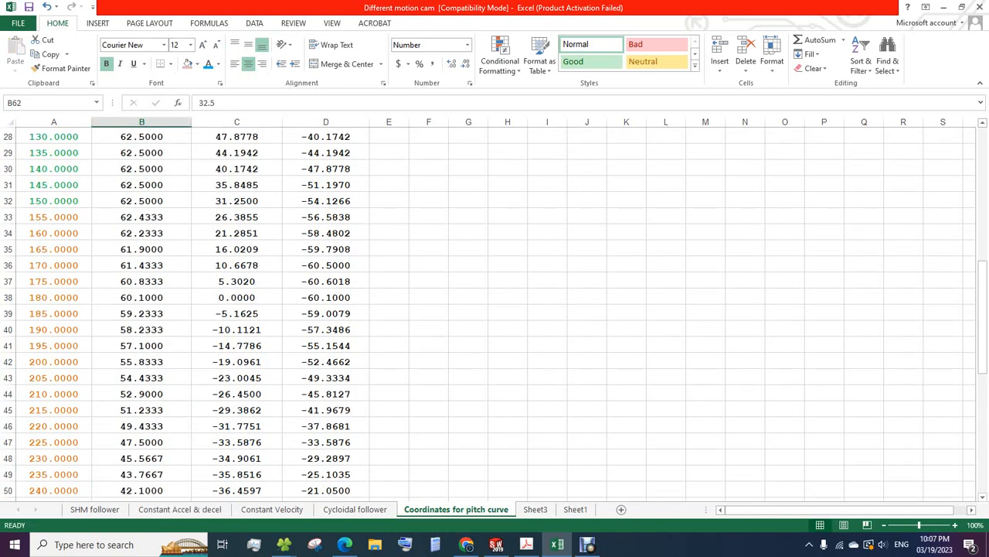
left_click(53, 201)
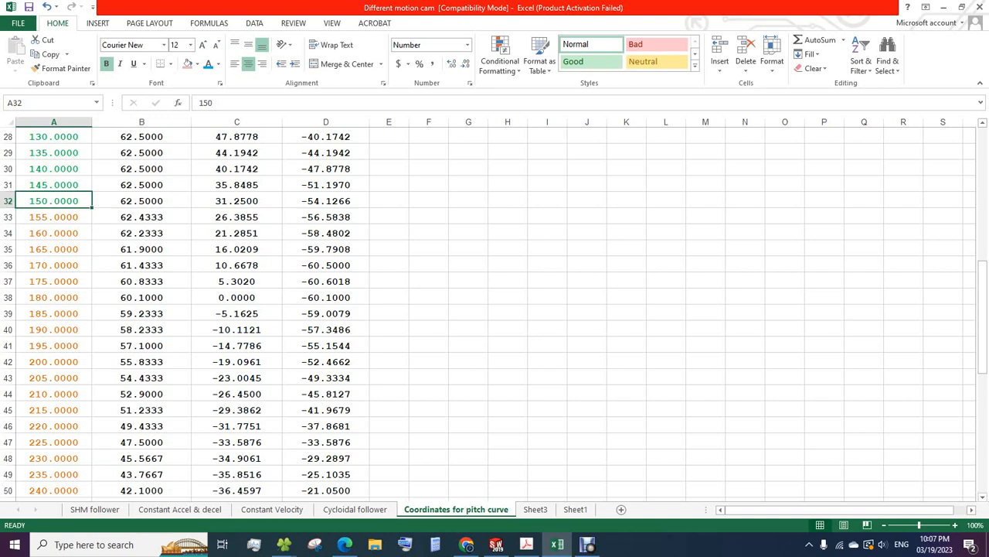
scroll(495, 310, "down", 7)
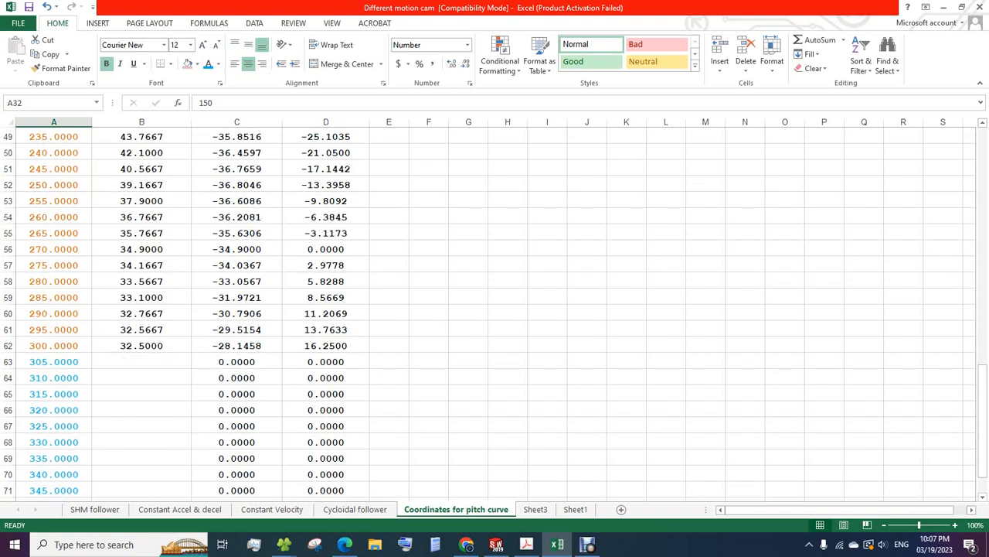
Consult Example 7.4's final dwell in the PDF and fill the 32.5 radius from B62 down to the 360° row, B74.
left_click(142, 361)
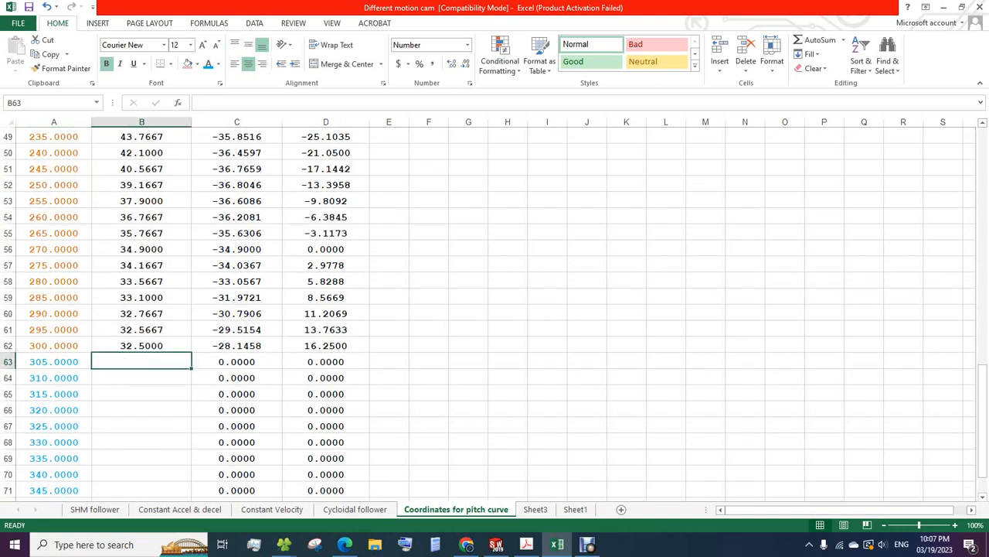
scroll(495, 309, "down", 1)
left_click(526, 544)
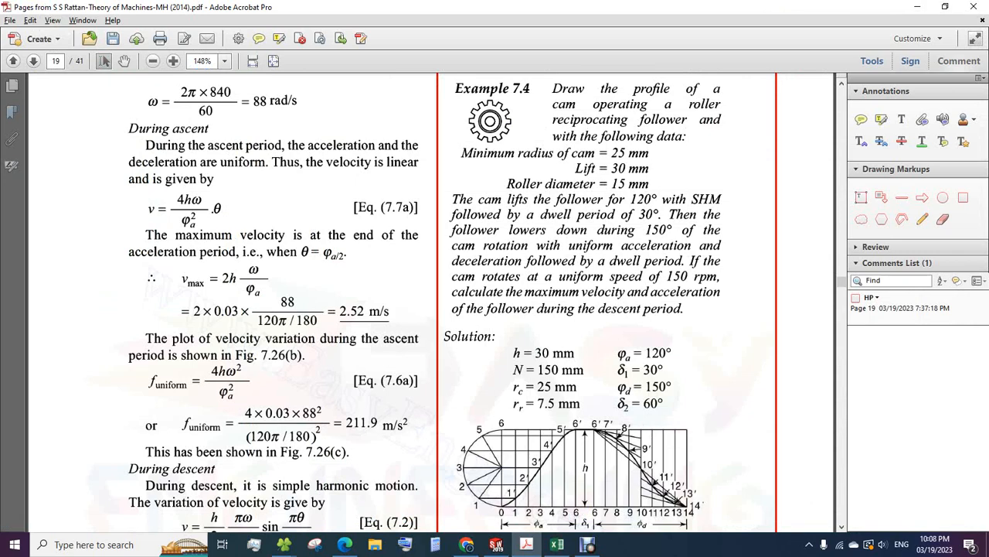
left_click(918, 7)
left_click(142, 297)
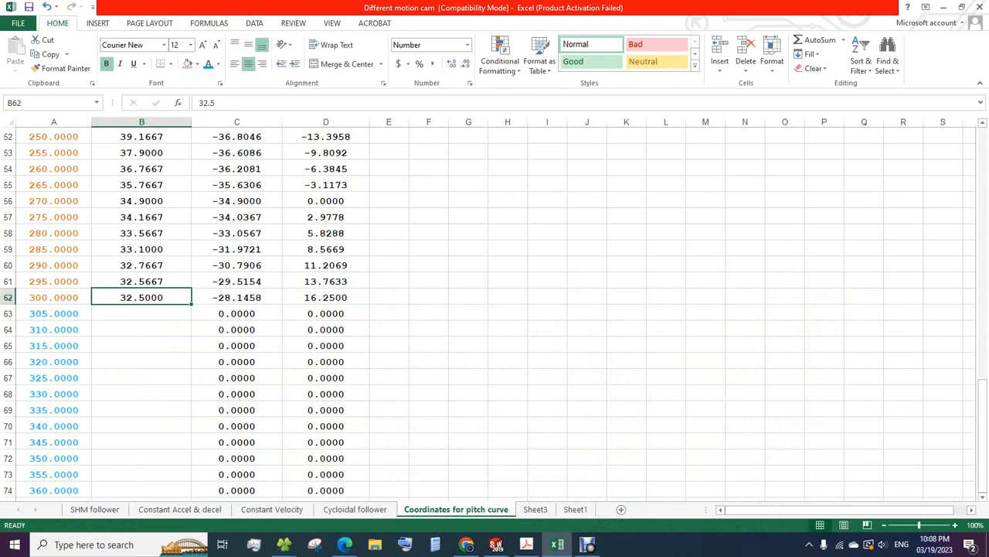
left_click_drag(191, 304, 192, 493)
left_click(141, 457)
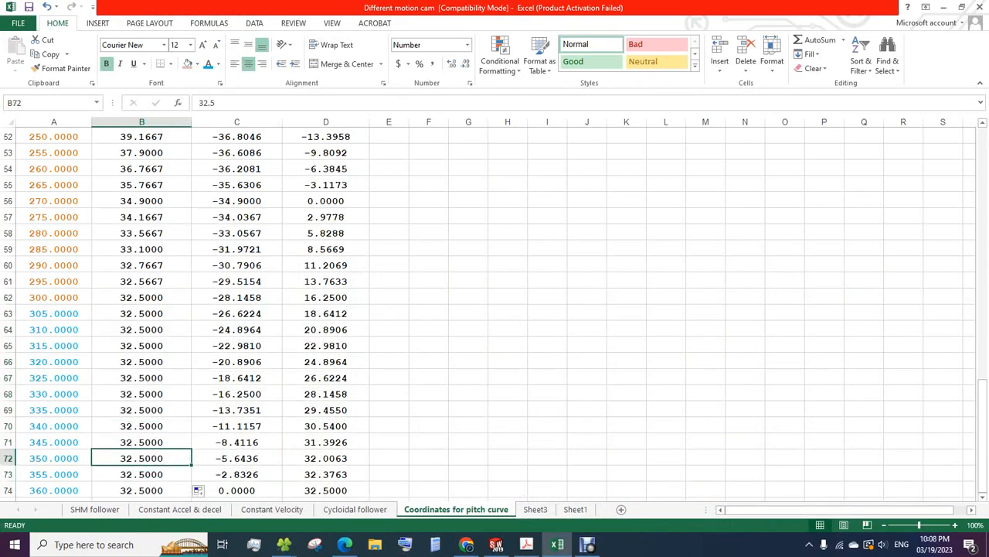
Review the pitch curve chart, copy the X and Y coordinates C2:D74, and minimize the workbook window.
scroll(495, 309, "up", 17)
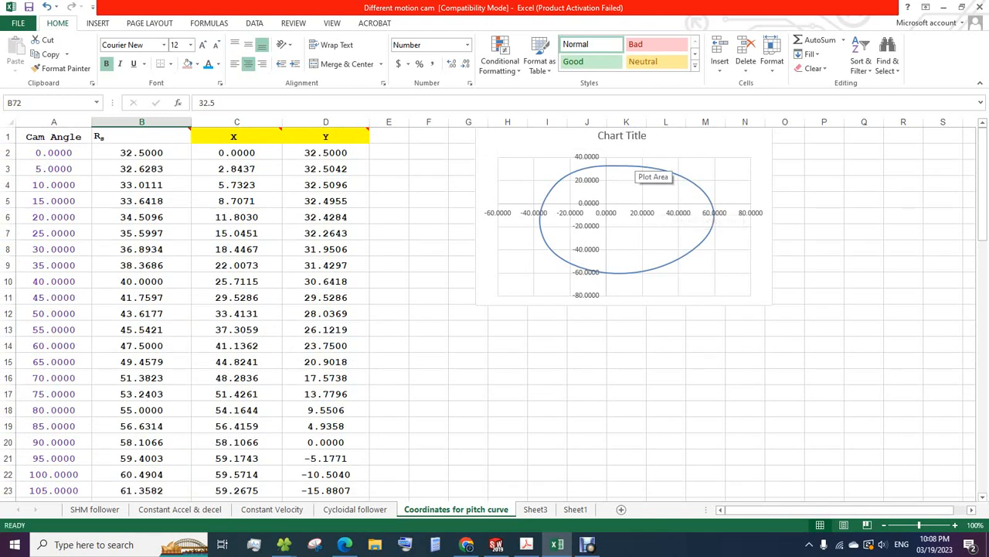
left_click_drag(236, 153, 369, 487)
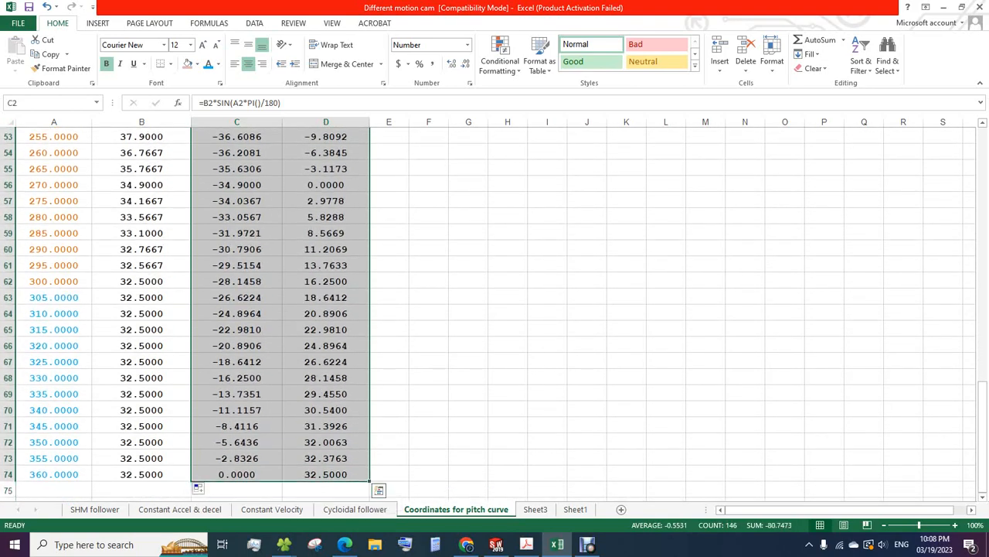
key("ctrl+c")
scroll(241, 168, "up", 17)
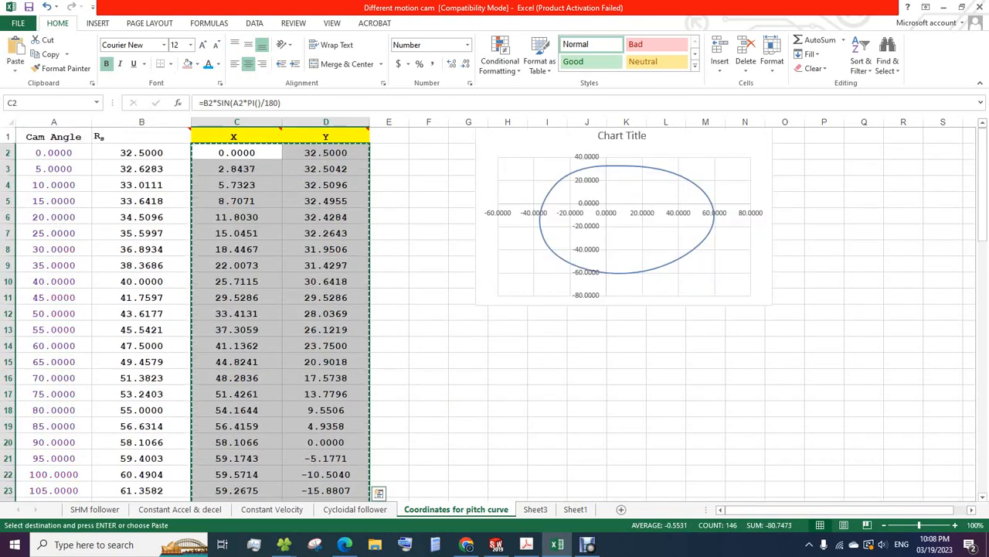
left_click(944, 7)
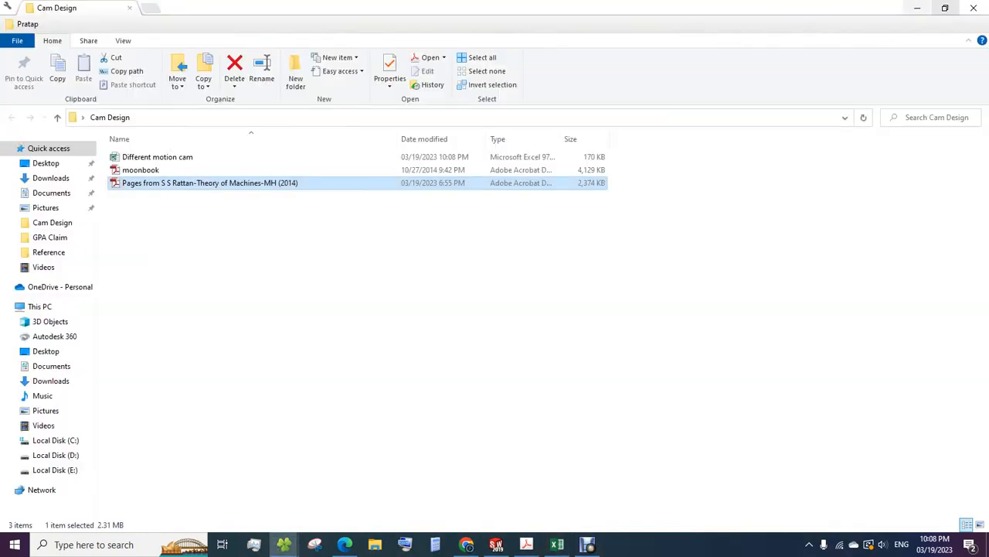
Create a new text document on the desktop, keep its default name, and open it in Notepad.
left_click(917, 7)
right_click(528, 237)
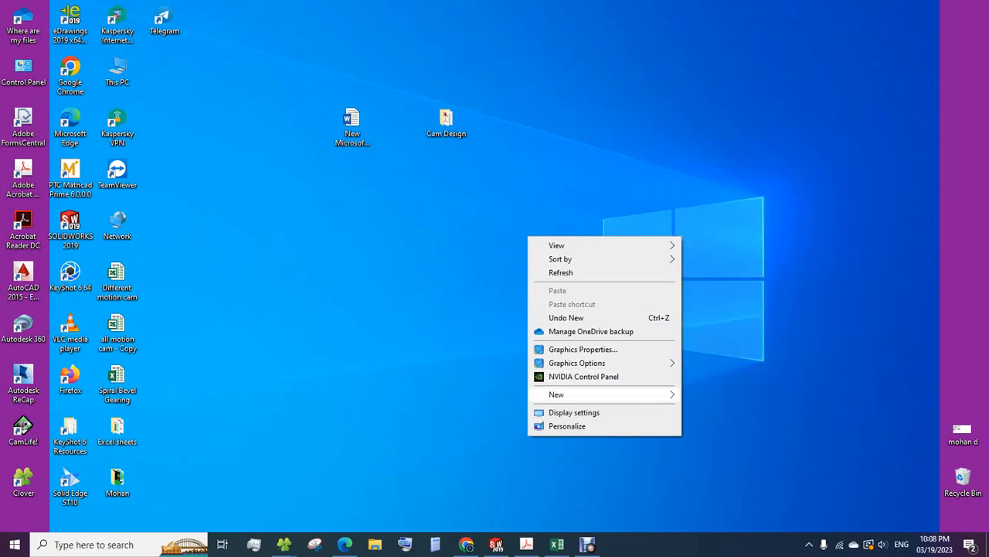
mouse_move(603, 394)
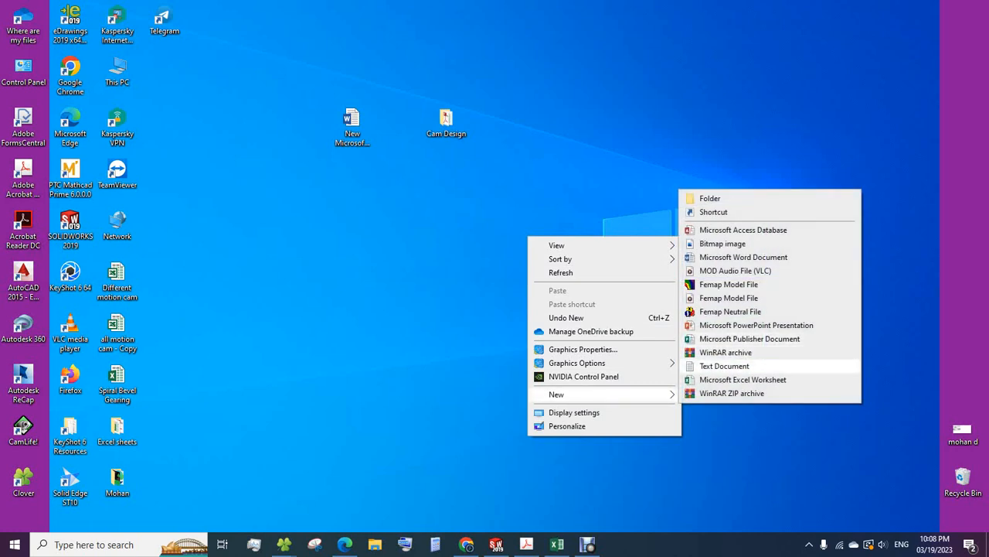
left_click(724, 366)
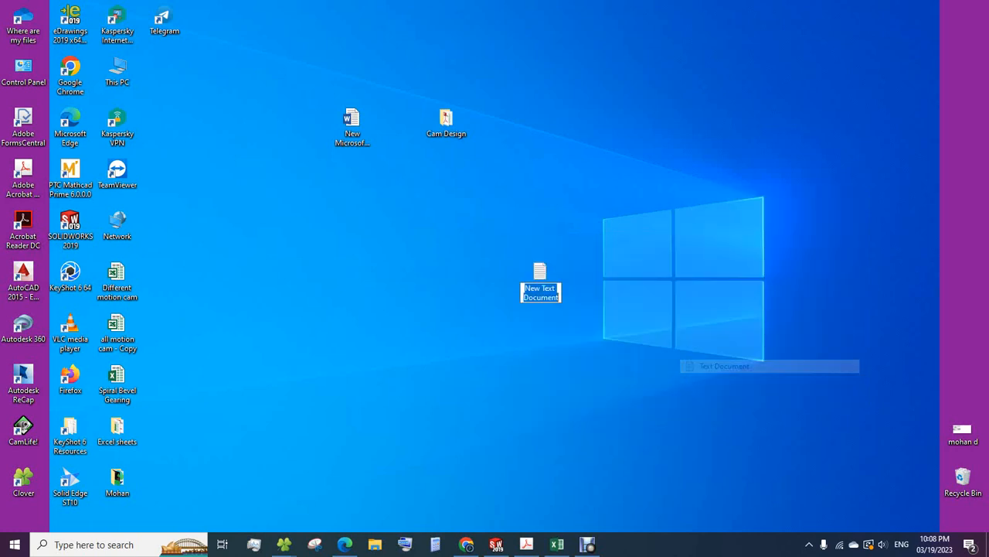
left_click(540, 297)
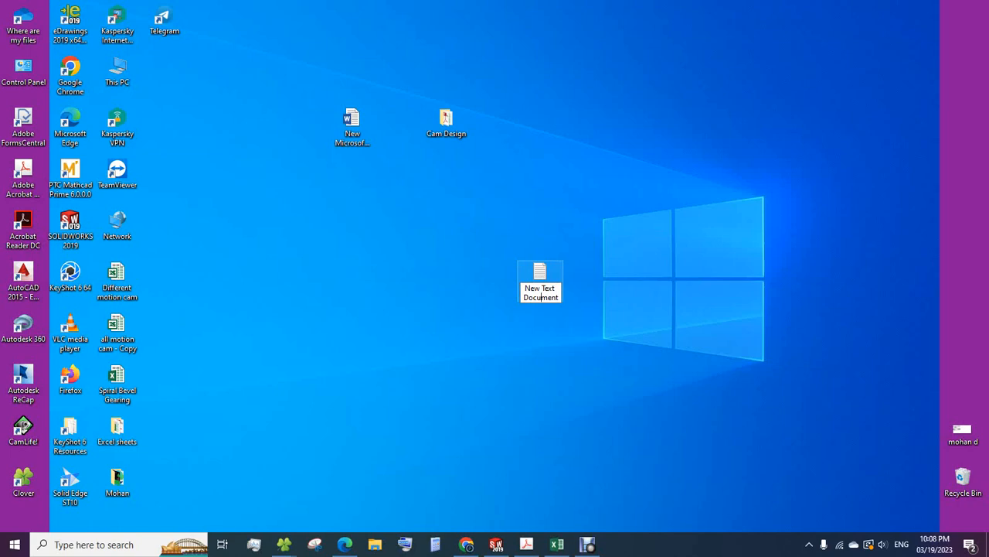
key("Return")
key("Return")
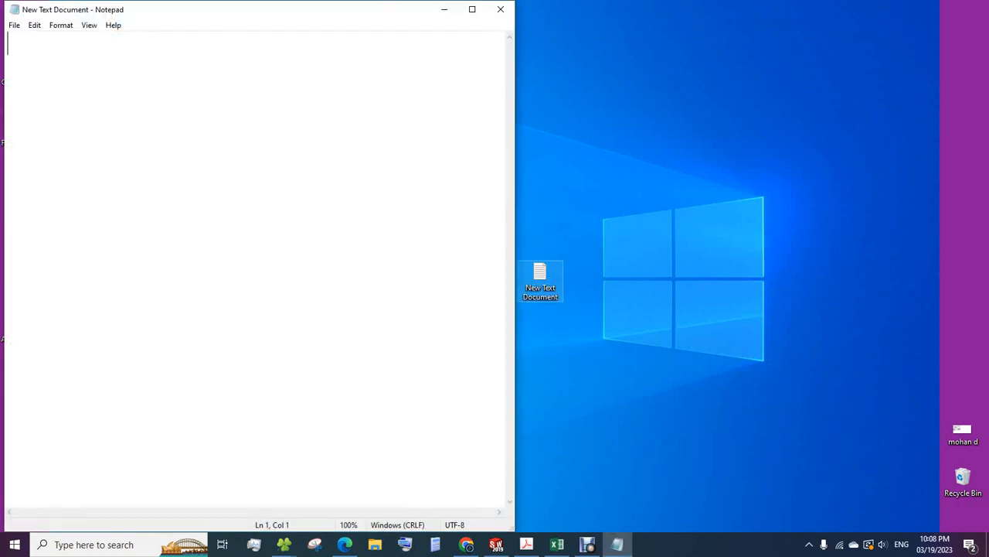
Paste the copied X and Y coordinates into the text document, review them, and close it without saving.
right_click(132, 83)
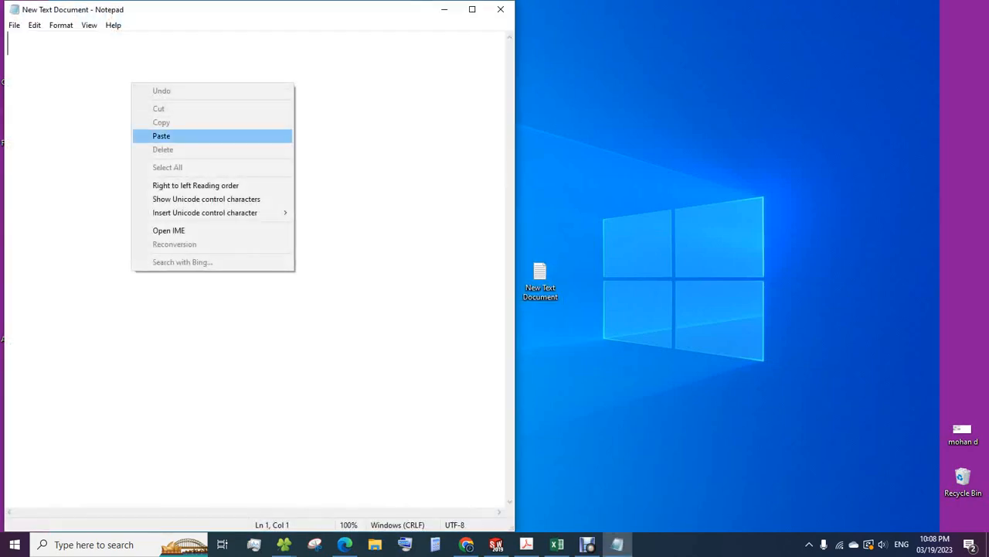
left_click(161, 136)
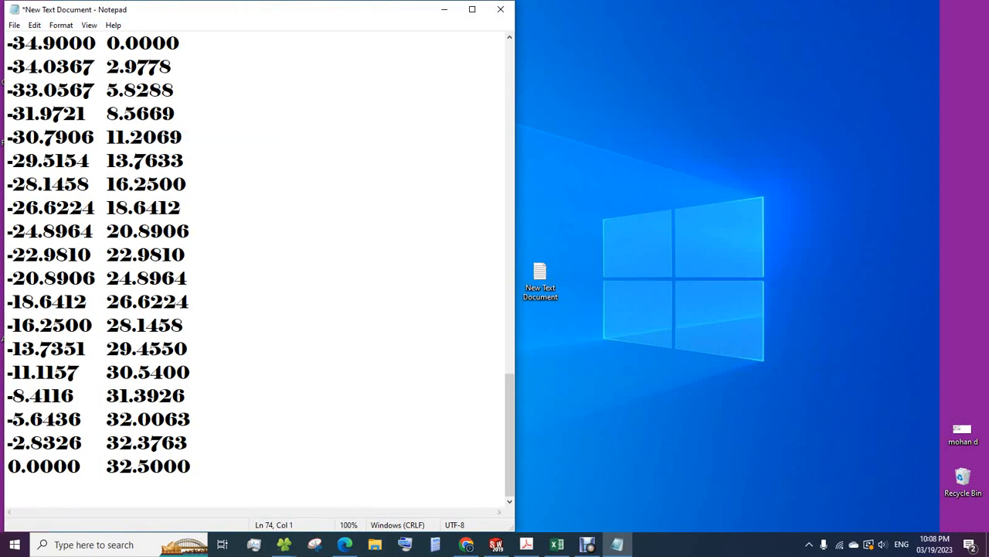
key("alt")
scroll(255, 262, "up", 20)
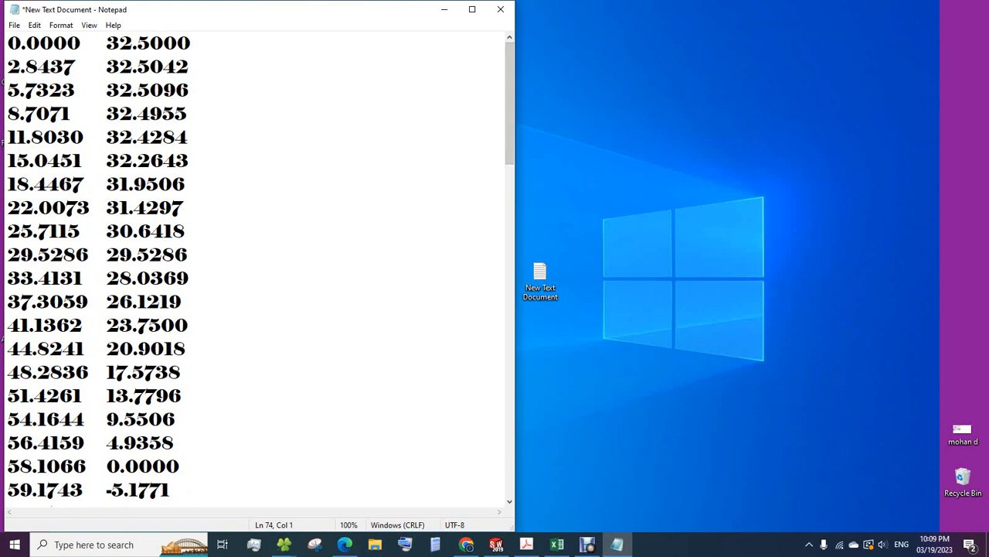
left_click(501, 10)
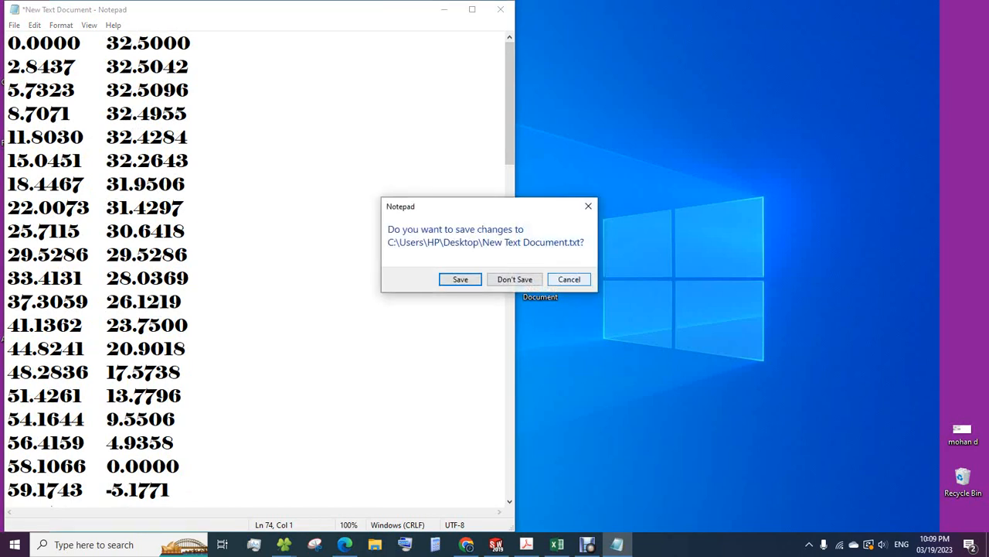
left_click(569, 279)
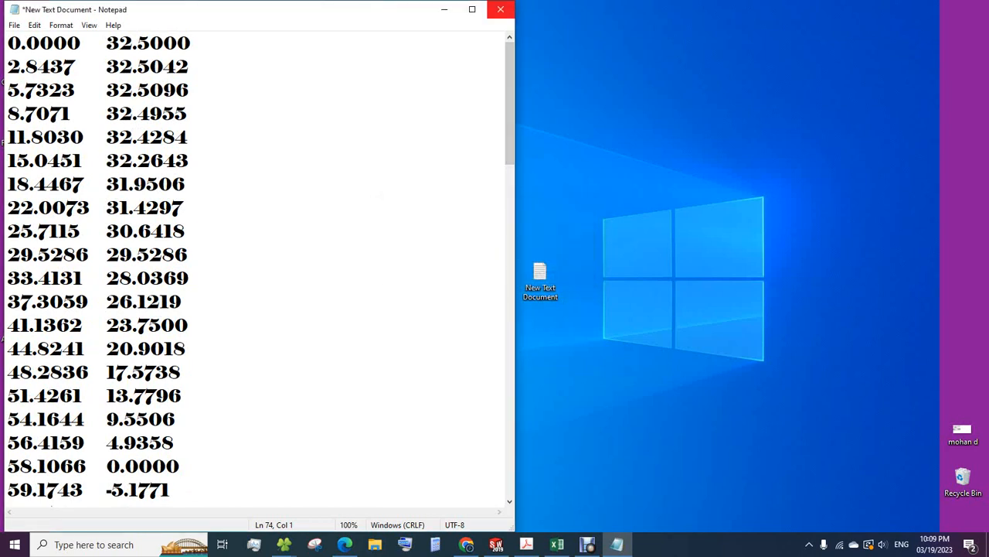
left_click(501, 9)
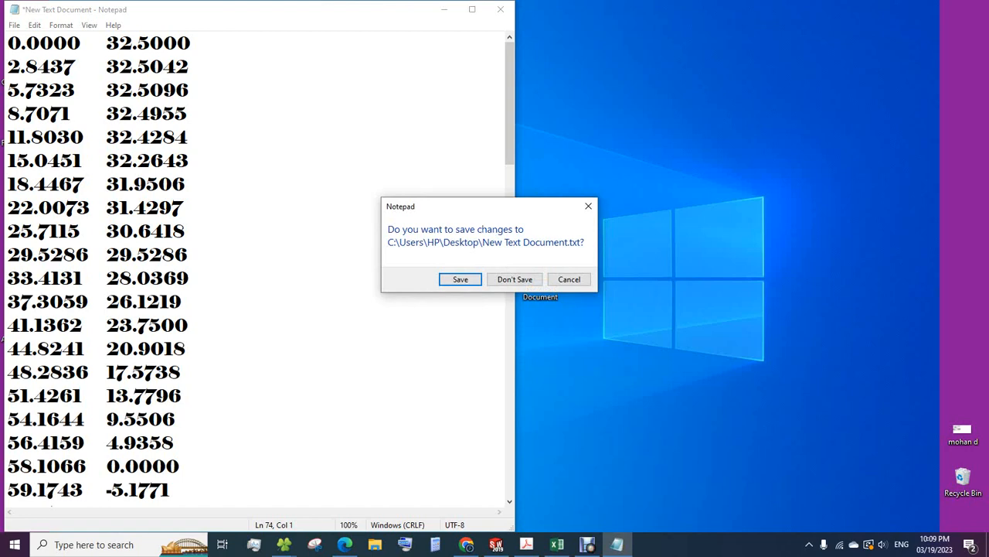
left_click(515, 279)
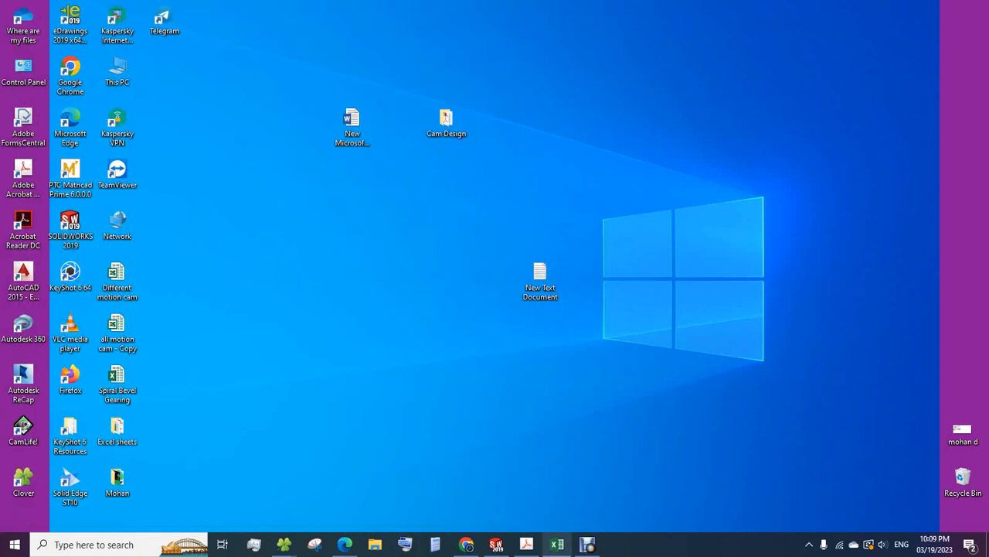
Return to the Different motion cam workbook in Excel, add a new sheet, and paste the copied X/Y coordinates as values at A1.
mouse_move(526, 544)
left_click(557, 544)
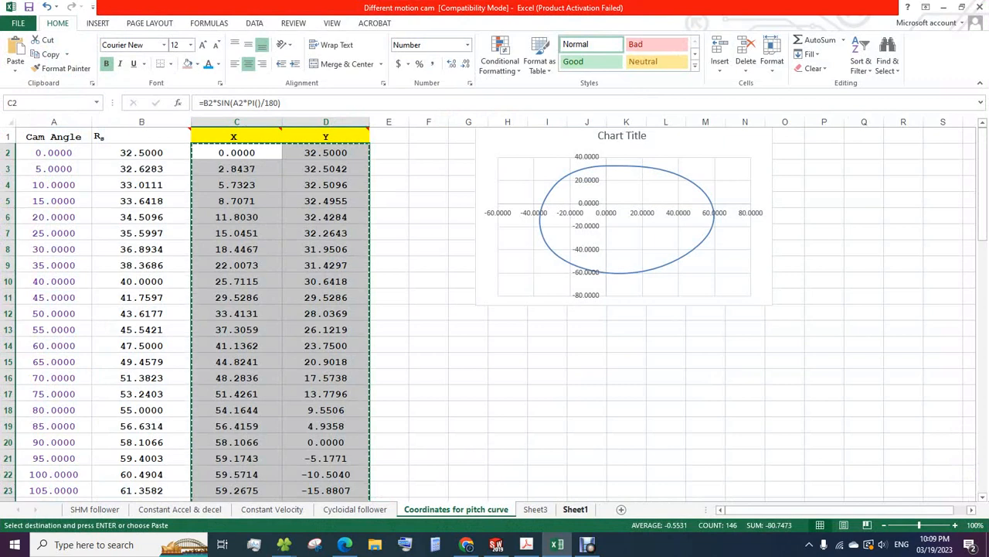
left_click(575, 509)
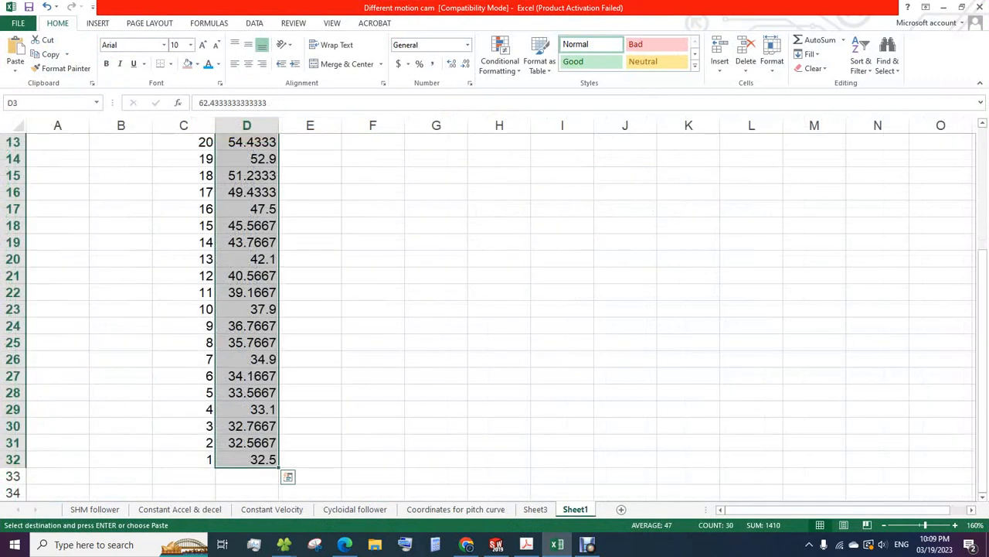
key("ctrl+c")
left_click(620, 509)
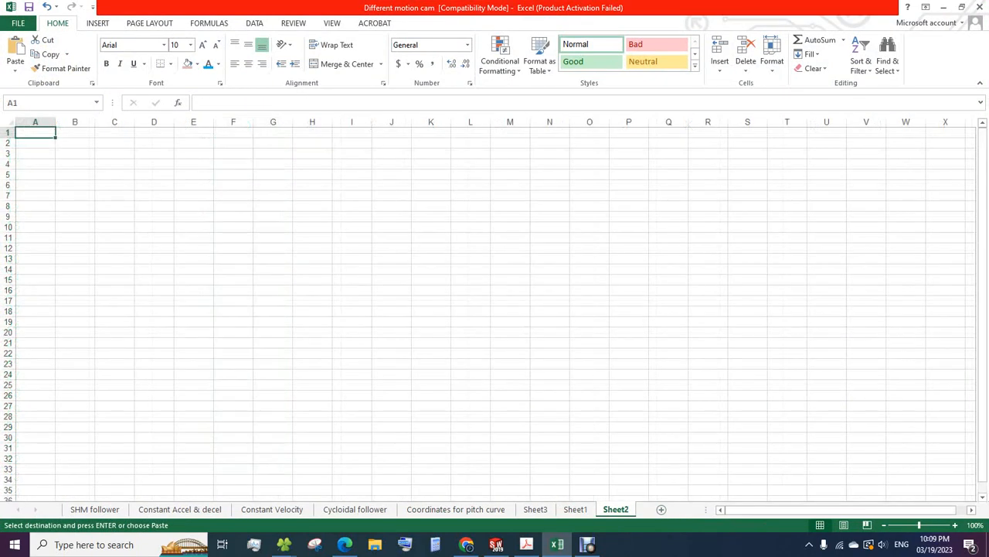
right_click(45, 130)
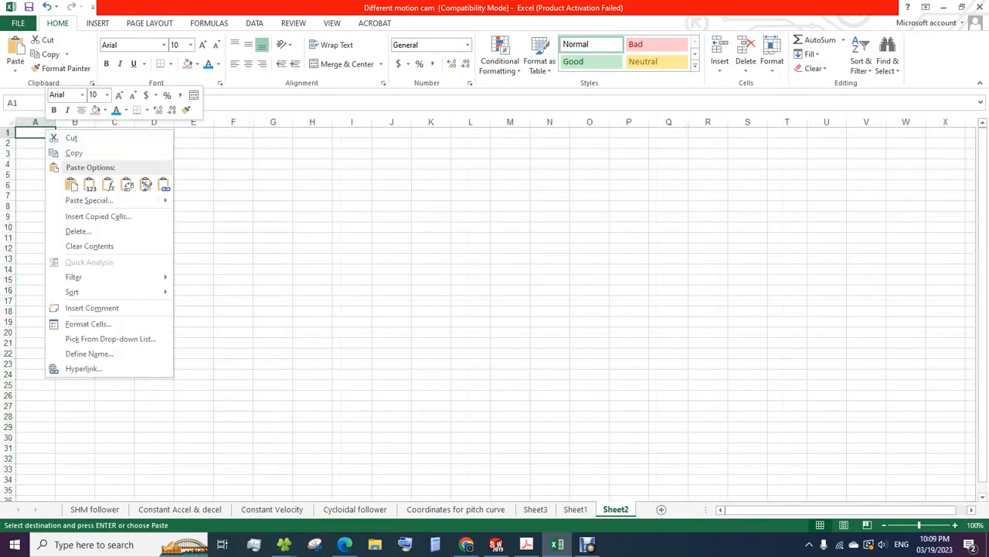
left_click(89, 184)
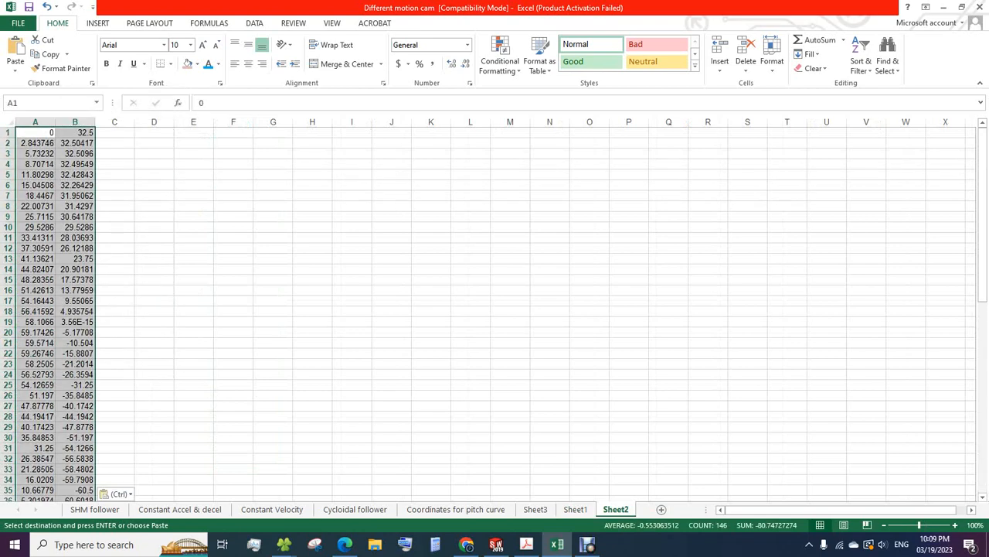
Enter 0 in C1 as the Z coordinate and fill it down to C73.
left_click(114, 132)
type("0")
key("Return")
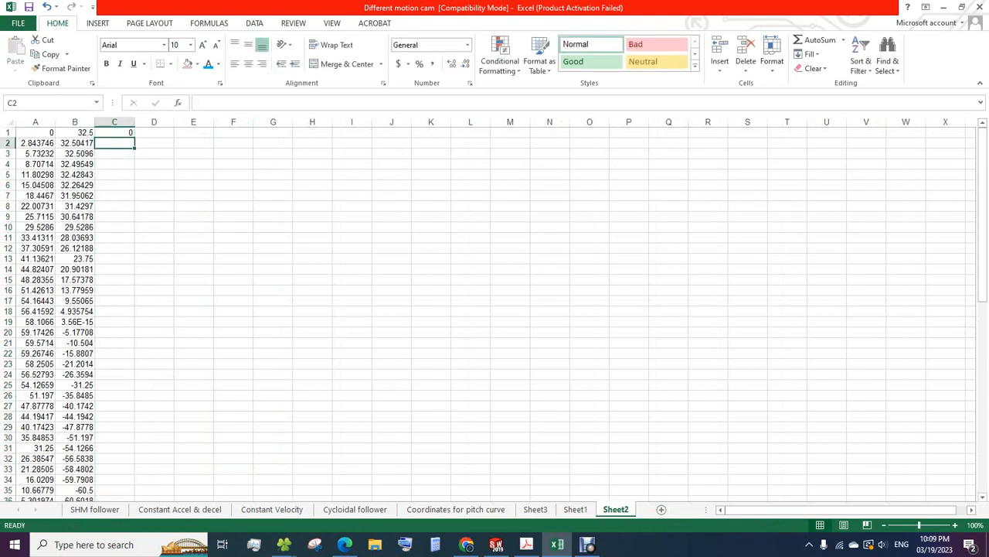
key("Down")
key("Up")
key("Up")
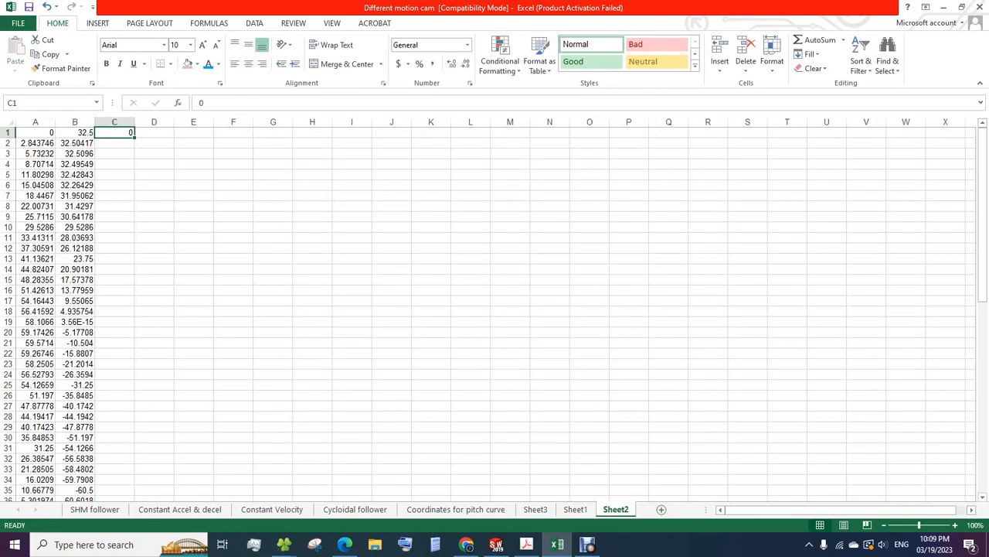
left_click_drag(135, 137, 135, 473)
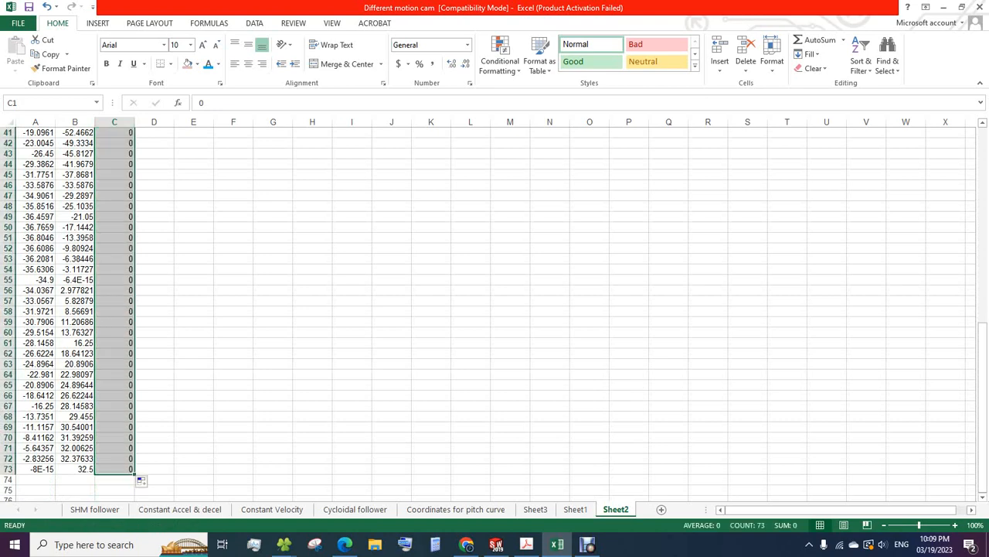
Copy the X, Y and Z coordinate range A1:C73.
scroll(495, 312, "up", 14)
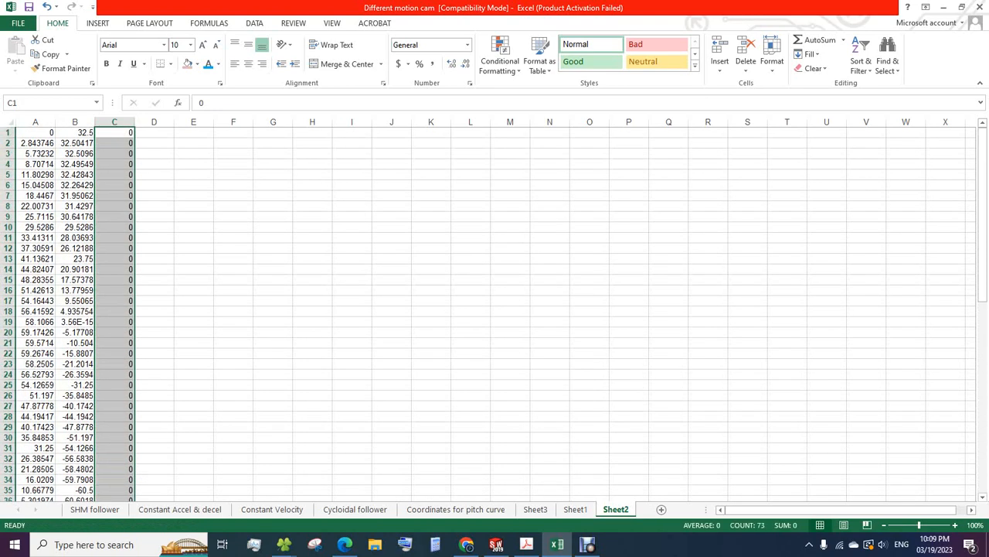
left_click_drag(35, 133, 116, 395)
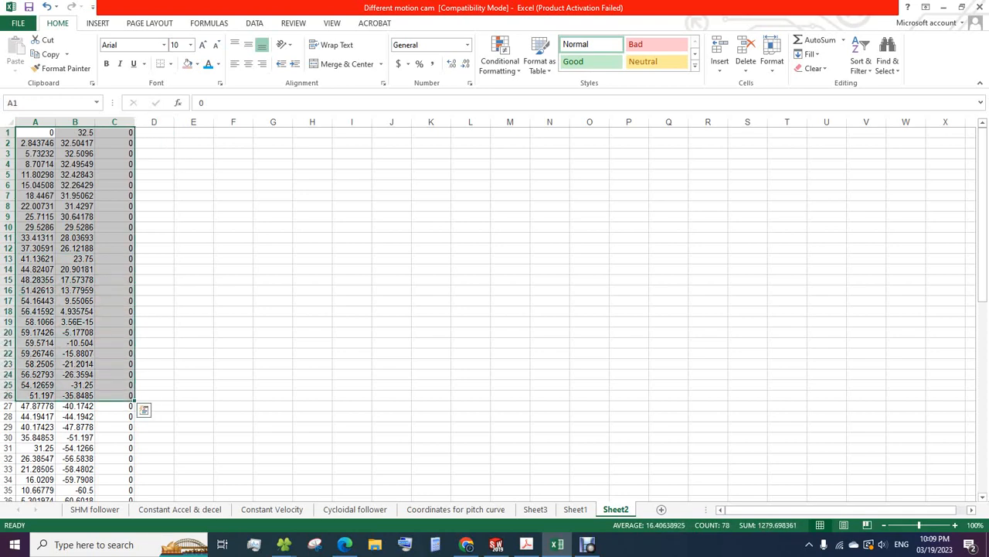
key("ctrl+shift+Down")
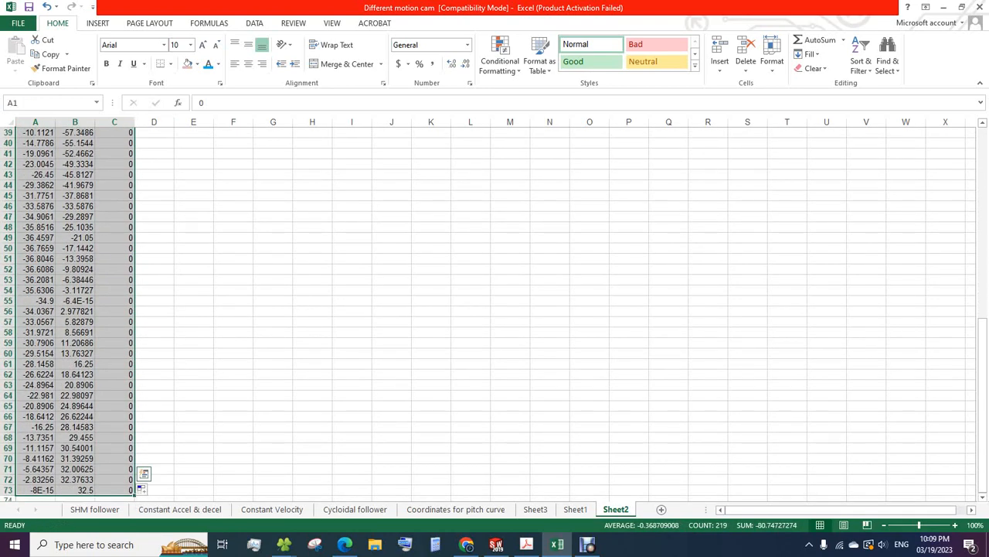
key("ctrl+c")
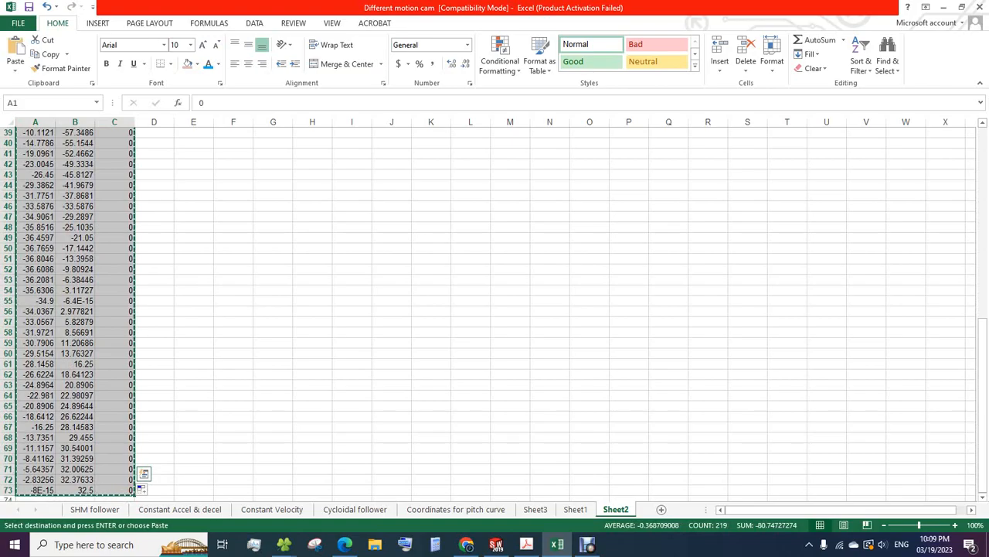
Minimize the workbook, reopen New Text Document from the desktop in Notepad, and paste the three-column coordinates into it.
left_click(944, 7)
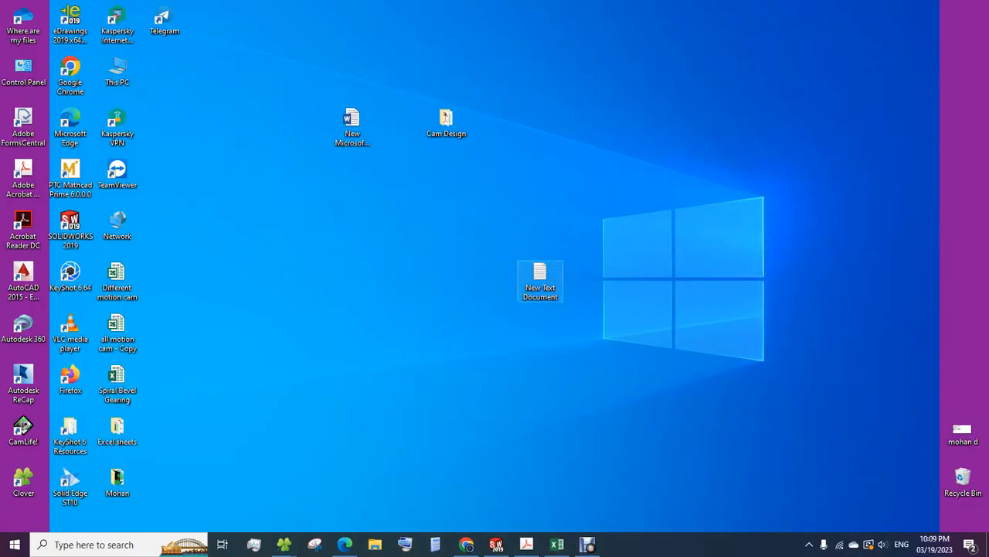
double_click(541, 280)
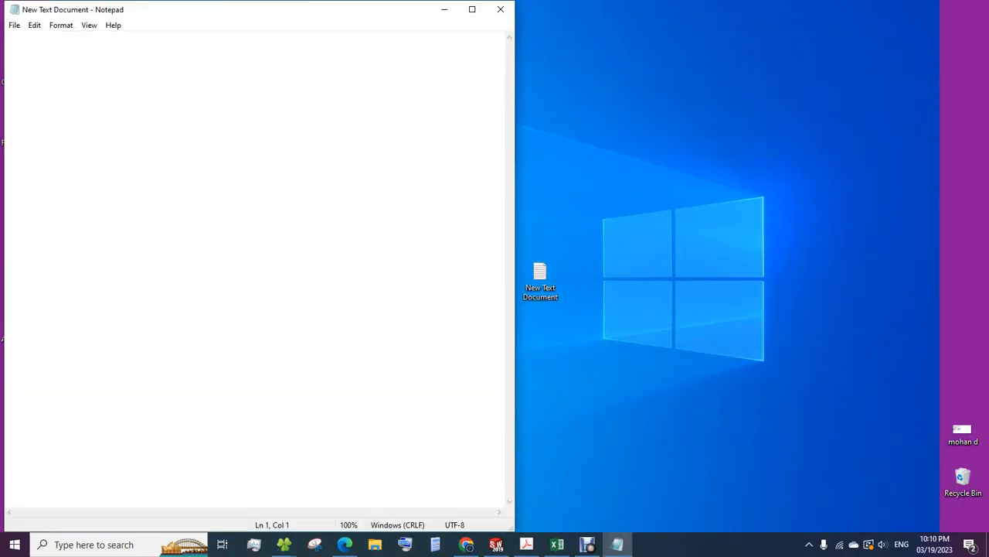
key("ctrl+v")
scroll(255, 270, "up", 18)
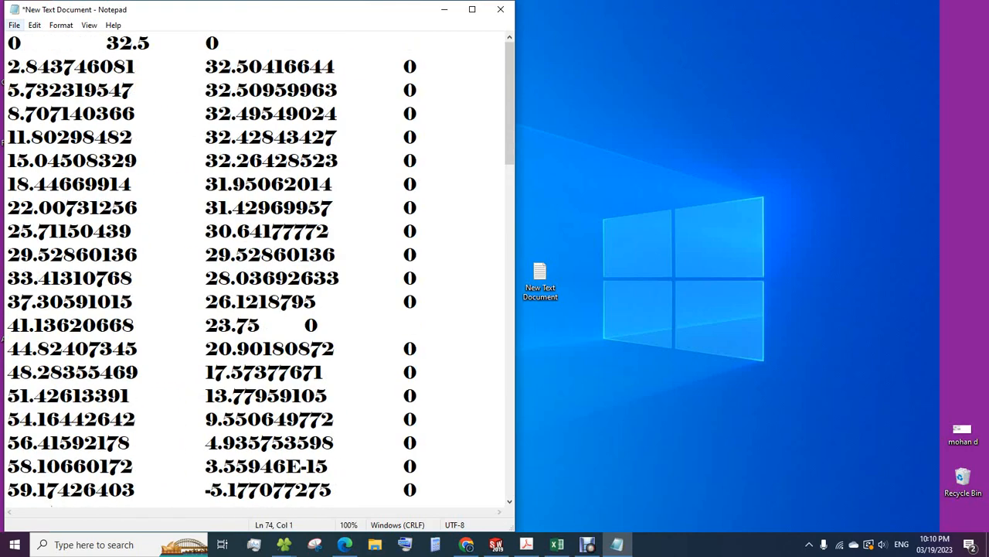
Change the text document's font to Arial with the Narrow style.
key("ctrl+a")
left_click(13, 24)
mouse_move(35, 25)
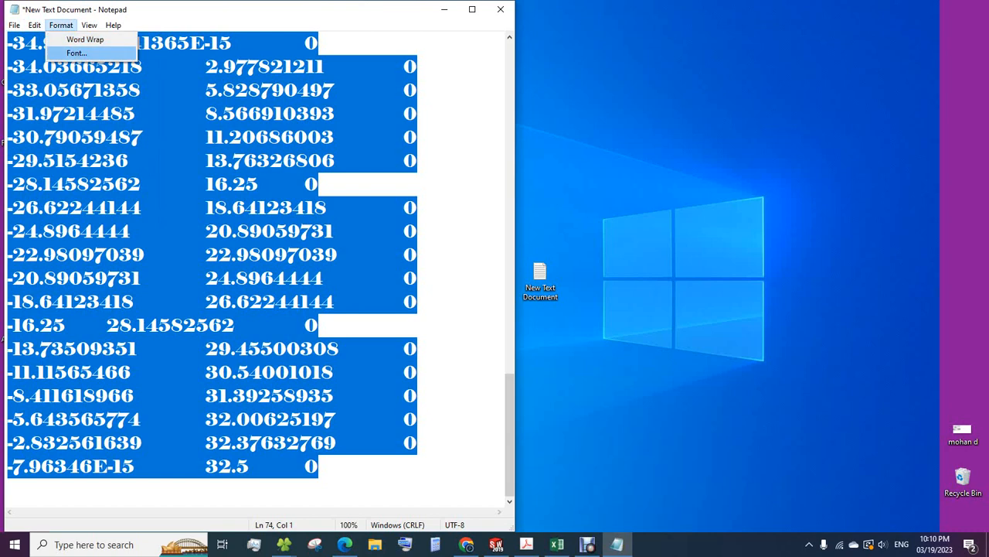
left_click(76, 52)
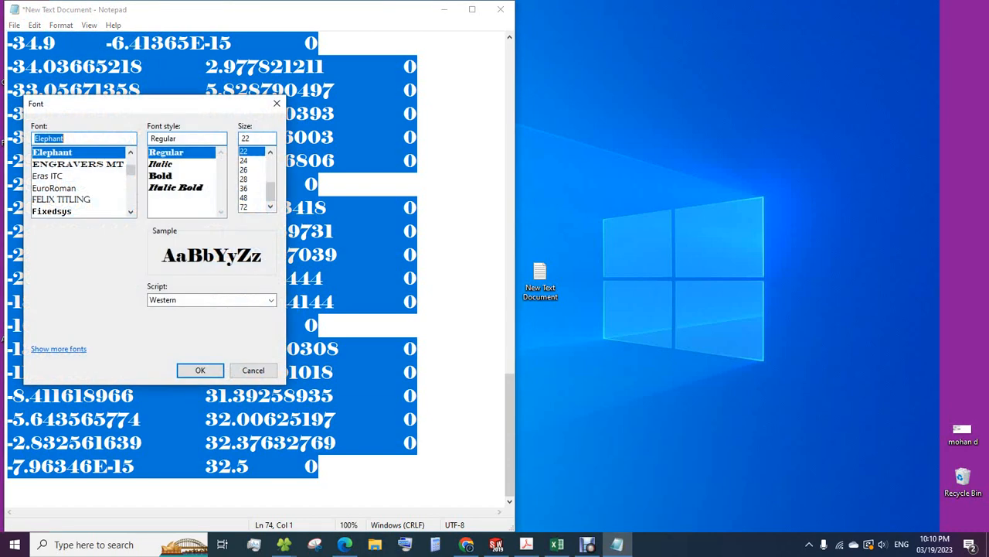
scroll(81, 182, "up", 8)
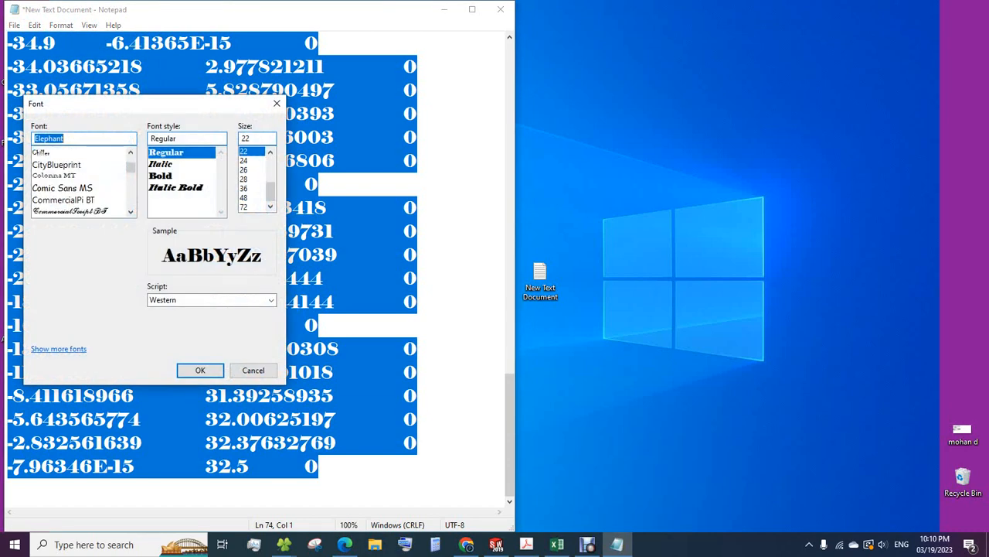
type("i")
key("BackSpace")
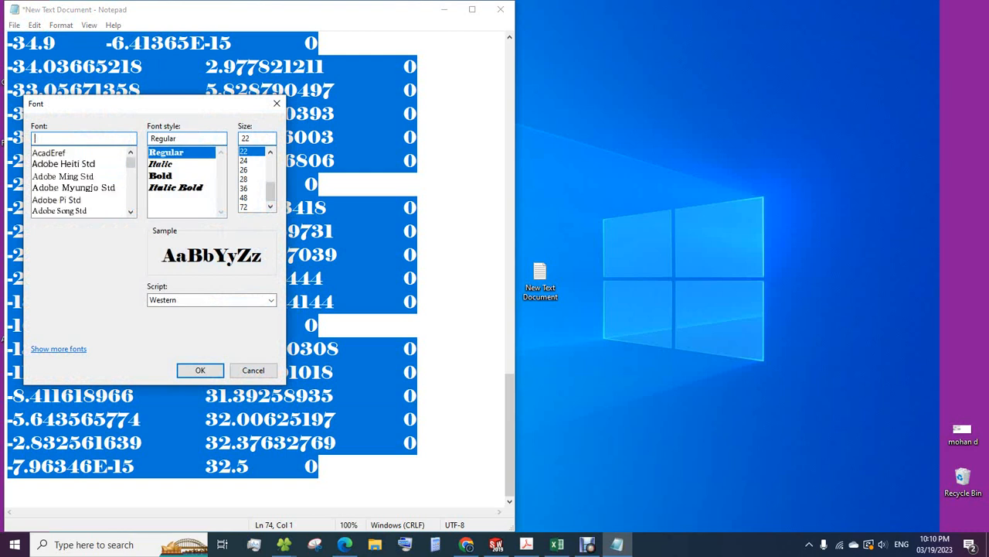
type("a")
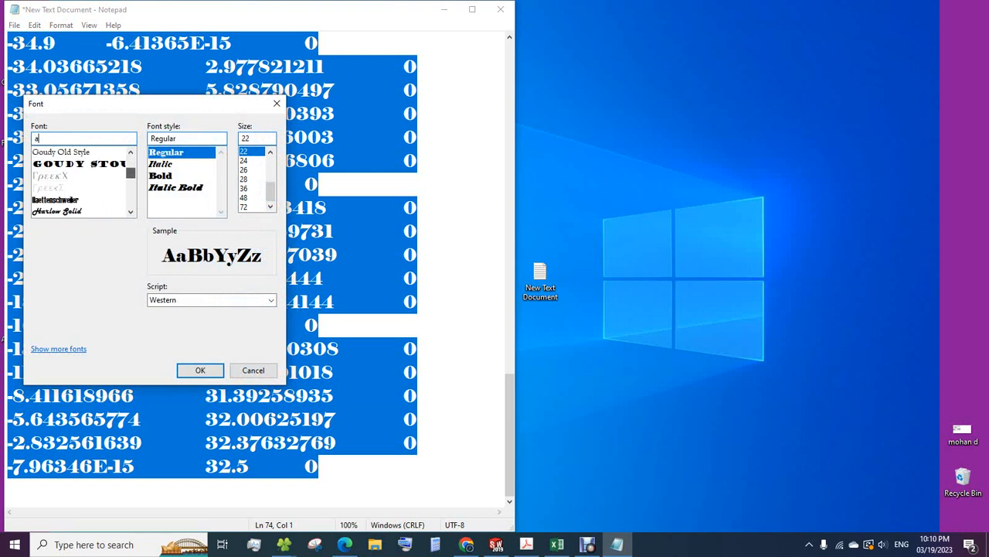
scroll(80, 183, "down", 2)
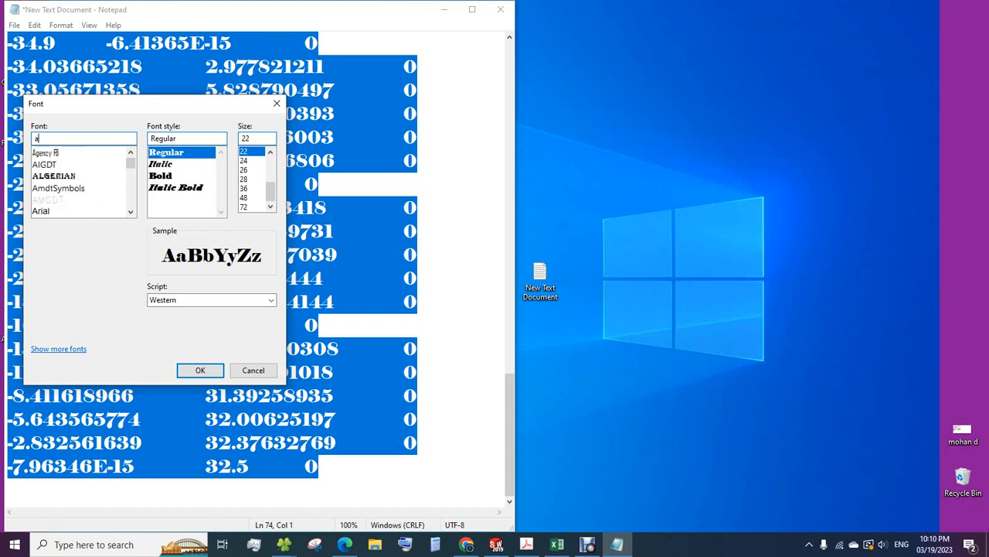
left_click(52, 211)
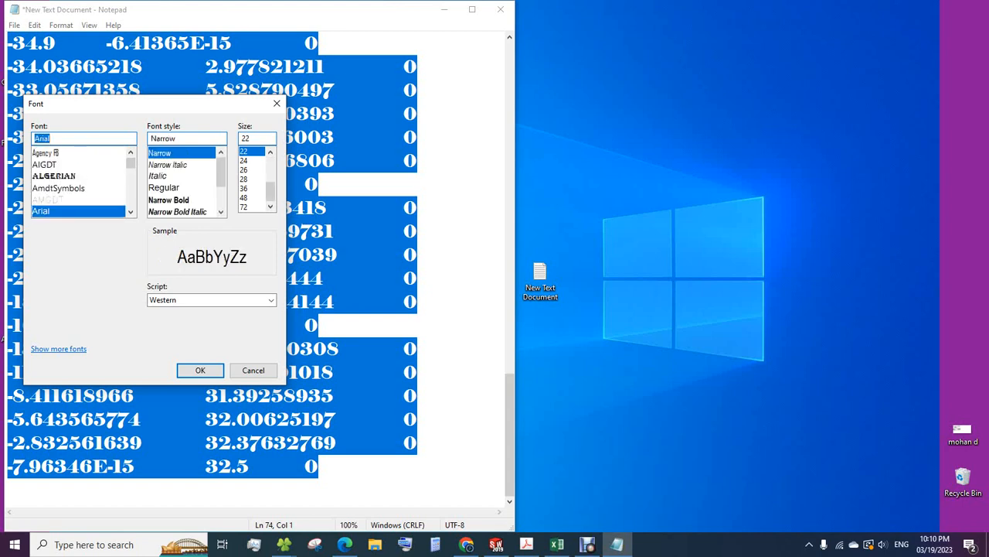
left_click(200, 371)
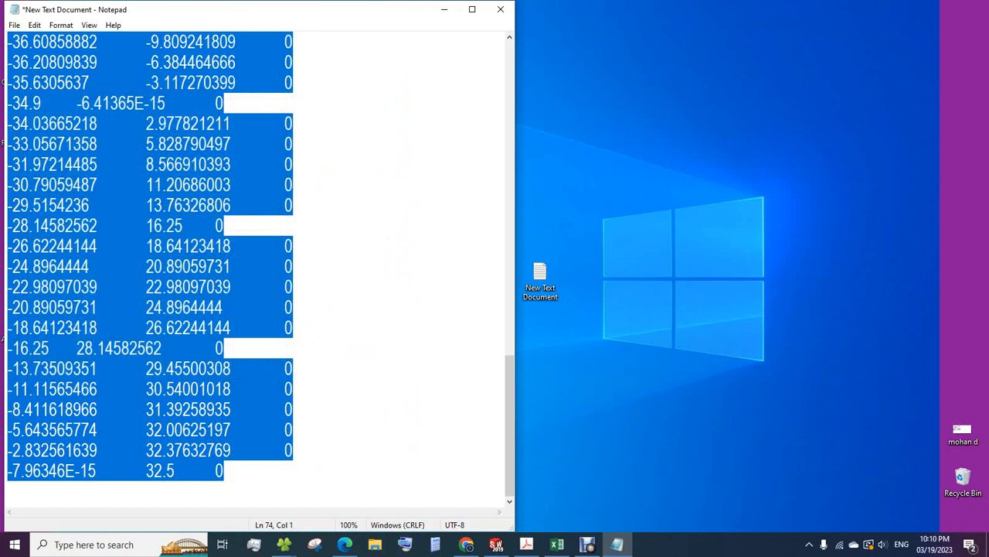
Save the text document holding the X, Y and Z coordinates and close it.
scroll(255, 270, "up", 10)
scroll(255, 271, "up", 5)
left_click(294, 103)
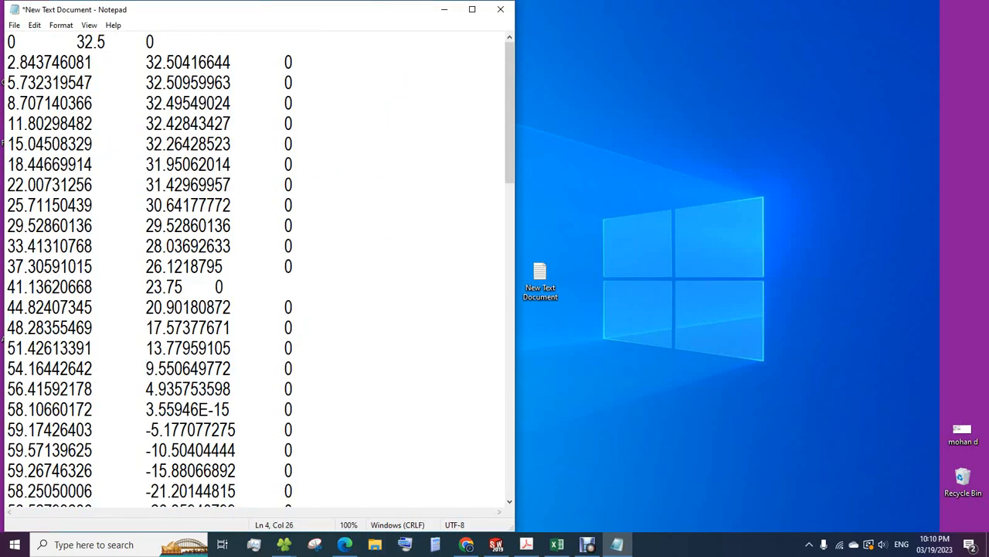
left_click(14, 25)
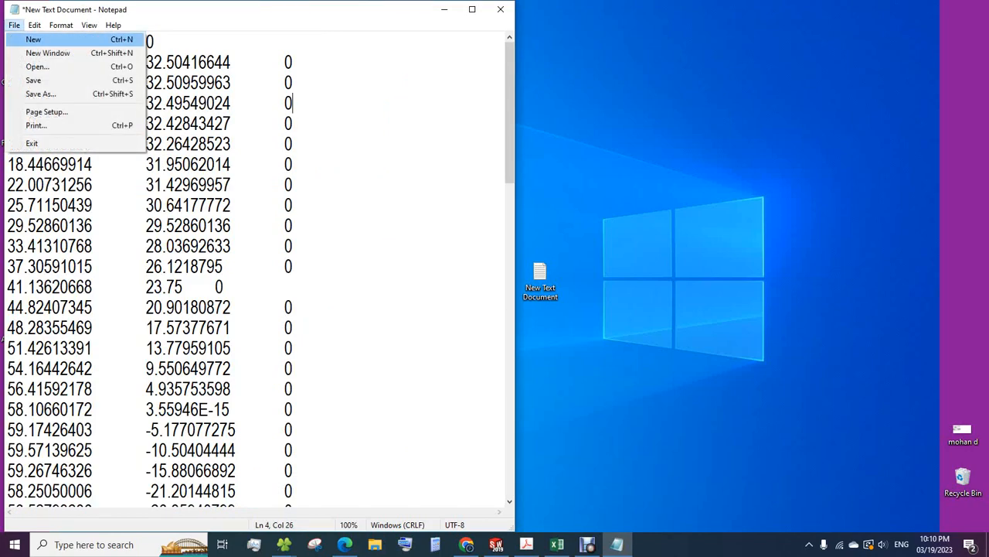
left_click(33, 80)
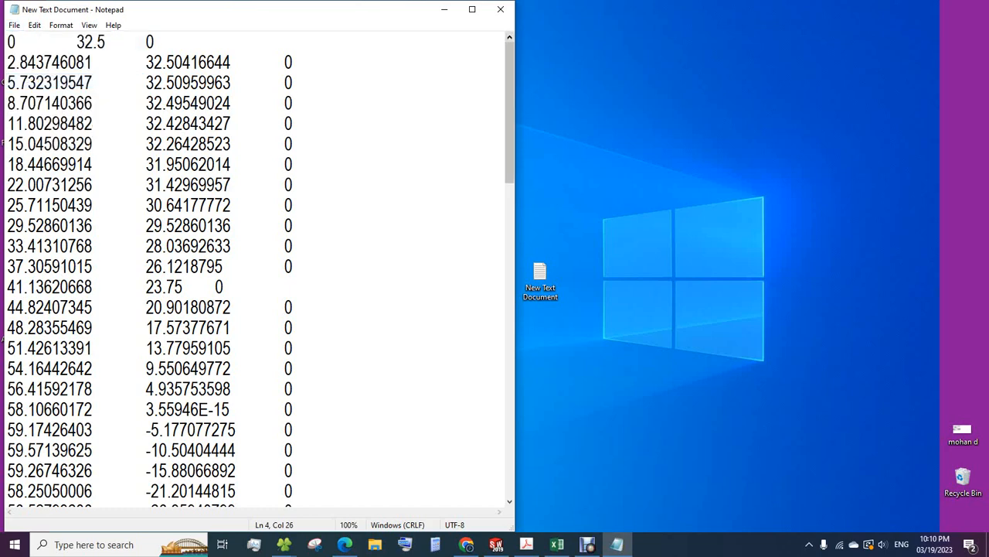
left_click(501, 10)
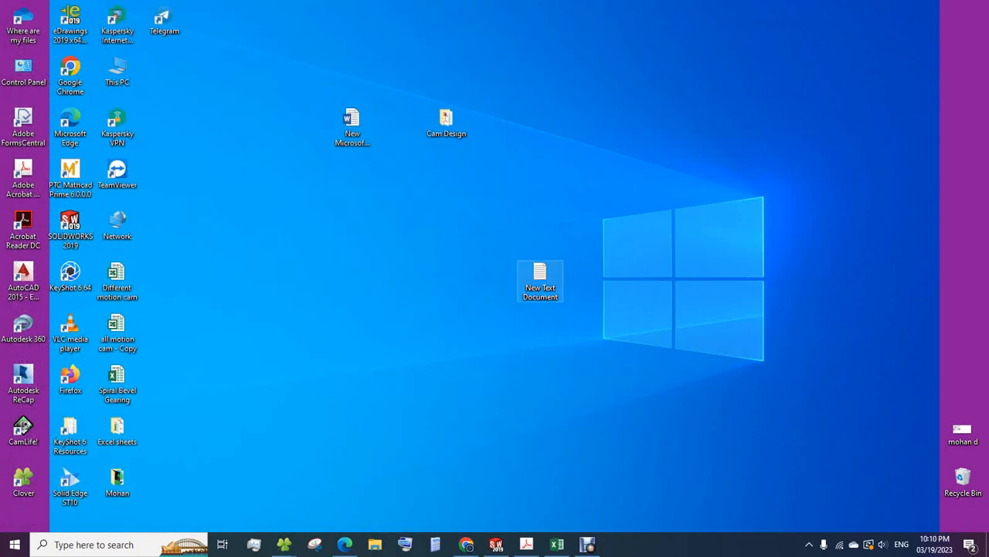
Rename the New Text Document file on the desktop as "points for cam curve".
key("F2")
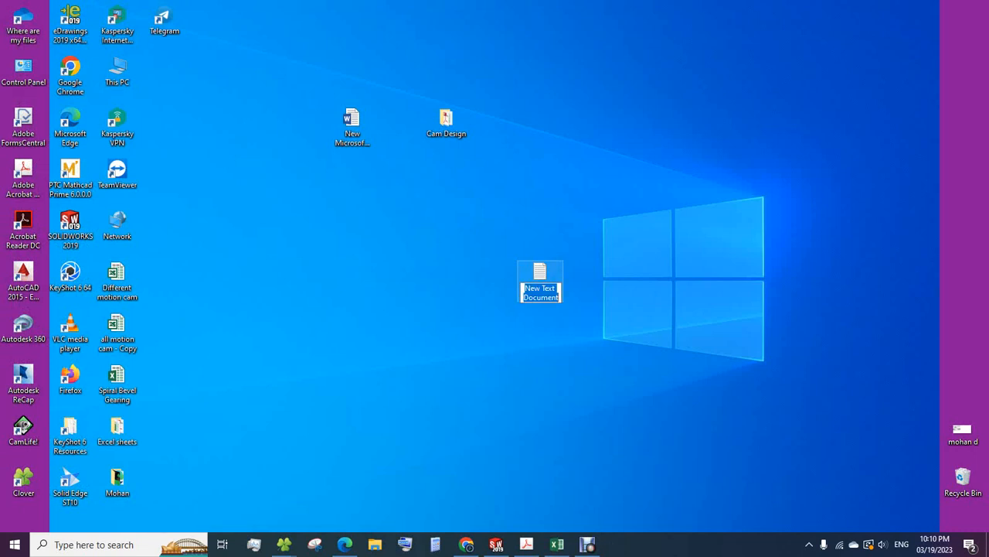
type("points f")
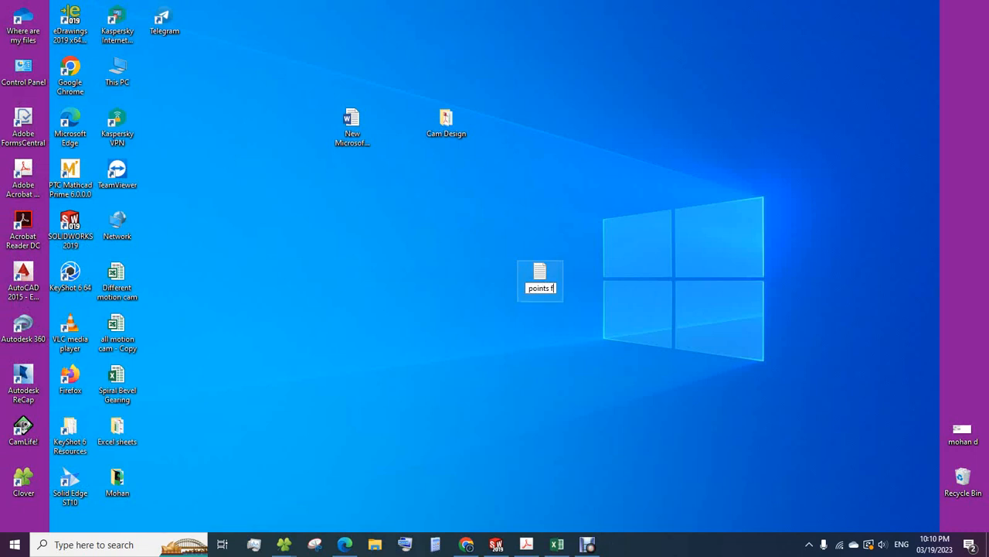
type("or cam ")
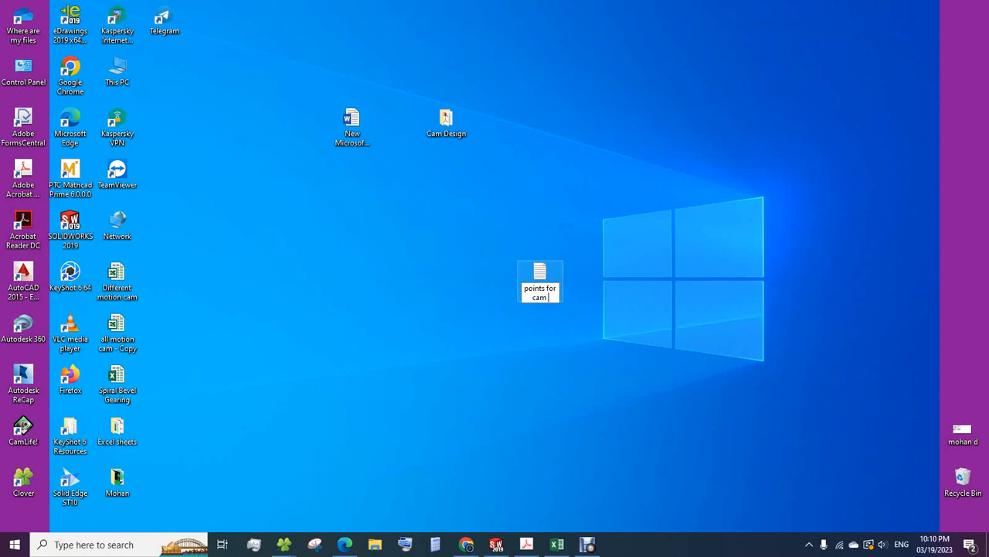
type("curve")
key("Return")
left_click(540, 348)
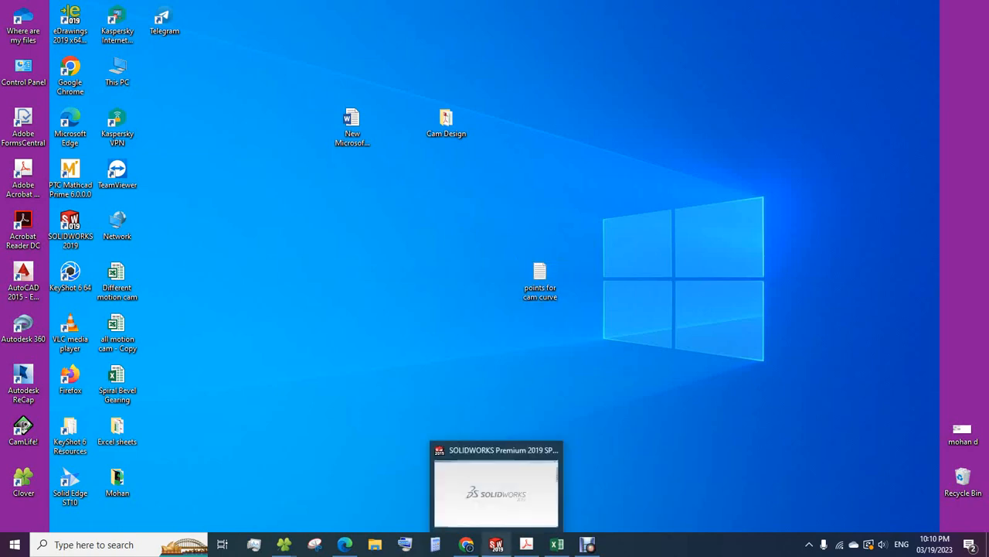
Switch to SOLIDWORKS and create a new part from the FSCI-PART template.
left_click(496, 544)
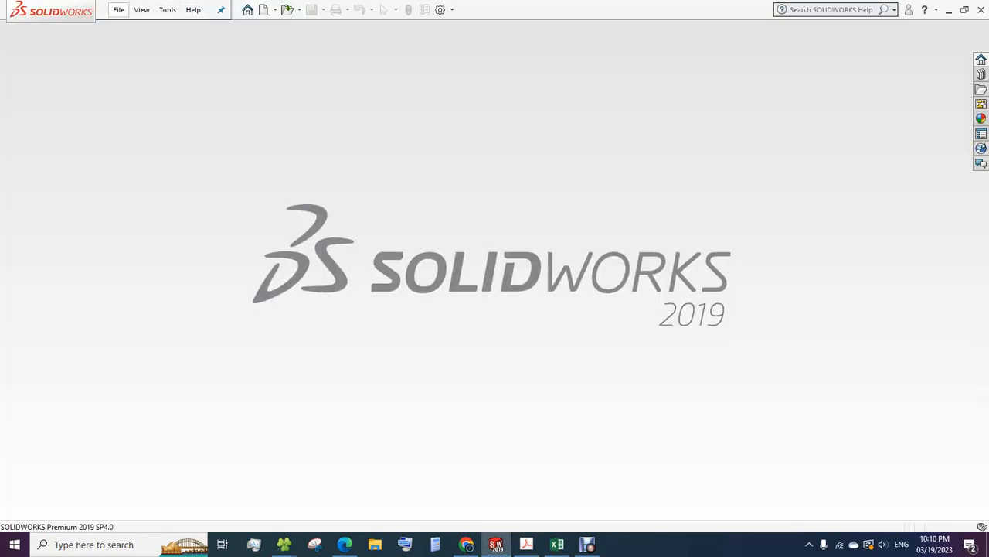
left_click(118, 9)
left_click(139, 28)
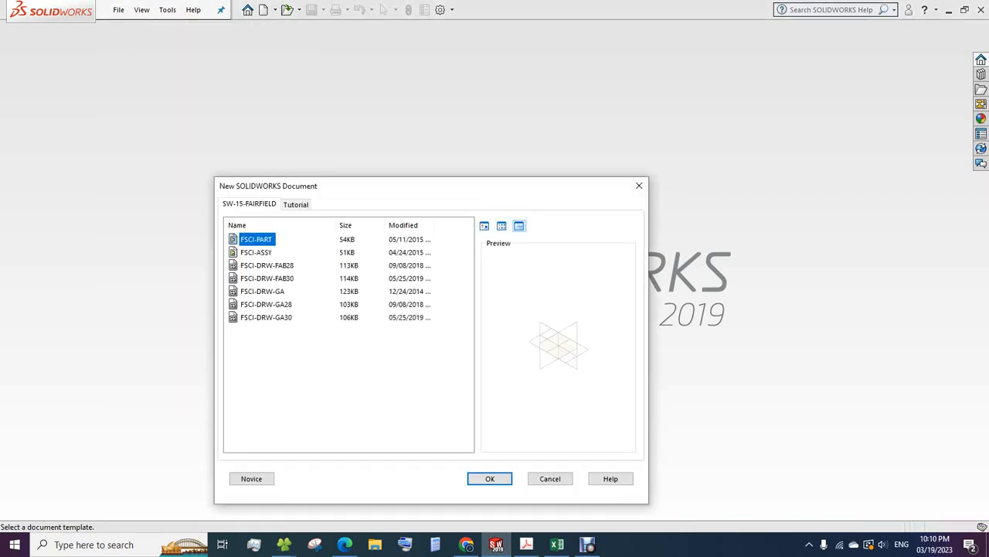
left_click(490, 479)
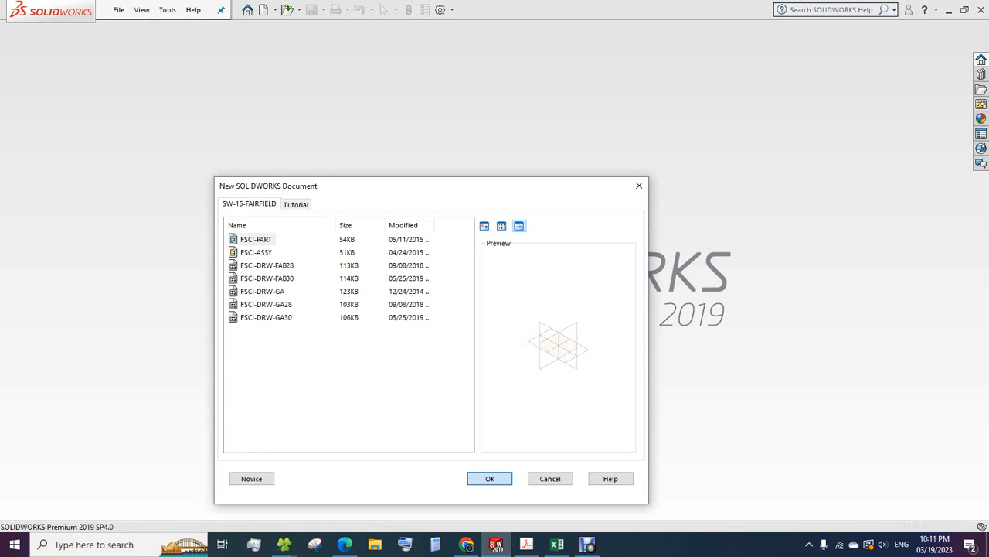
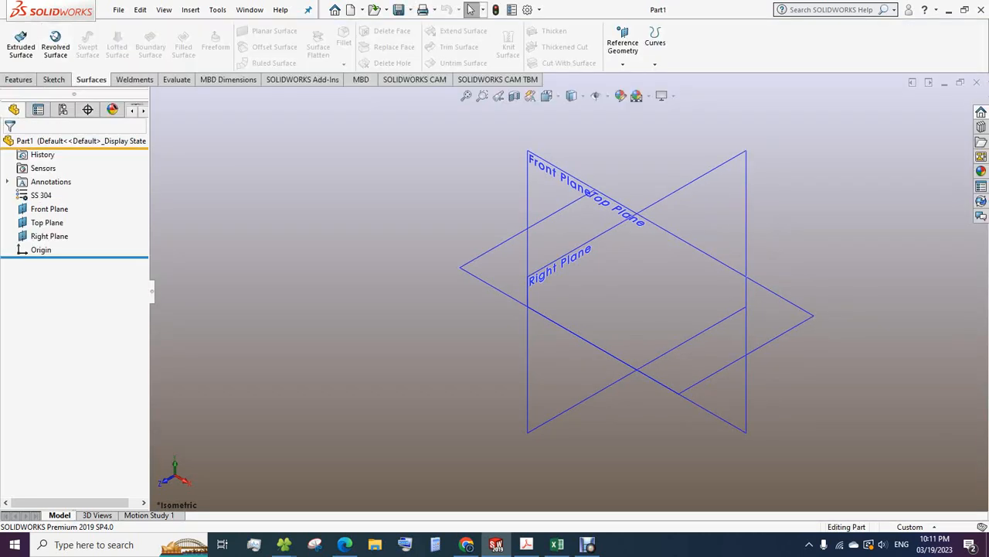
left_click(18, 80)
left_click(55, 79)
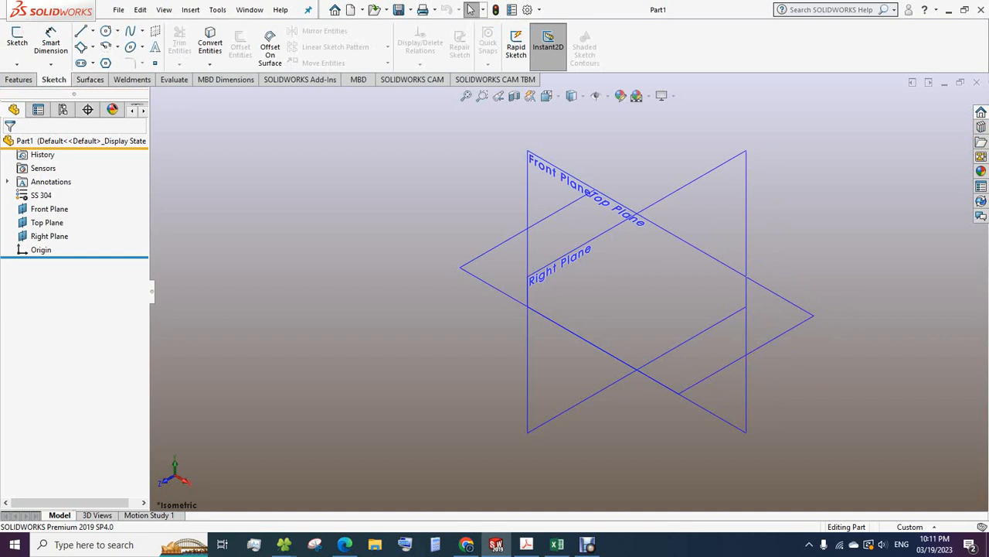
left_click(19, 79)
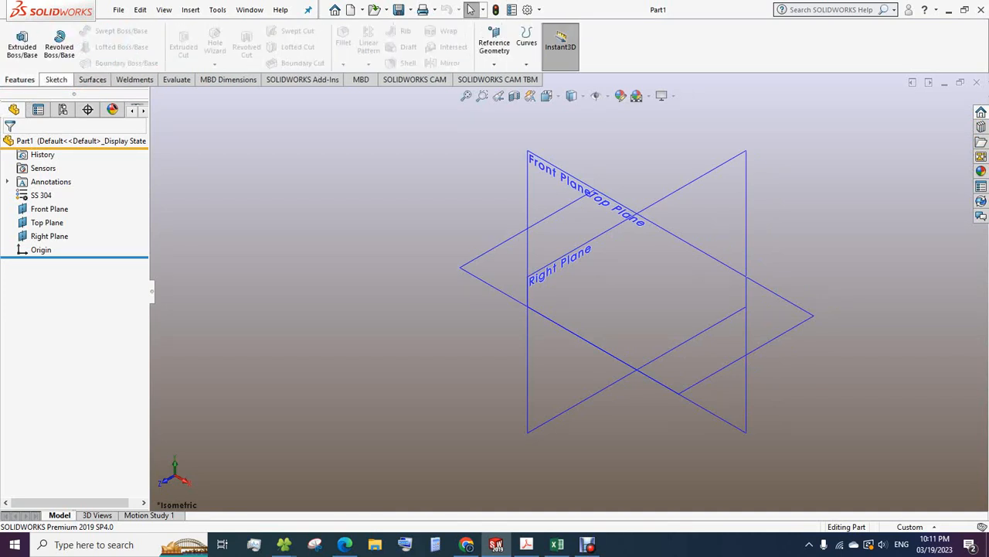
left_click(527, 46)
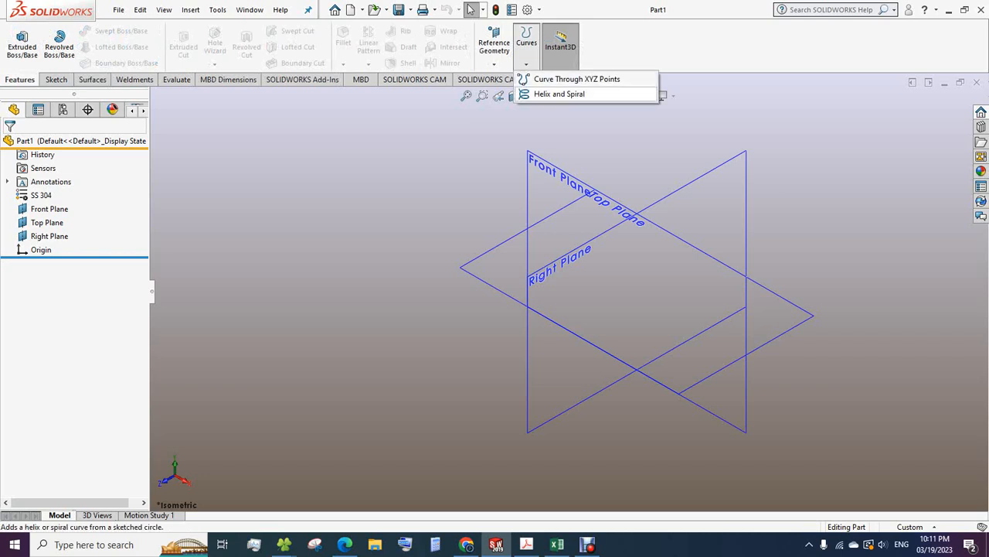
left_click(572, 79)
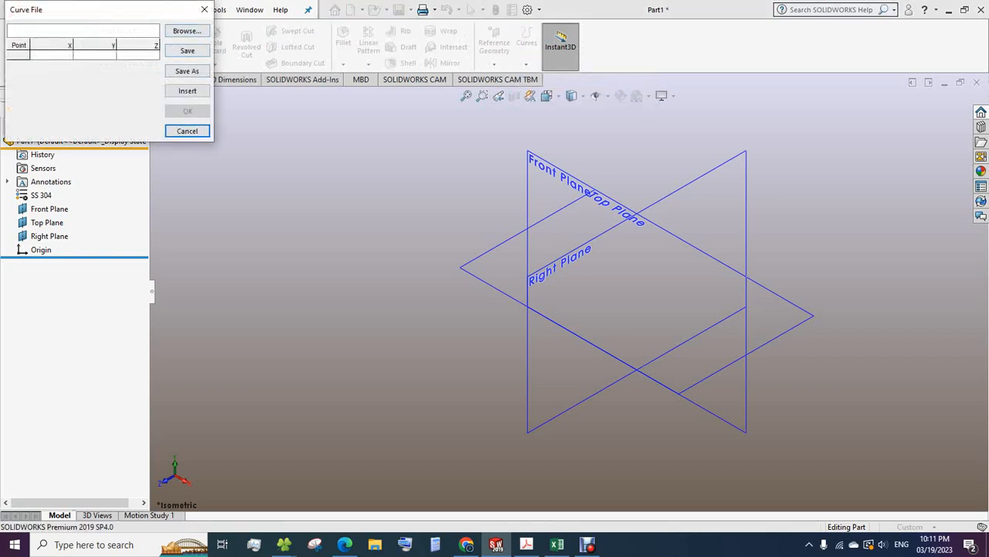
left_click(187, 31)
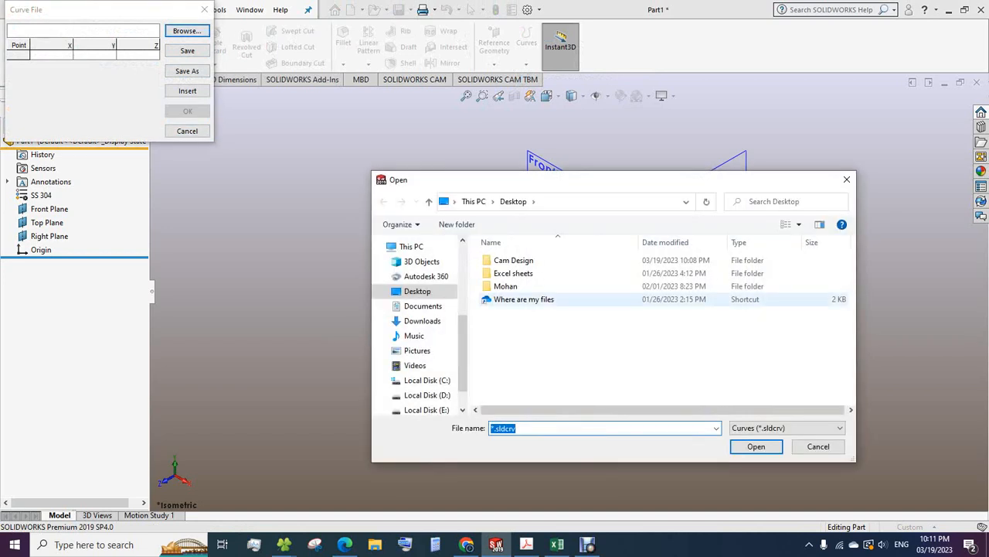
left_click(417, 292)
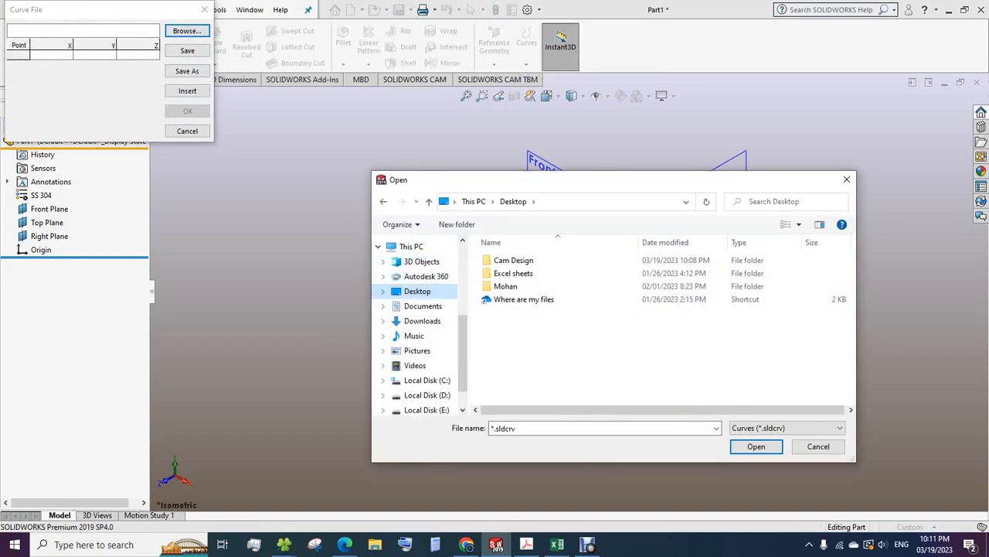
left_click(788, 427)
left_click(756, 449)
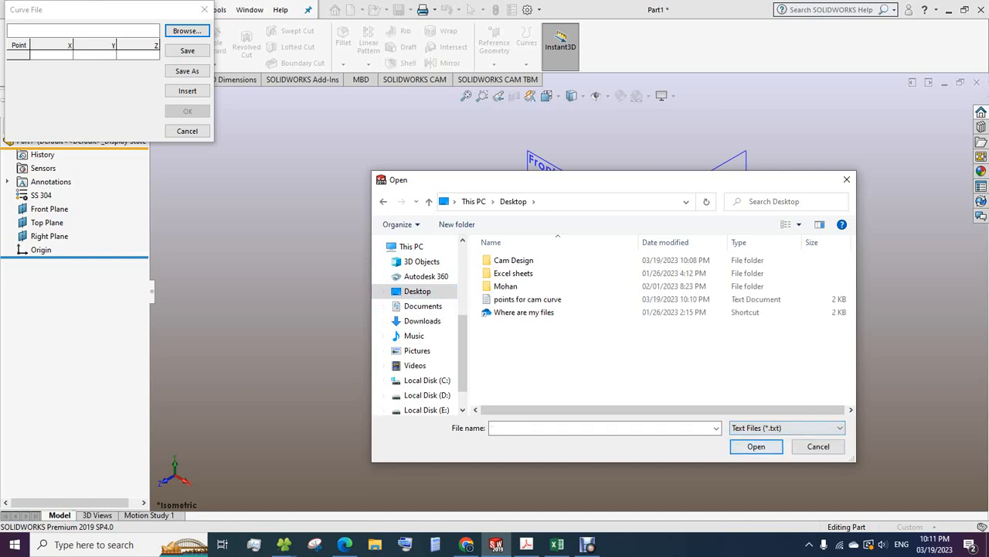
left_click(528, 299)
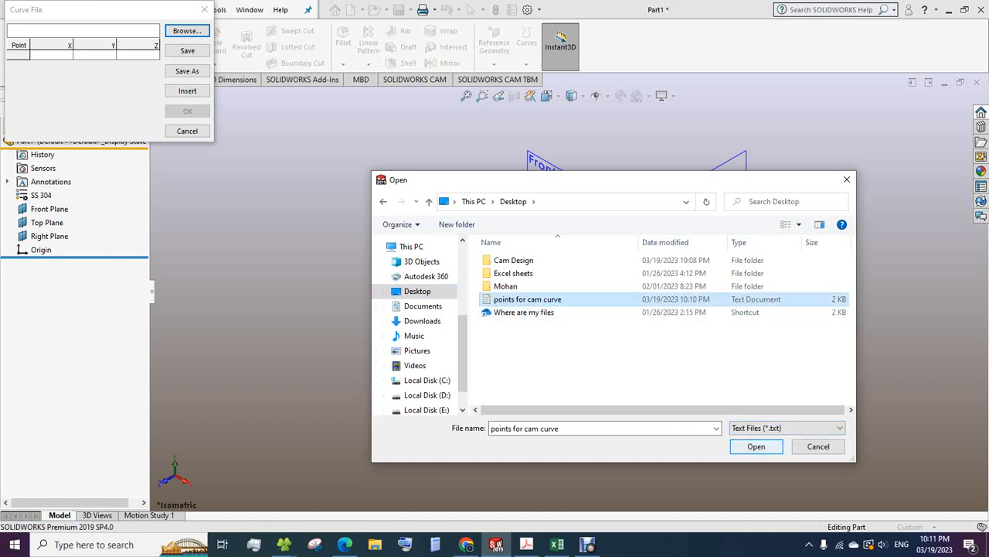
left_click(755, 446)
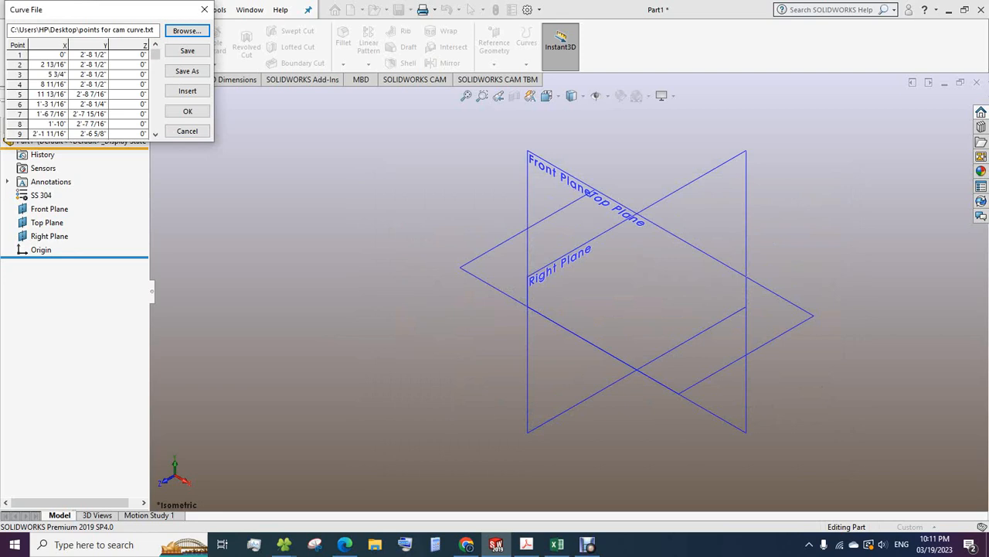
left_click(205, 9)
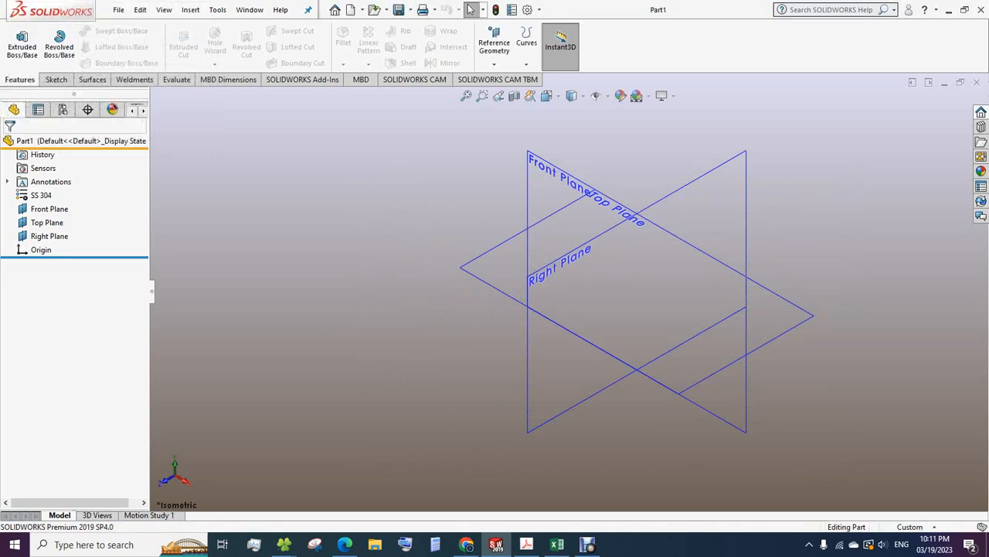
Set the part's units to MMGS and create a Curve Through XYZ Points from the desktop text file "points for cam curve".
left_click(914, 526)
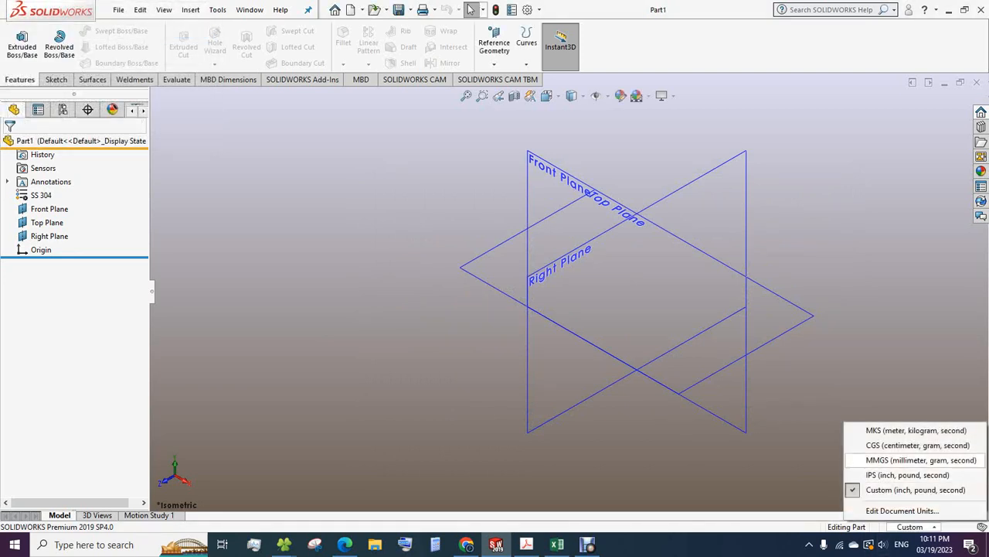
left_click(920, 460)
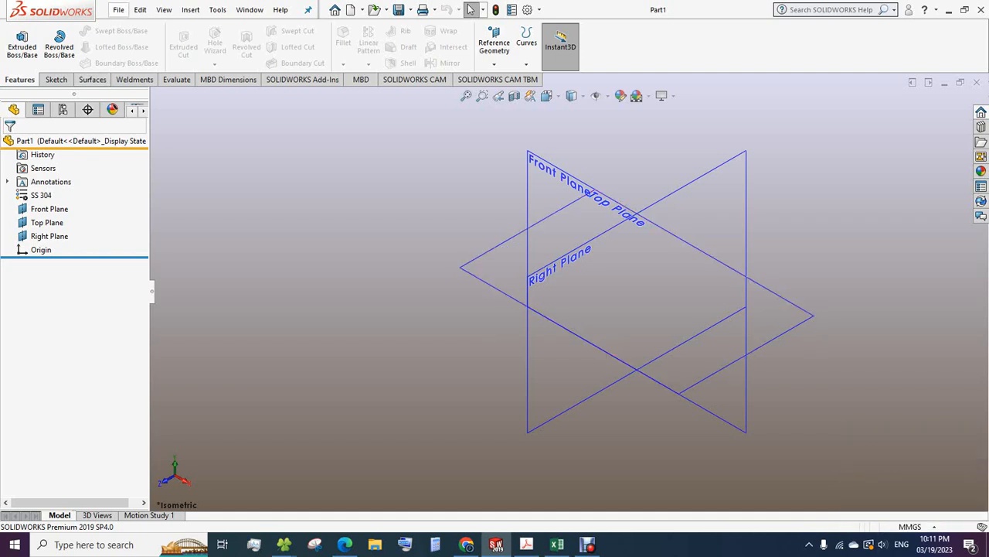
left_click(527, 64)
left_click(576, 79)
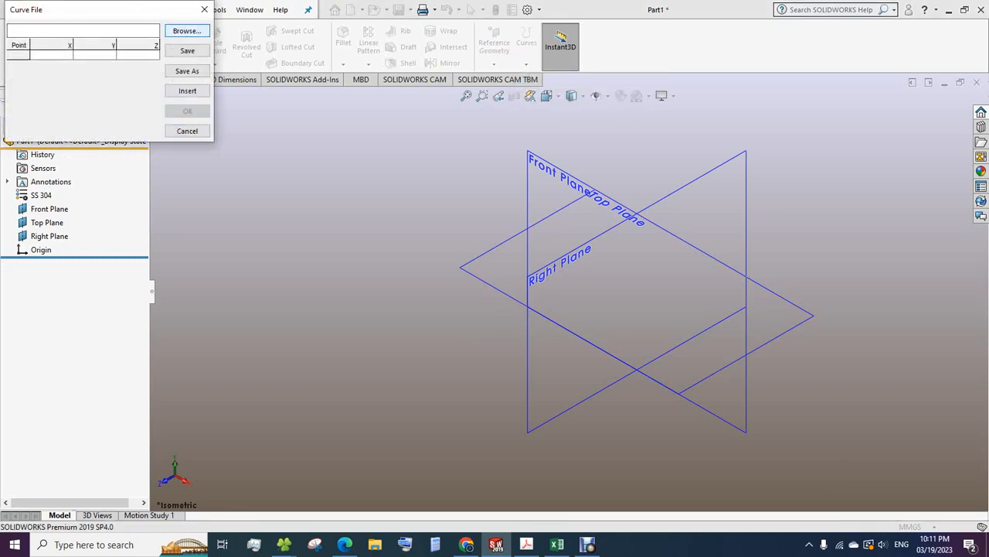
left_click(187, 31)
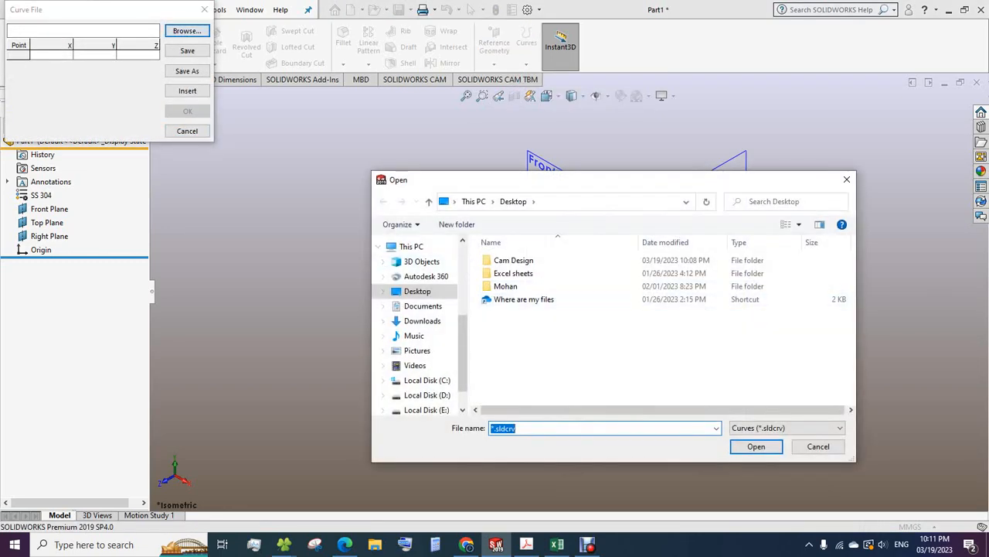
left_click(787, 428)
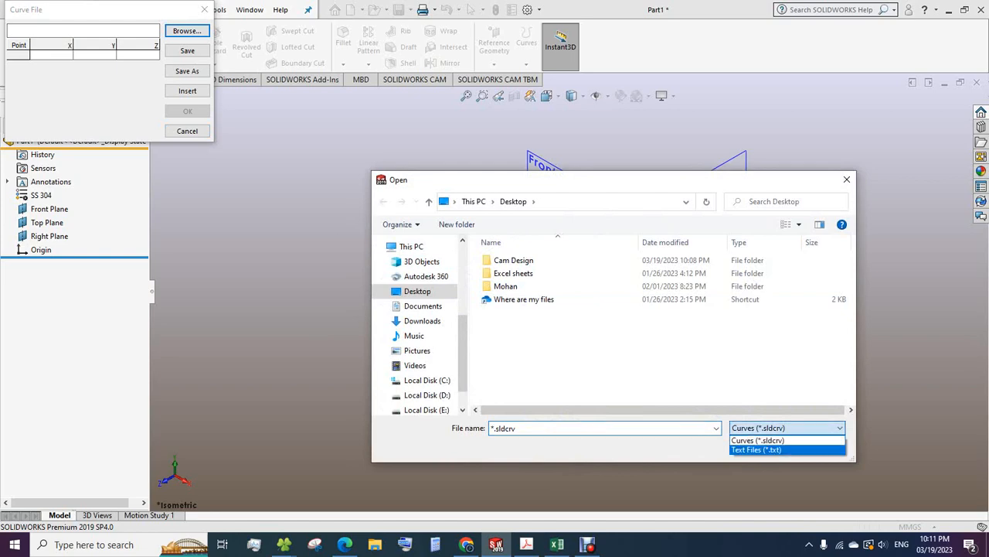
left_click(757, 450)
left_click(528, 299)
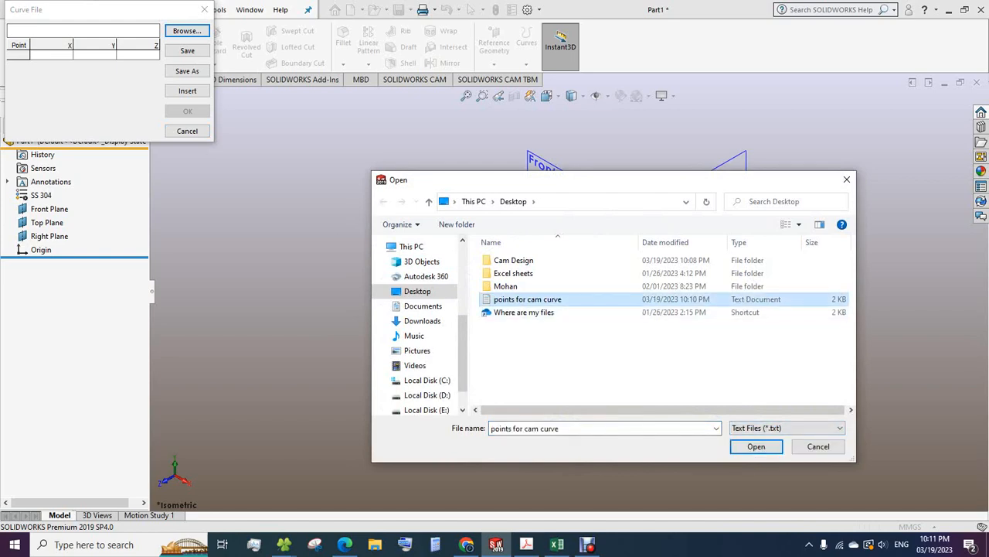
left_click(756, 446)
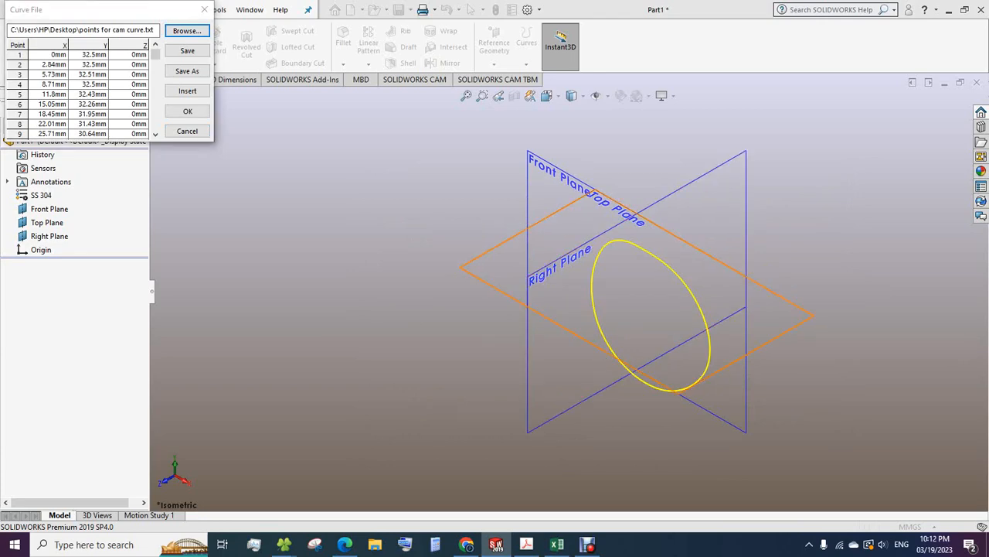
left_click_drag(734, 352, 808, 298)
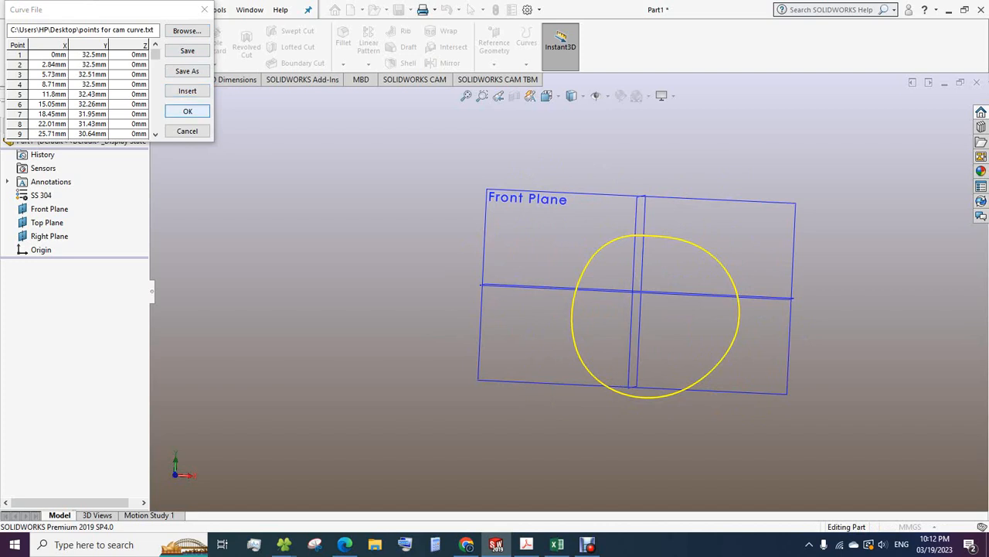
left_click(187, 110)
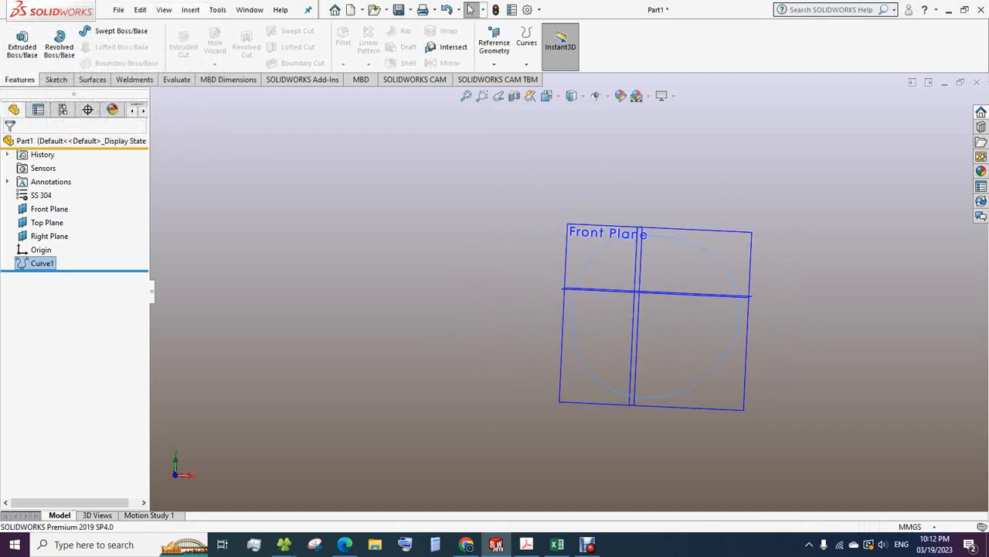
Examine the imported cam curve from the front view and from a rotated angle.
scroll(805, 320, "down", 3)
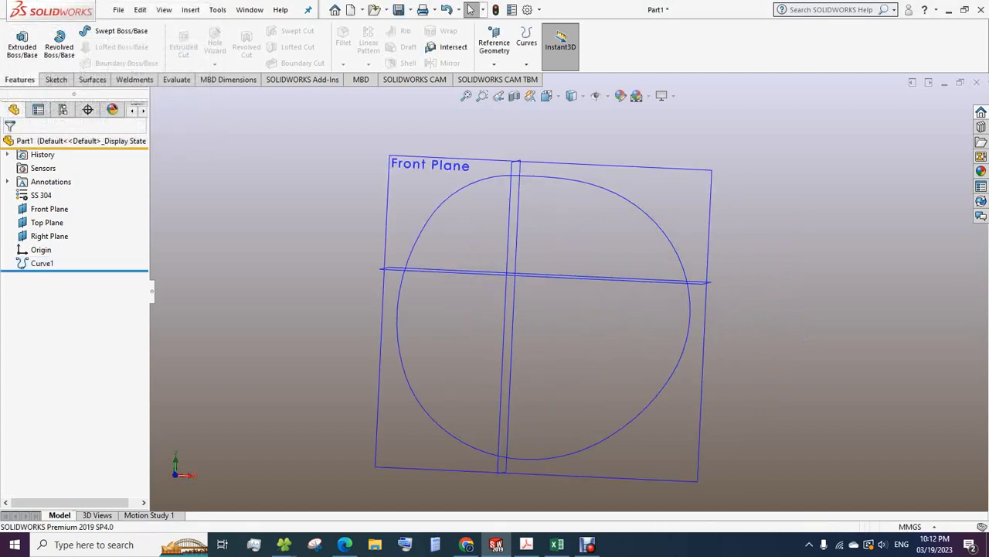
scroll(805, 320, "up", 3)
key("space")
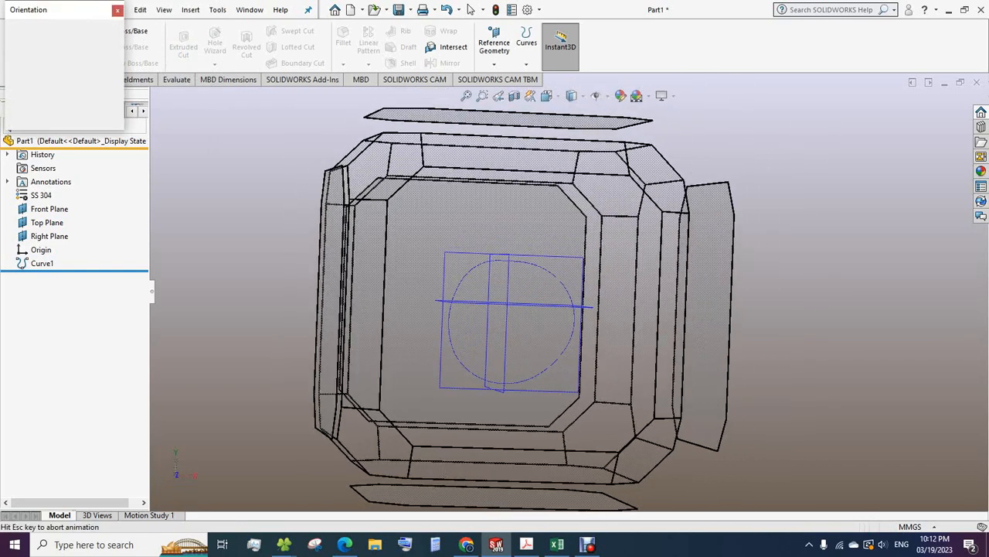
left_click(464, 342)
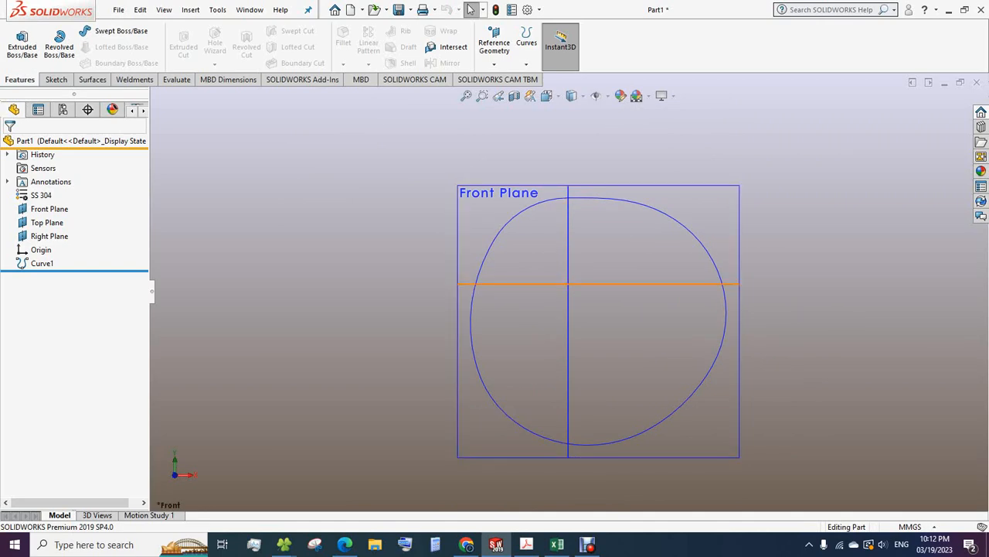
mouse_move(497, 286)
left_mouse_down()
mouse_move(356, 297)
mouse_move(487, 298)
left_mouse_up()
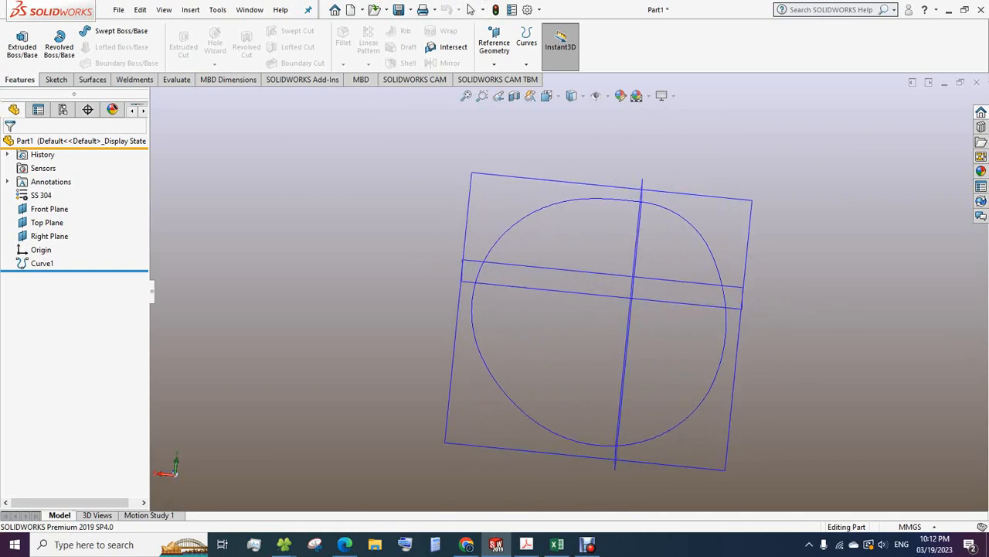
View the imported curve from the back and compare it with the Example 7.4 cam profile figure in the Acrobat textbook PDF.
key("space")
left_click(480, 301)
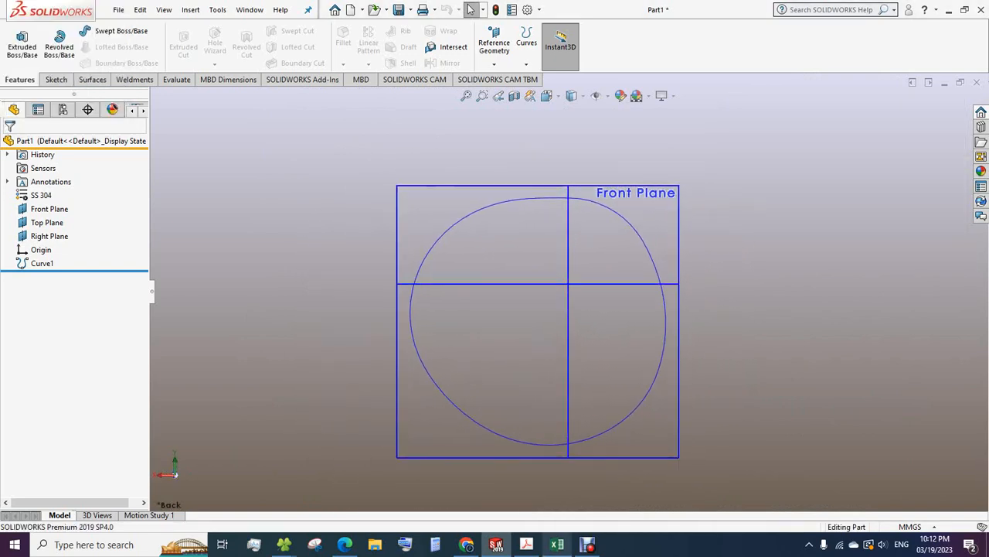
left_click(526, 544)
scroll(433, 302, "down", 5)
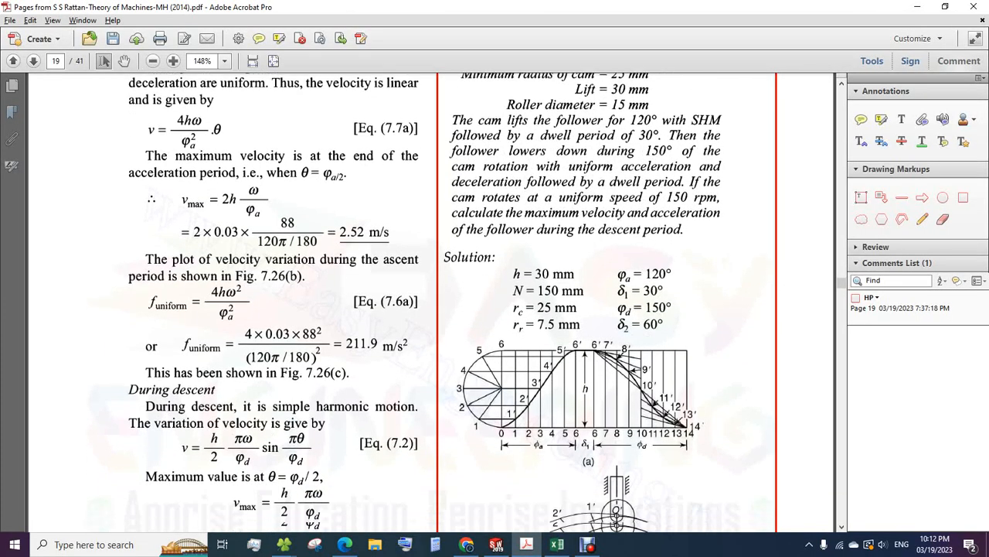
scroll(433, 301, "down", 4)
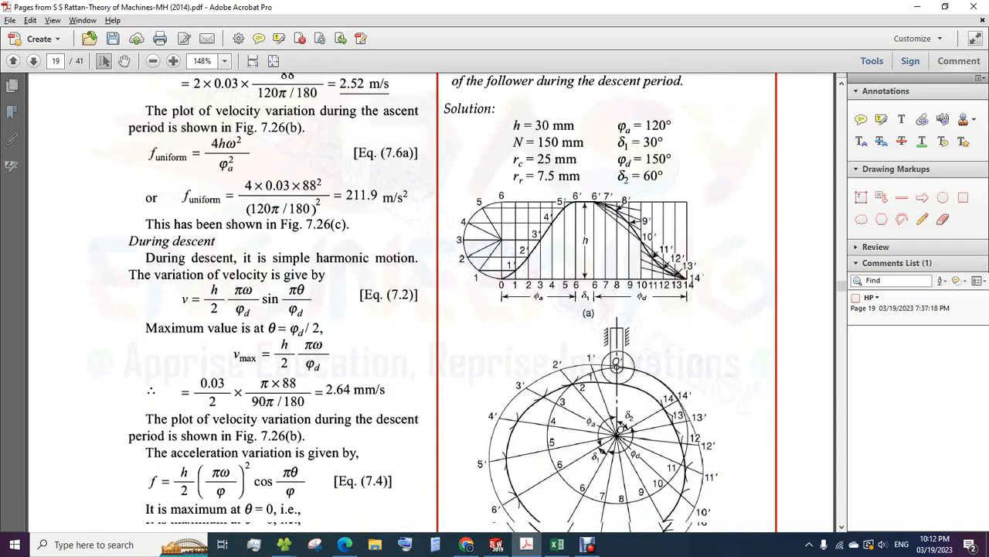
scroll(432, 301, "down", 1)
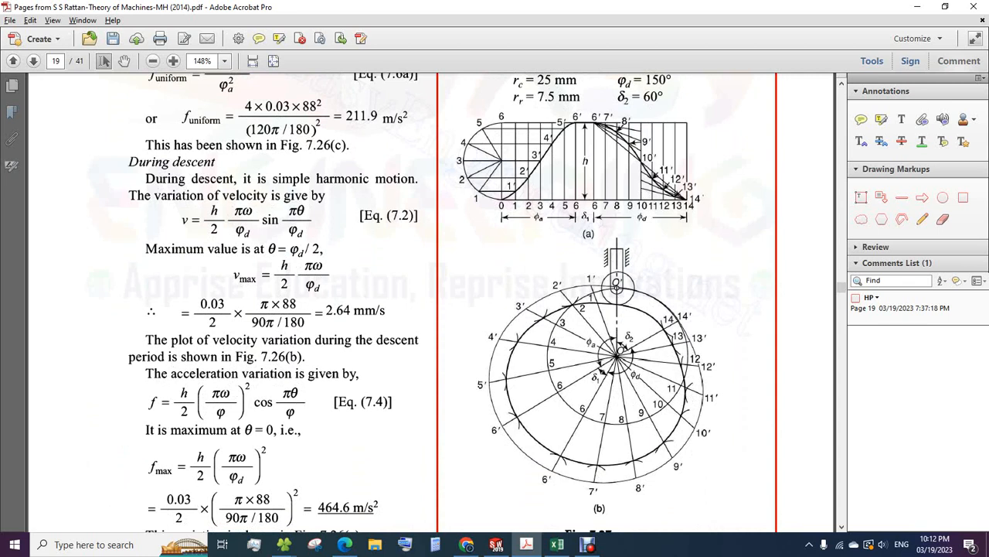
key("alt+Tab")
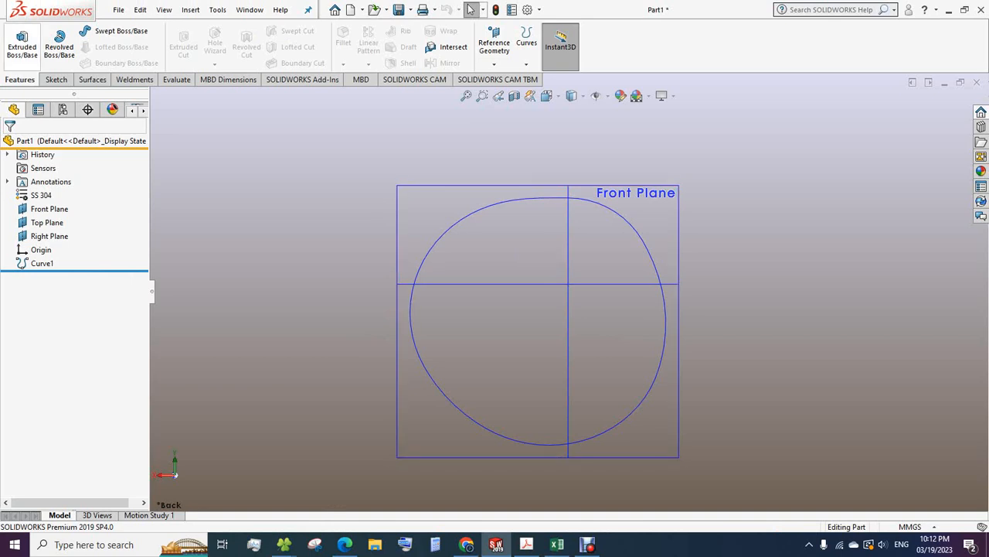
Start a sketch on the Front Plane and orient the view to the back.
left_click(56, 80)
left_click(17, 41)
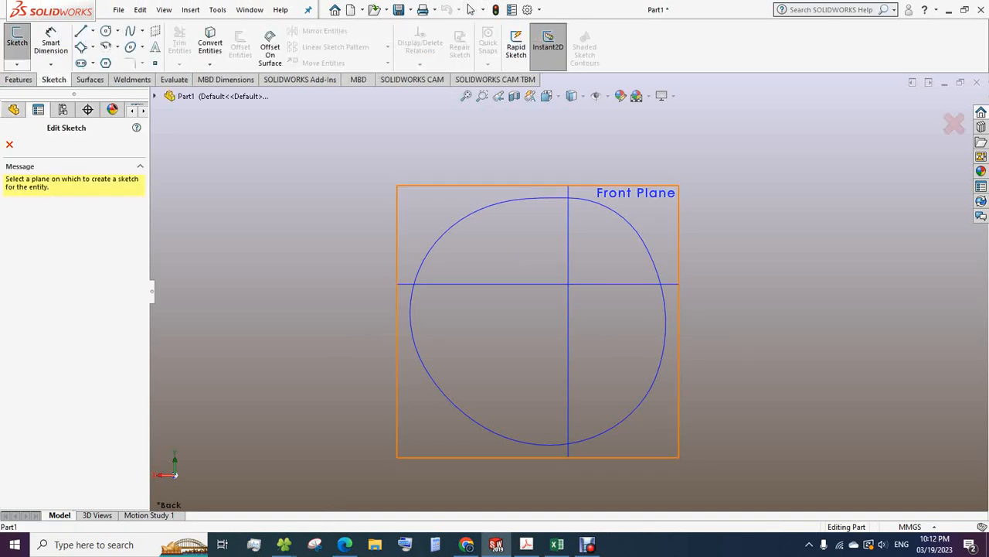
left_click(397, 270)
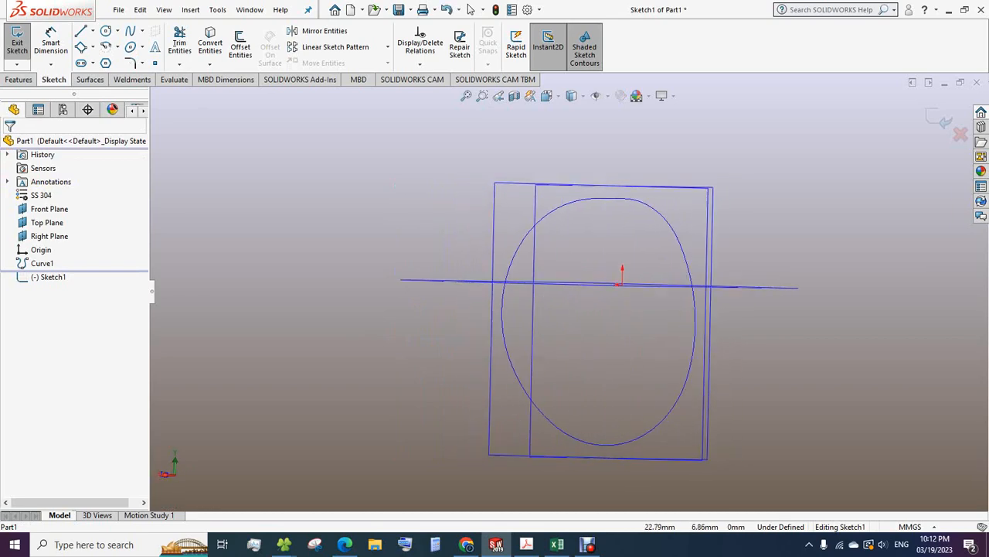
key("space")
left_click(463, 333)
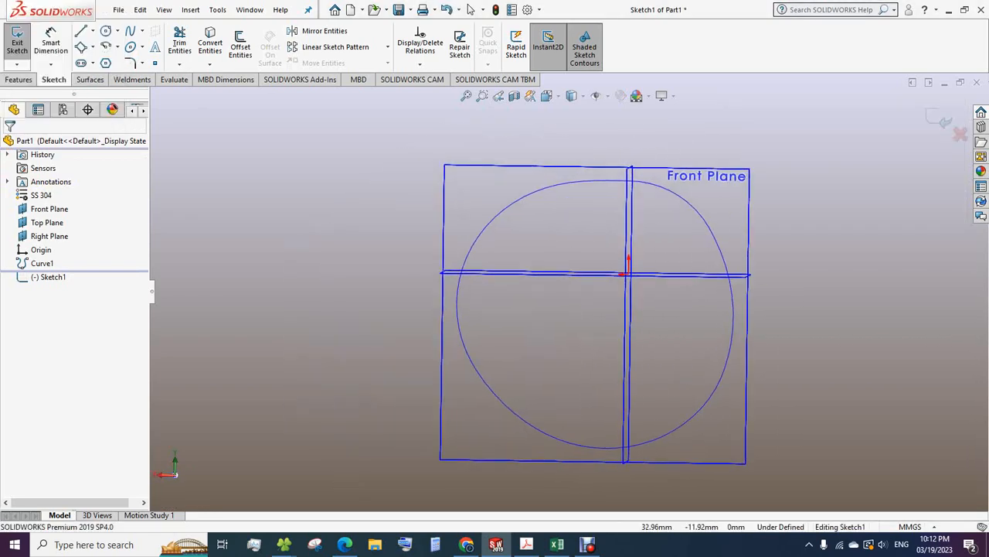
Check the roller radius in the textbook PDF and offset the imported pitch curve inward by 7.5 mm with Offset Entities.
left_click(241, 44)
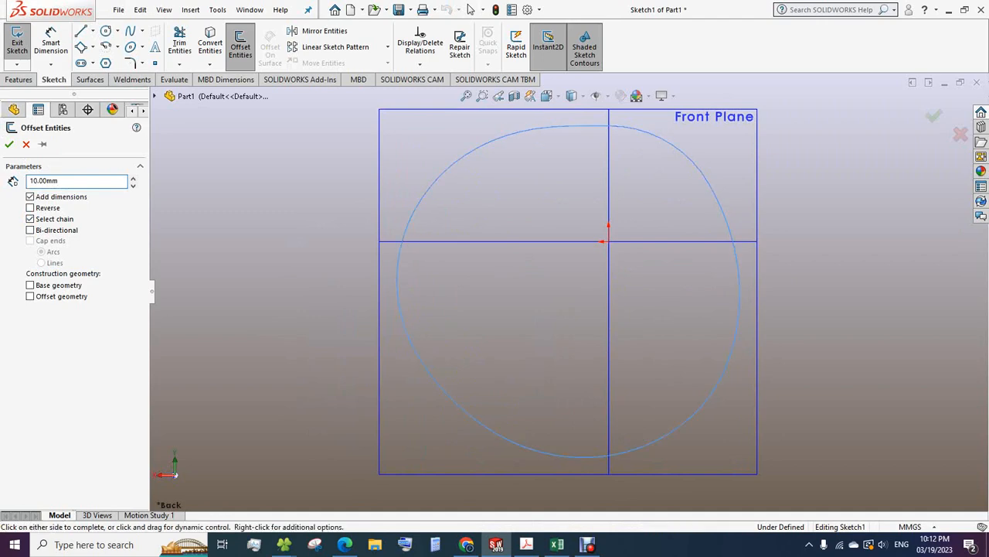
key("alt+Tab")
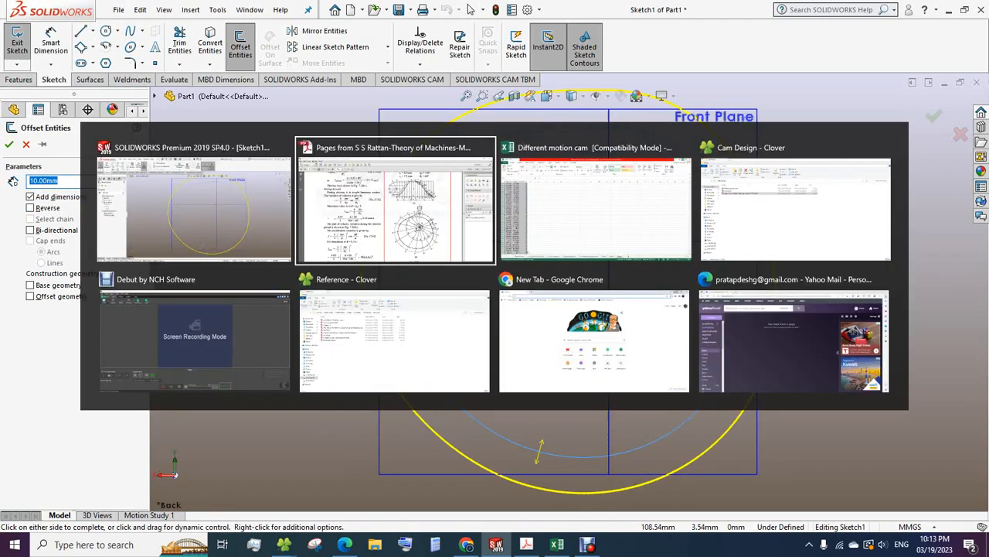
scroll(557, 182, "up", 3)
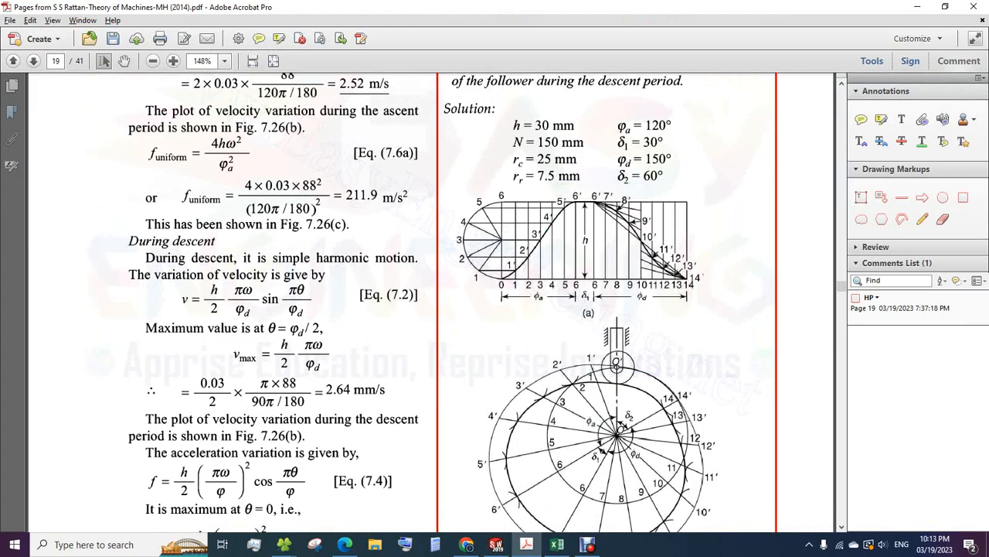
key("alt+Tab")
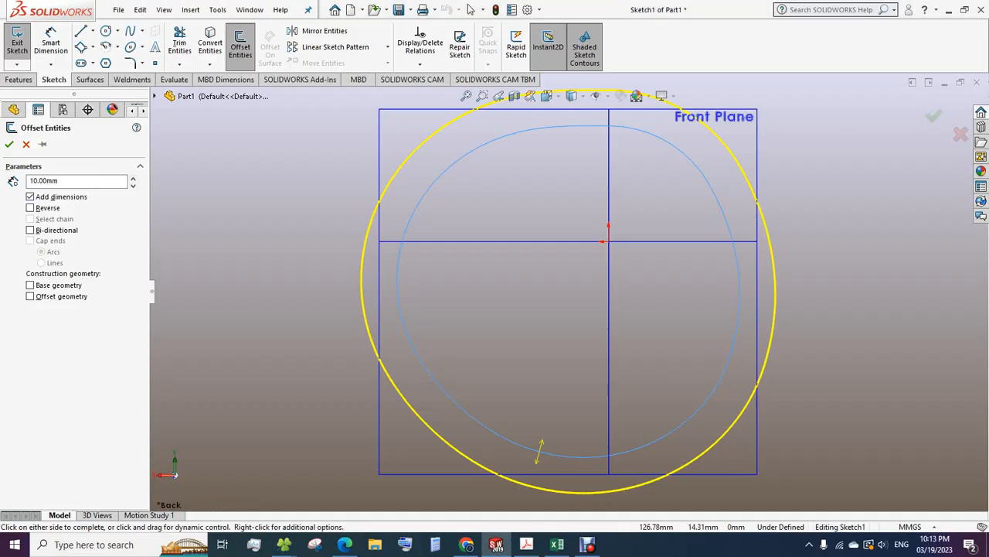
key("ctrl+a")
type("7")
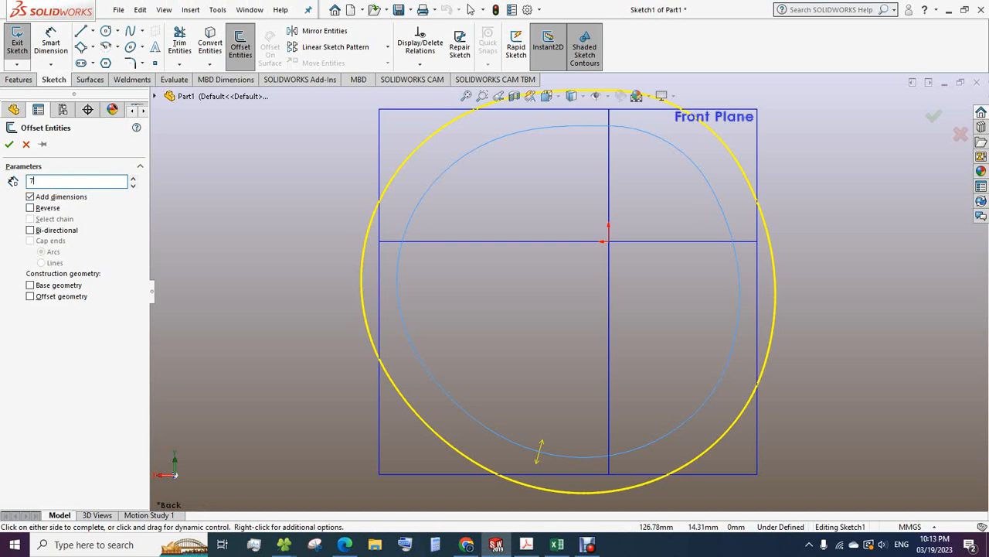
type(".5mm")
key("Return")
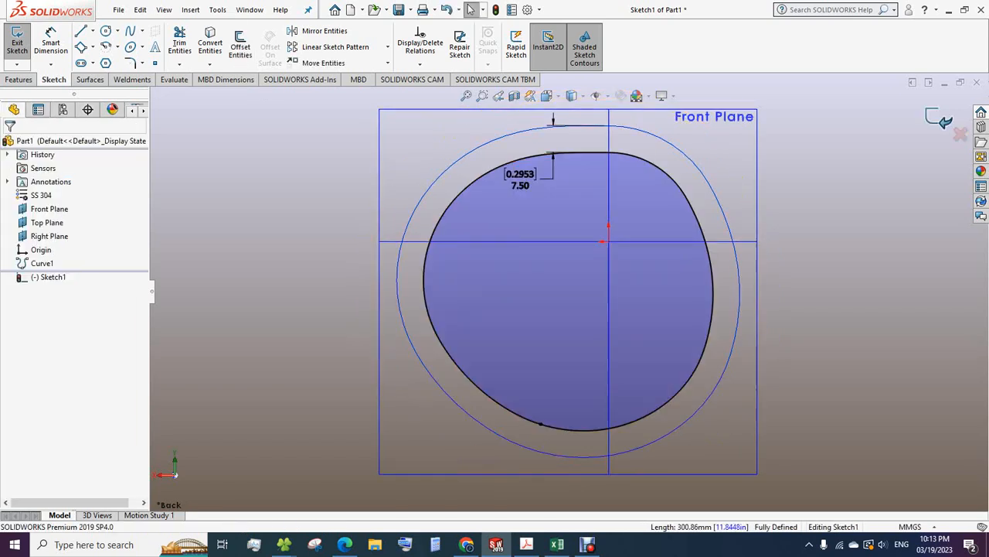
Exit the offset sketch and hide the imported pitch curve.
left_click(942, 118)
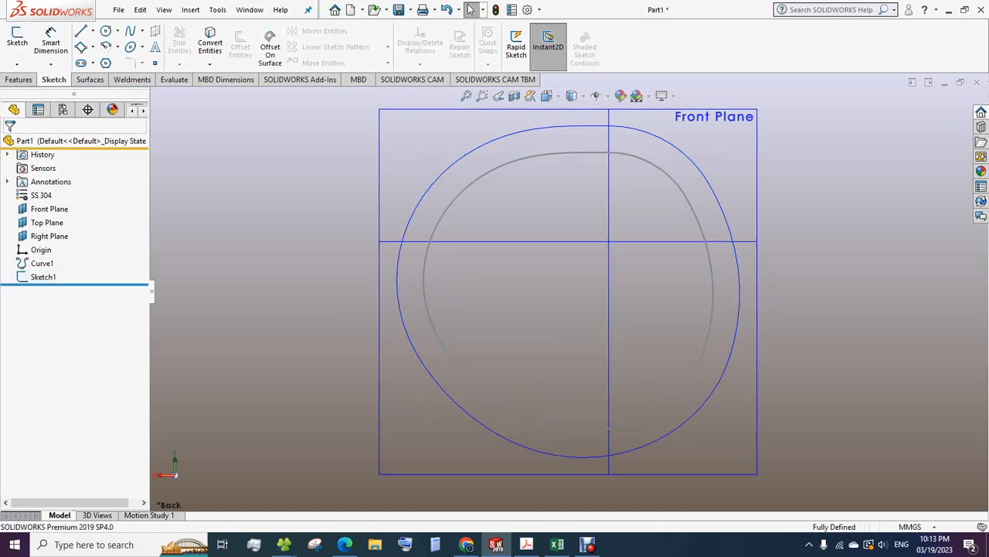
right_click(41, 263)
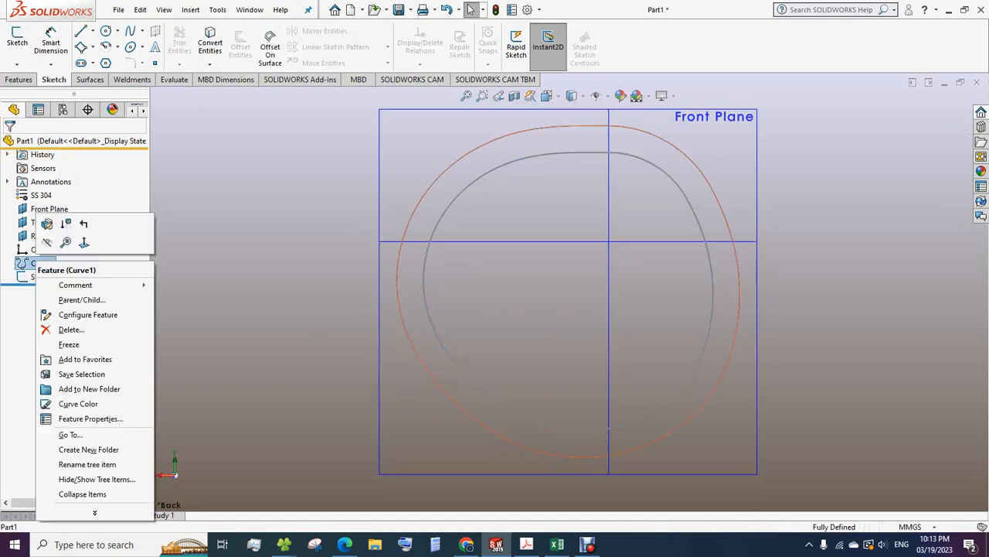
key("Escape")
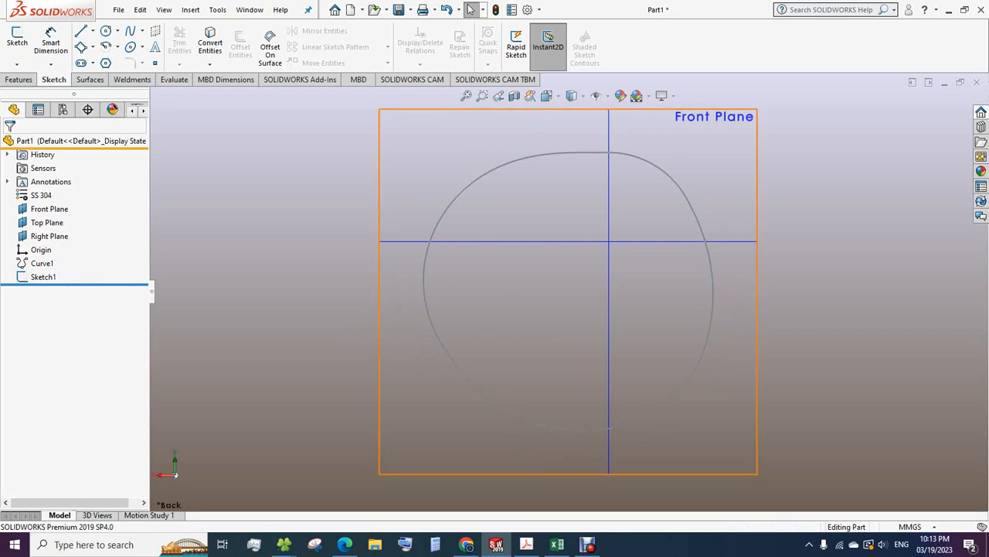
Extrude the offset cam profile as a boss 10 mm thick with the Mid Plane end condition.
left_click_drag(380, 301, 344, 325)
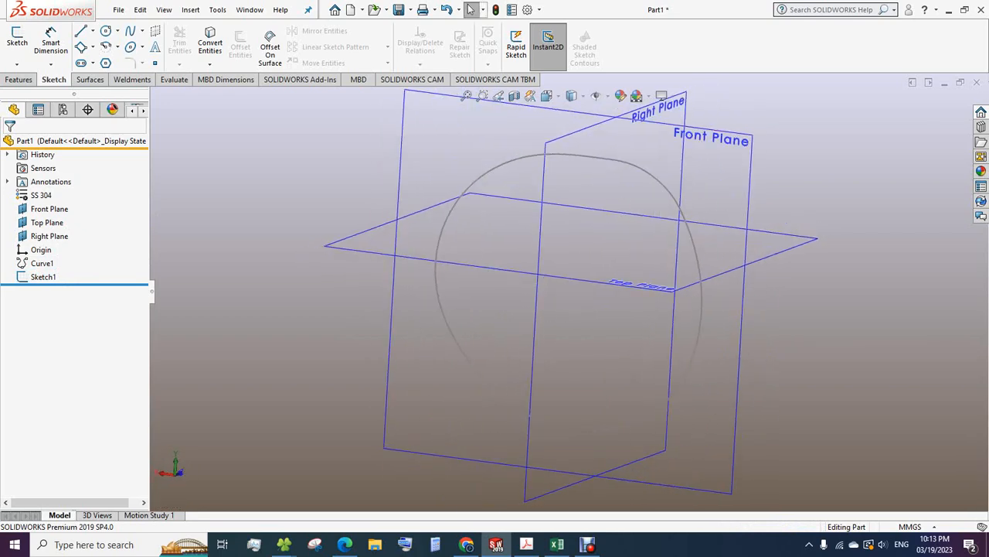
left_click(19, 80)
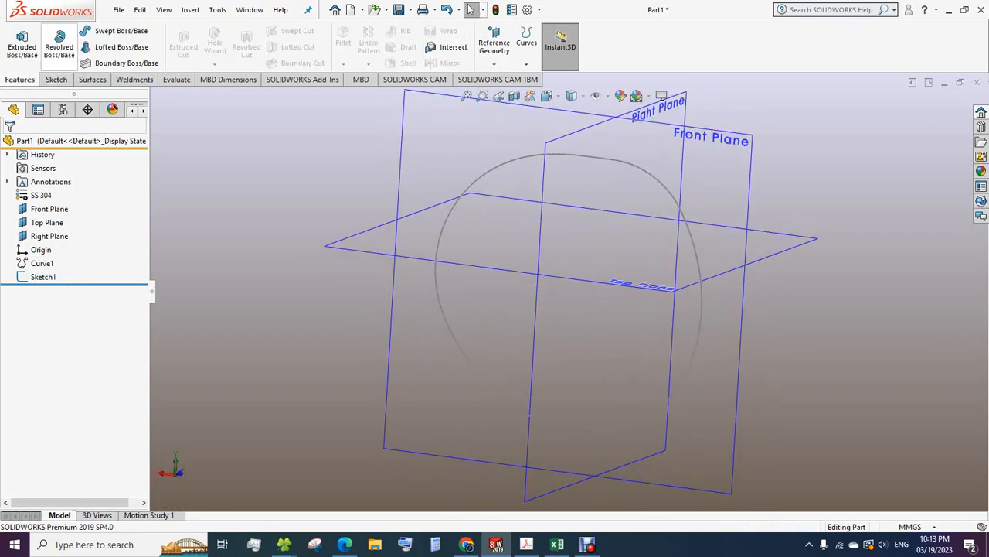
left_click(22, 45)
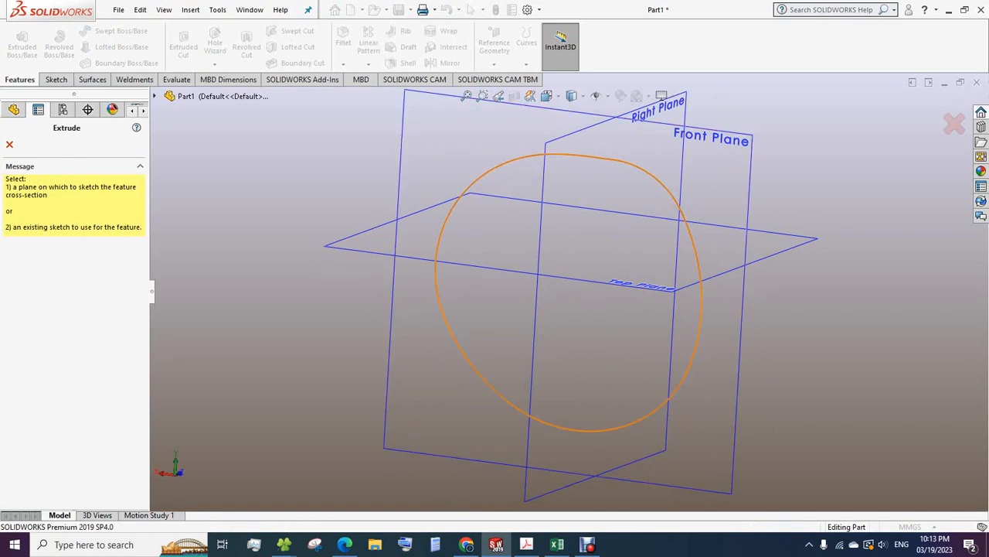
left_click(619, 160)
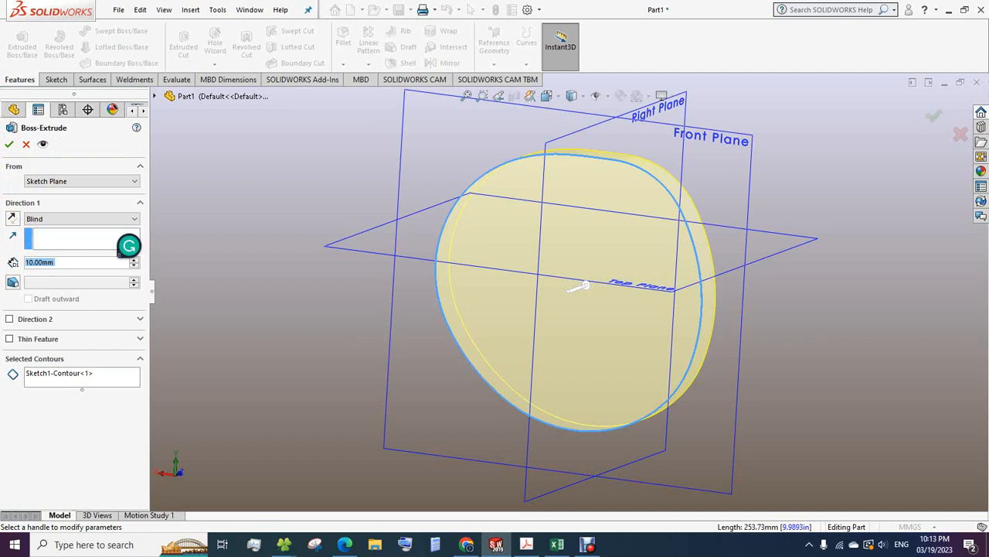
left_click(82, 219)
left_click(41, 270)
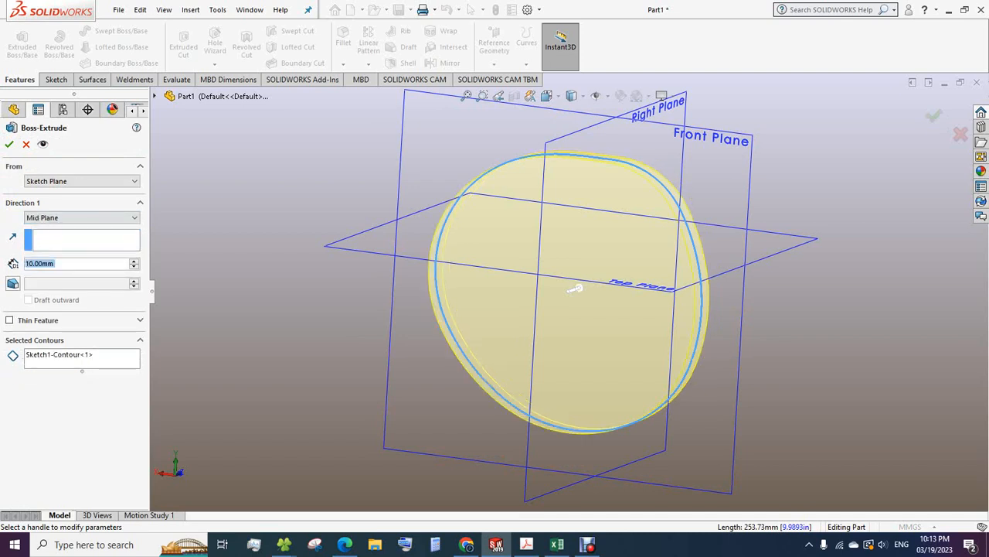
left_click(9, 145)
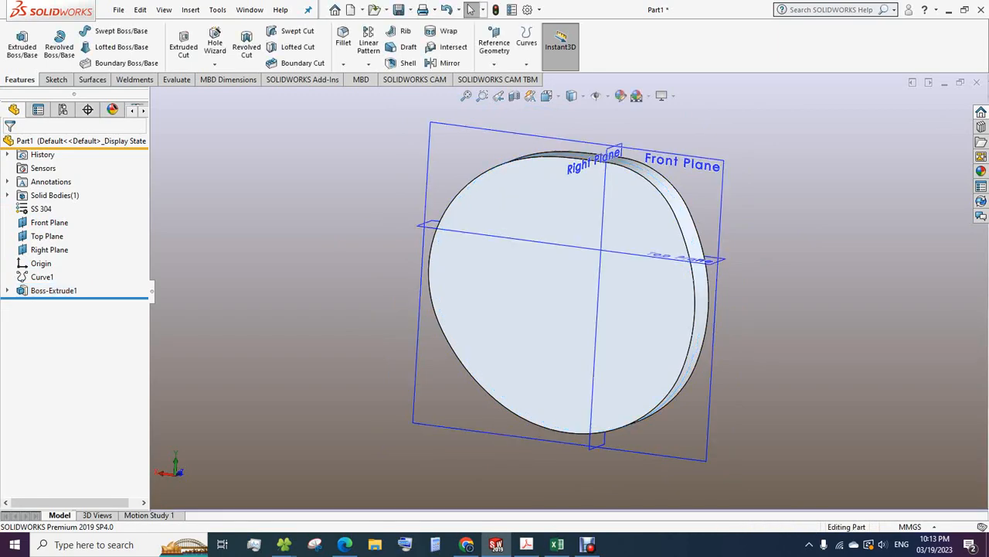
Examine the extruded cam's outline up close and as a whole from the back view.
key("space")
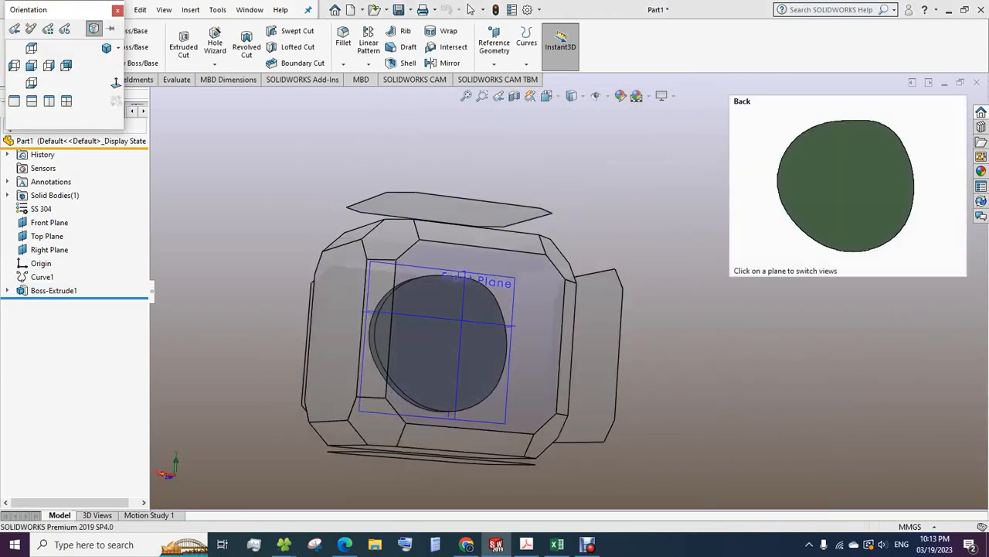
left_click(473, 337)
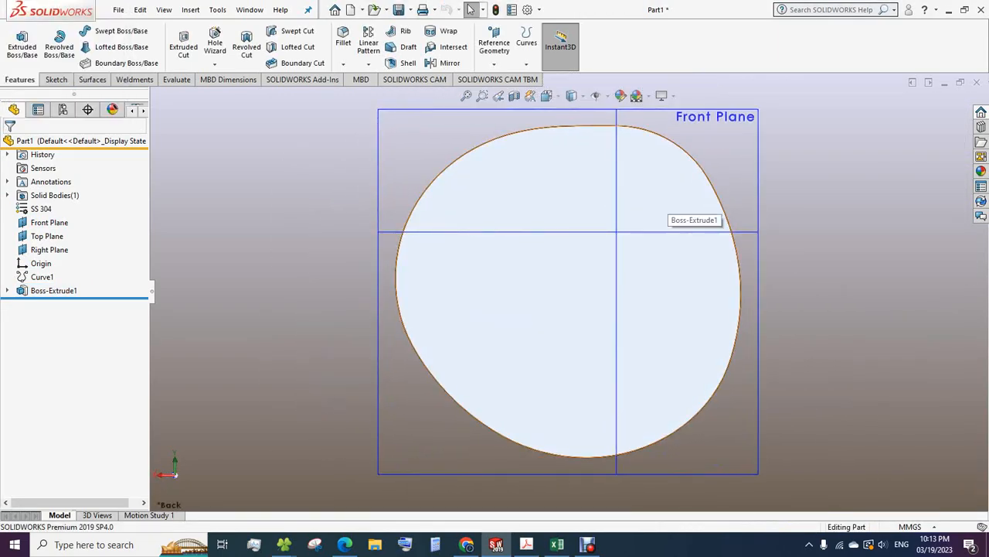
scroll(669, 212, "up", 3)
scroll(668, 207, "up", 3)
scroll(669, 207, "down", 5)
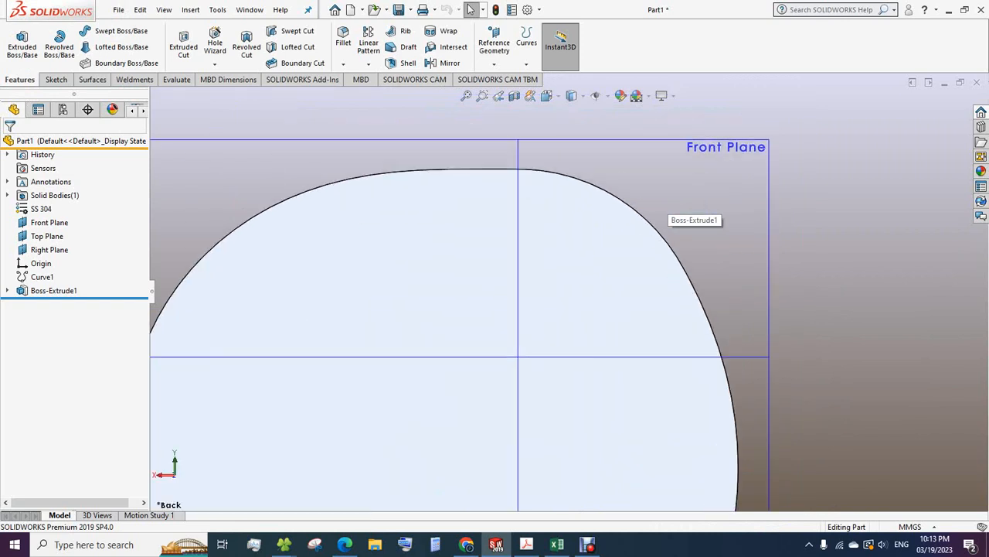
scroll(668, 207, "up", 6)
left_click_drag(526, 348, 493, 243)
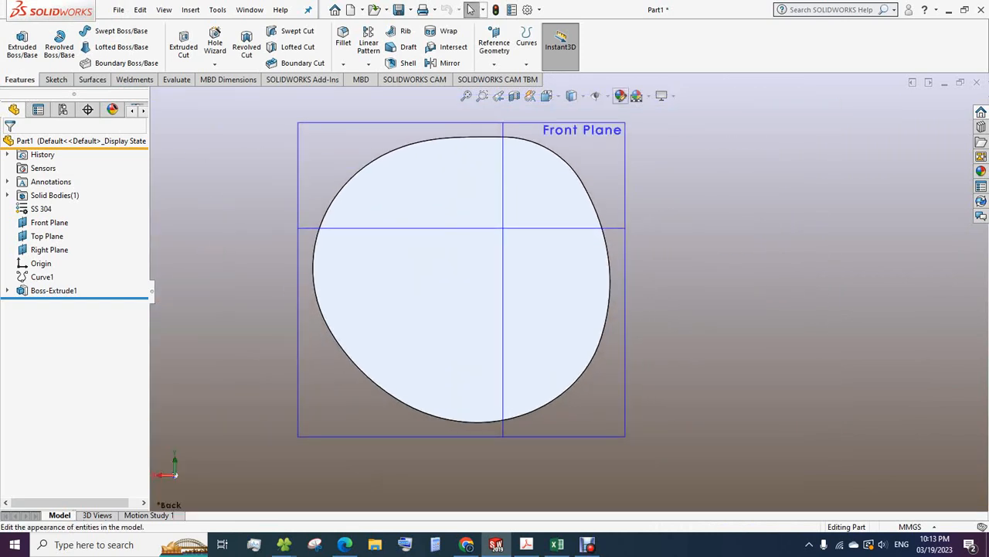
Hide all item types so the reference planes are not displayed around the cam.
left_click(608, 96)
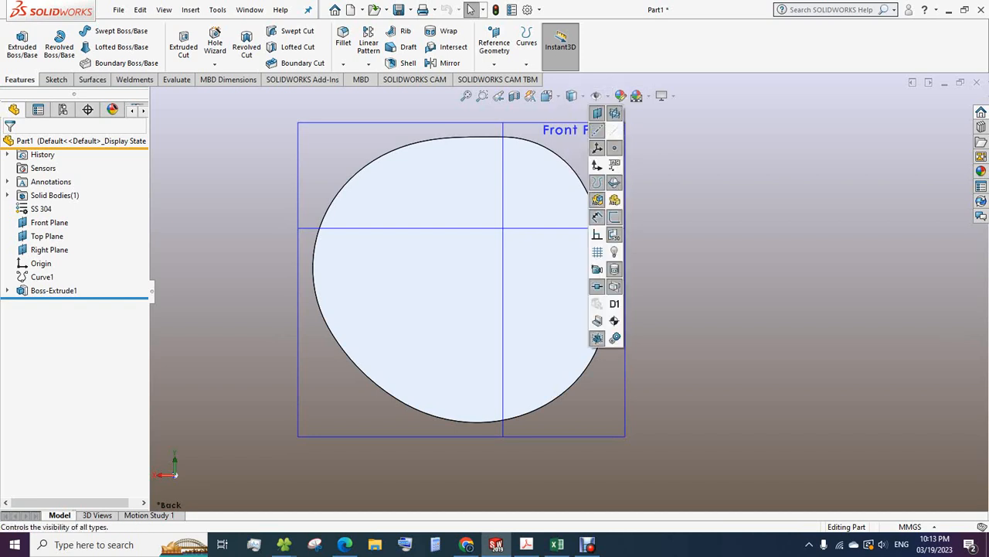
left_click(607, 96)
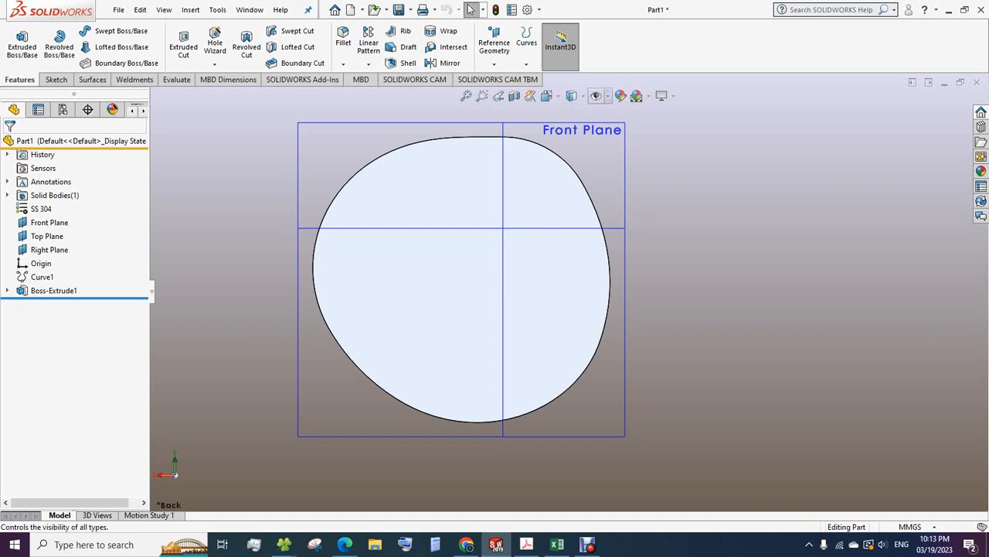
left_click(595, 96)
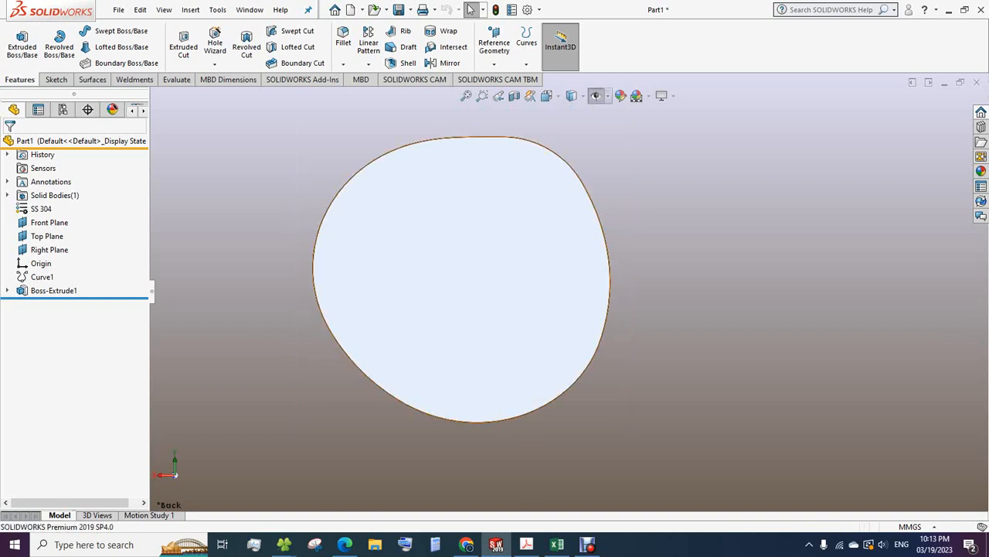
scroll(523, 268, "up", 1)
scroll(524, 268, "down", 4)
scroll(523, 268, "up", 4)
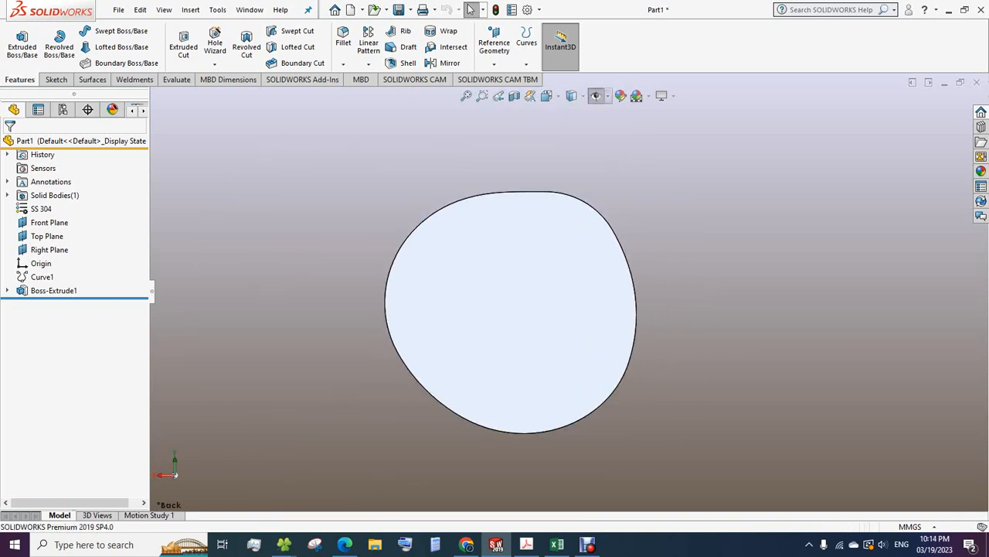
Save the part as "Example 7.4" in the Cam Design folder on the desktop.
key("ctrl+s")
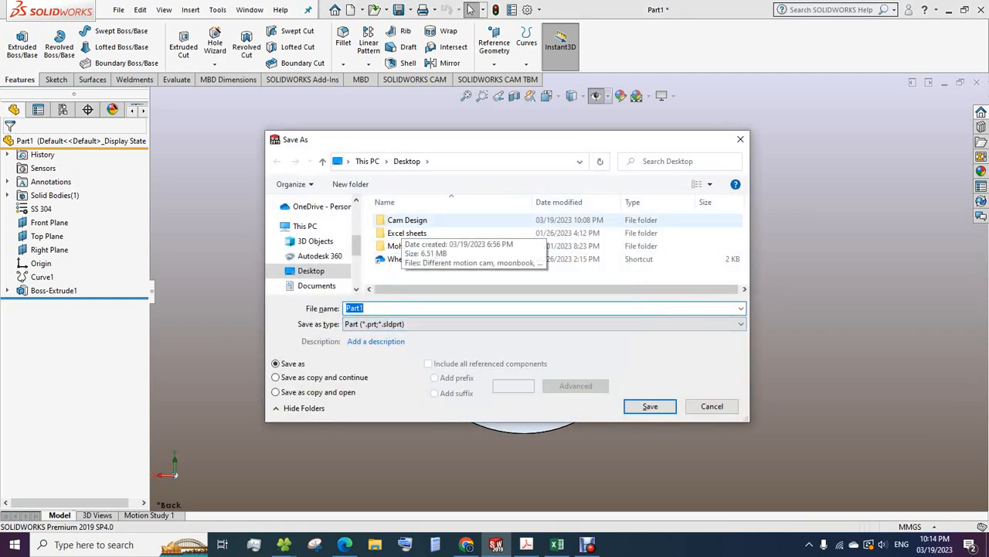
double_click(402, 221)
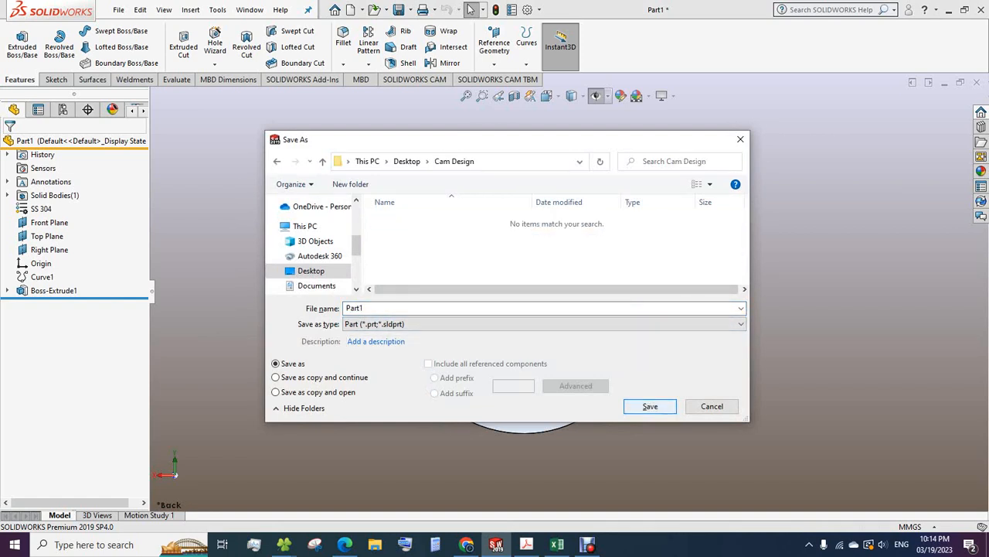
left_click(417, 308)
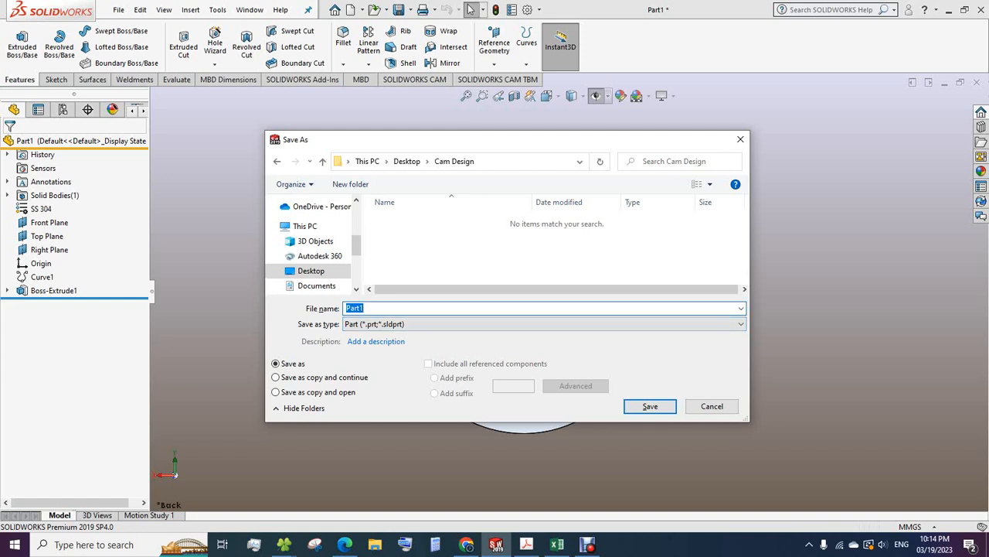
type("Example 7.4")
left_click(650, 406)
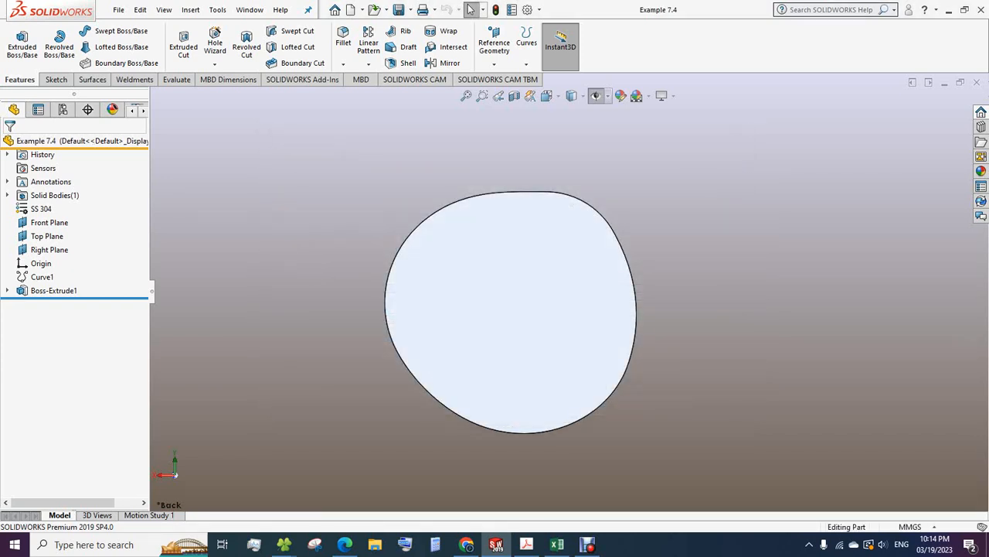
Compare the extruded cam with the cam profile figure on page 19 of the textbook PDF in Adobe Acrobat, including an angled view of the part.
left_click(526, 544)
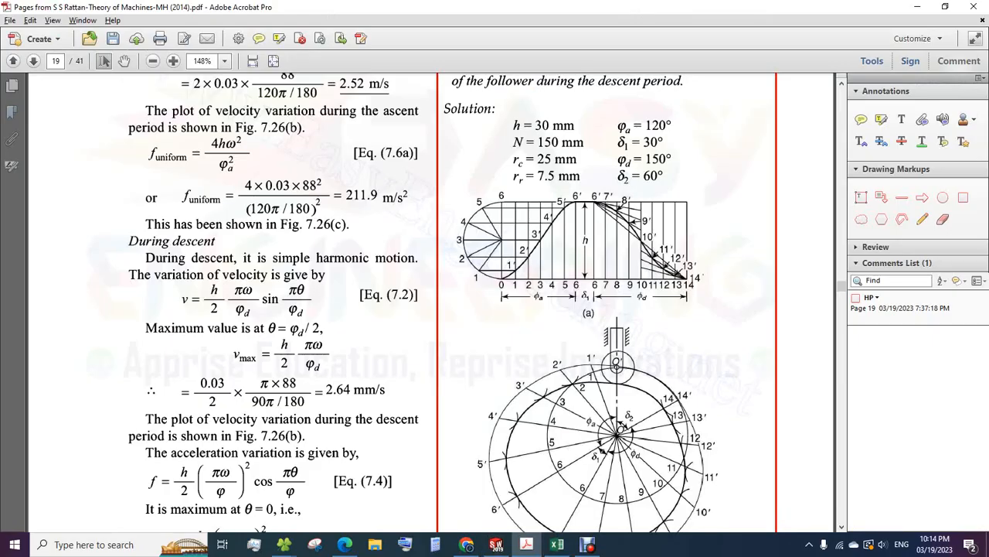
scroll(636, 324, "down", 2)
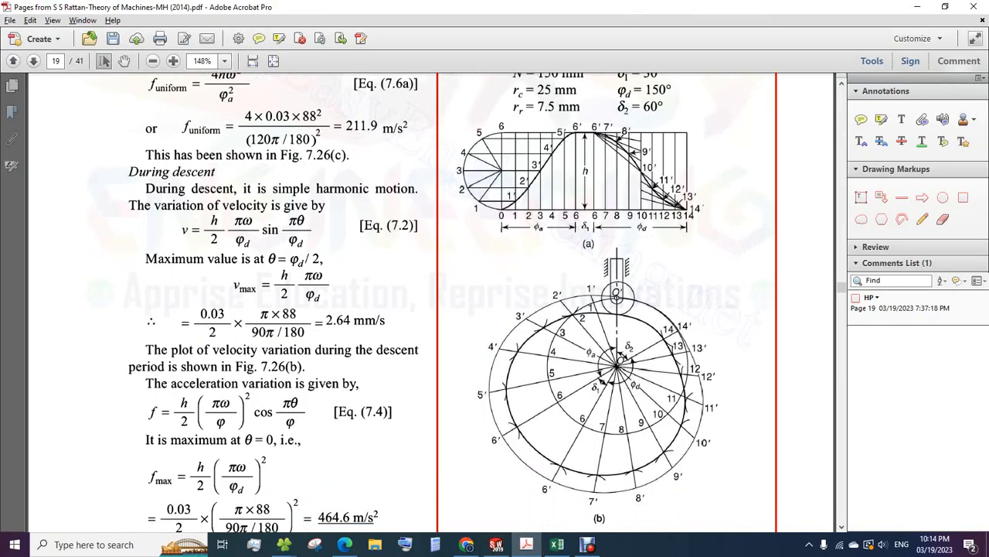
scroll(636, 325, "up", 2)
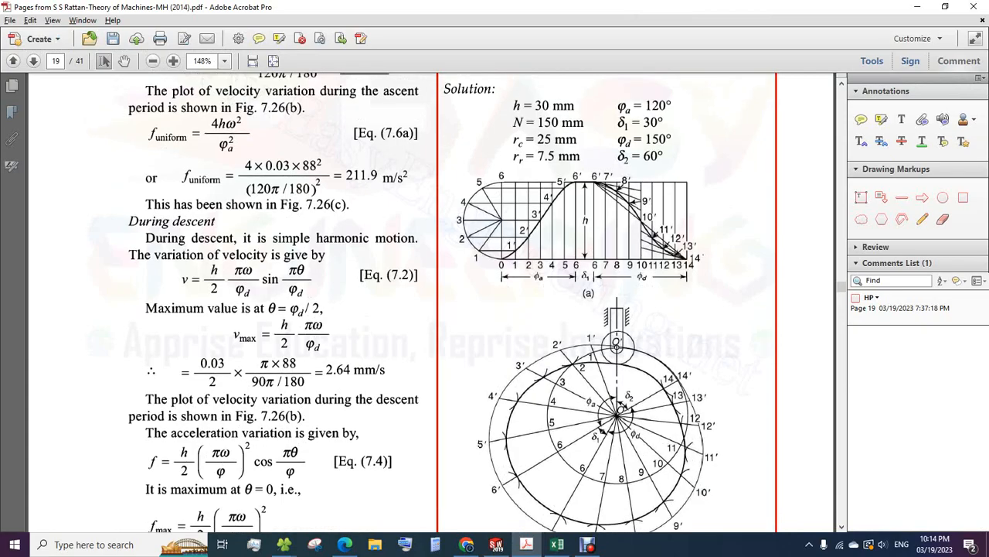
left_click(917, 6)
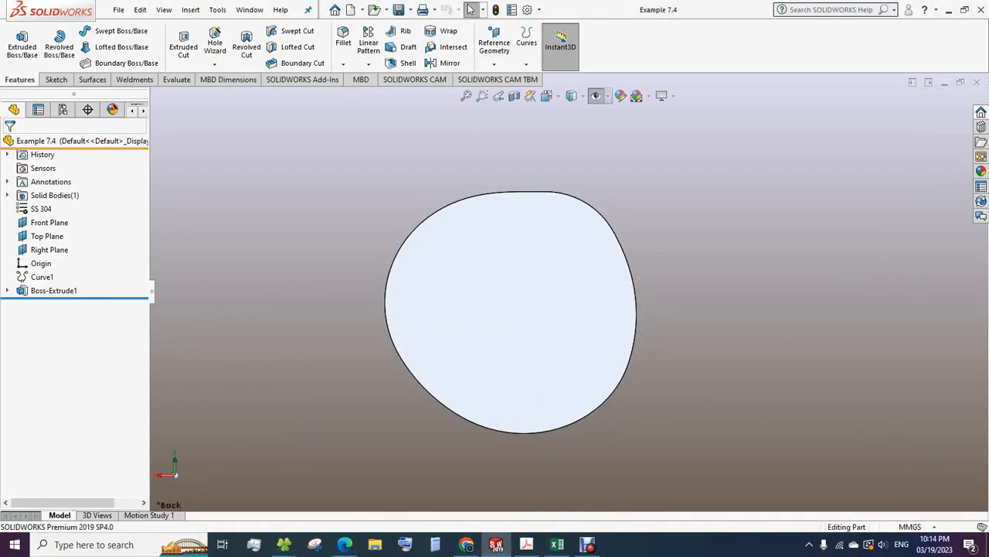
left_click_drag(533, 309, 483, 337)
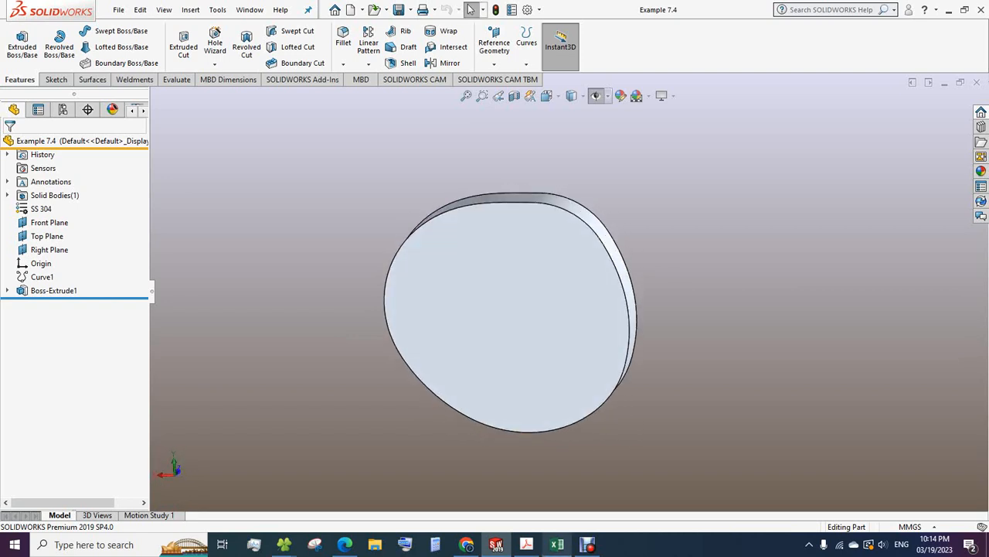
Review the SHM follower, Constant Velocity and Cycloidal follower sheets of the Different motion cam workbook in Excel, including the SHM sheet's smallest division.
left_click(557, 544)
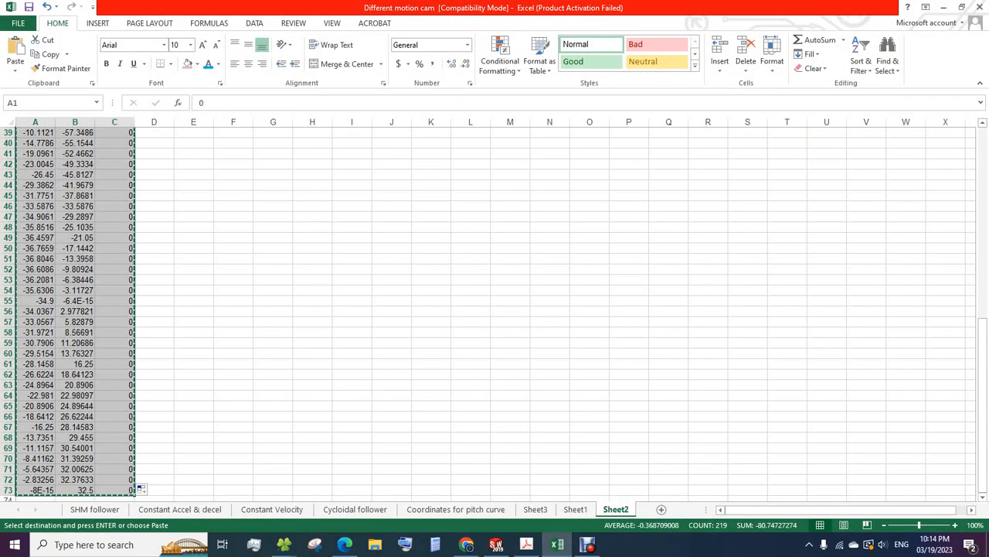
scroll(494, 313, "up", 13)
left_click(95, 509)
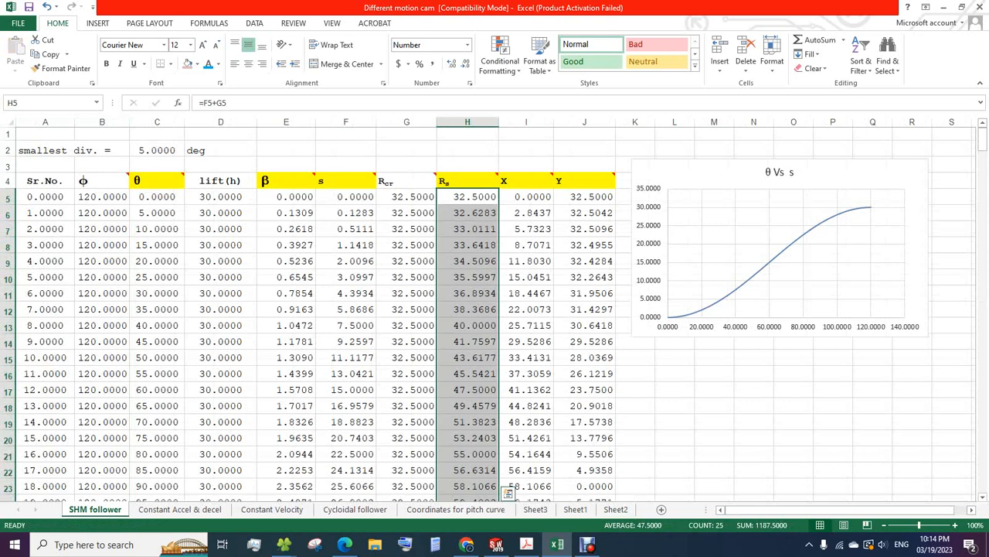
left_click(157, 150)
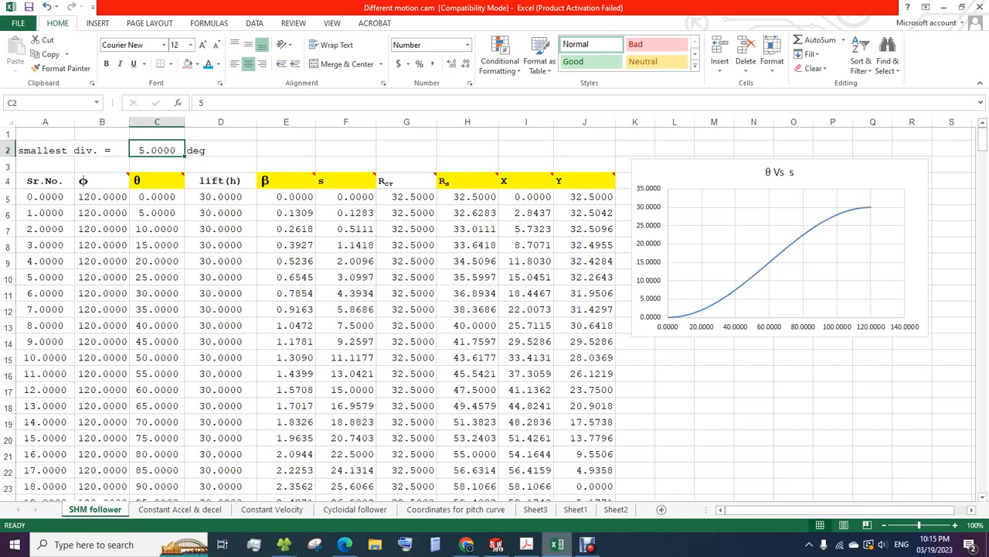
mouse_move(557, 544)
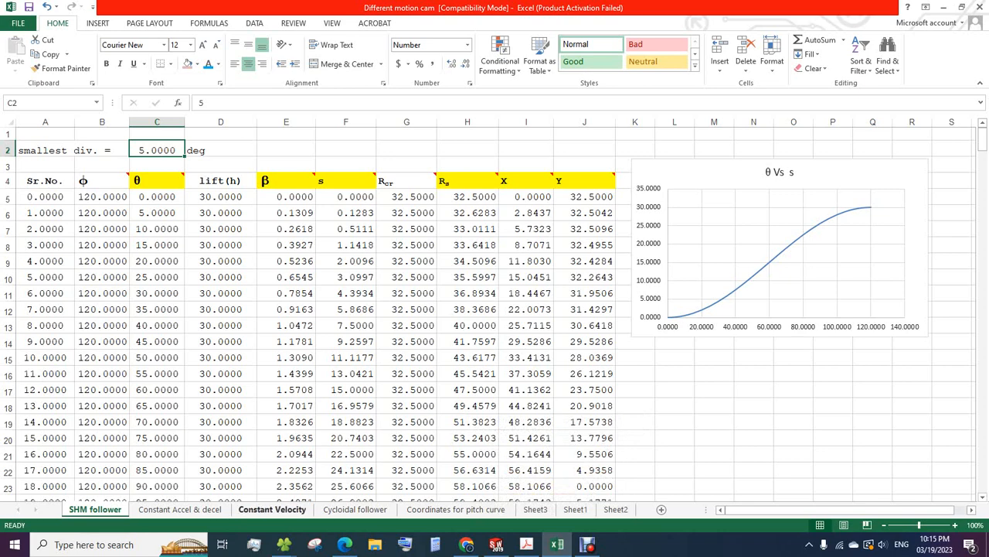
left_click(272, 509)
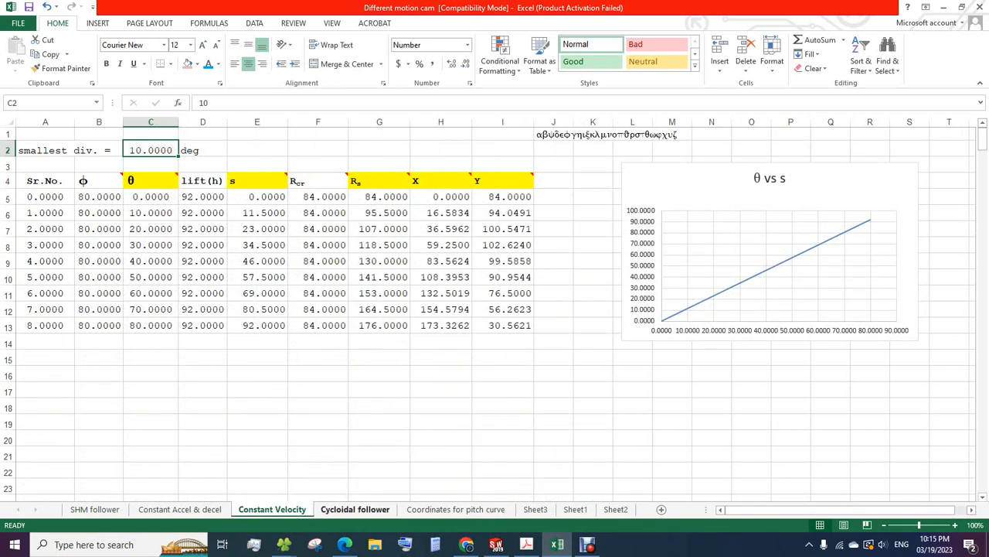
left_click(354, 509)
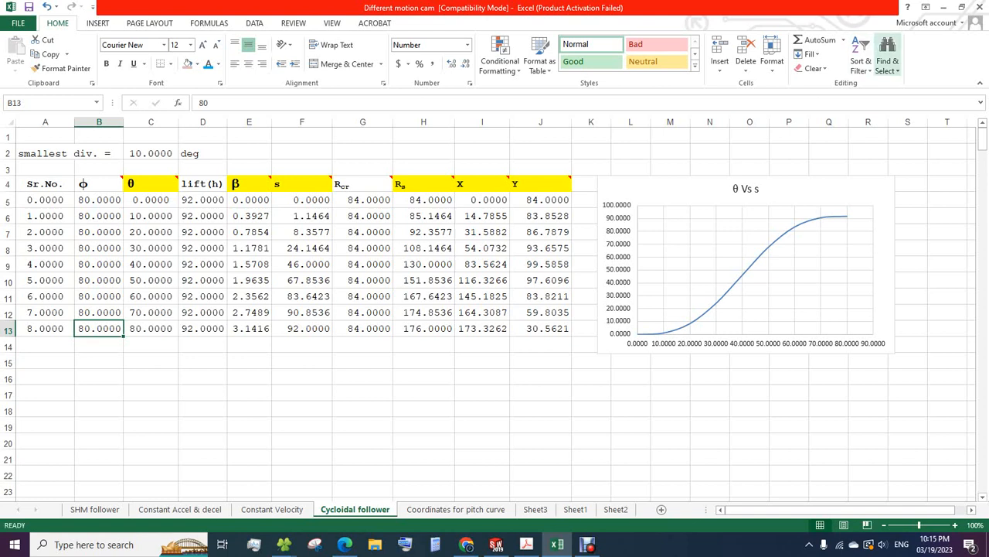
left_click(363, 393)
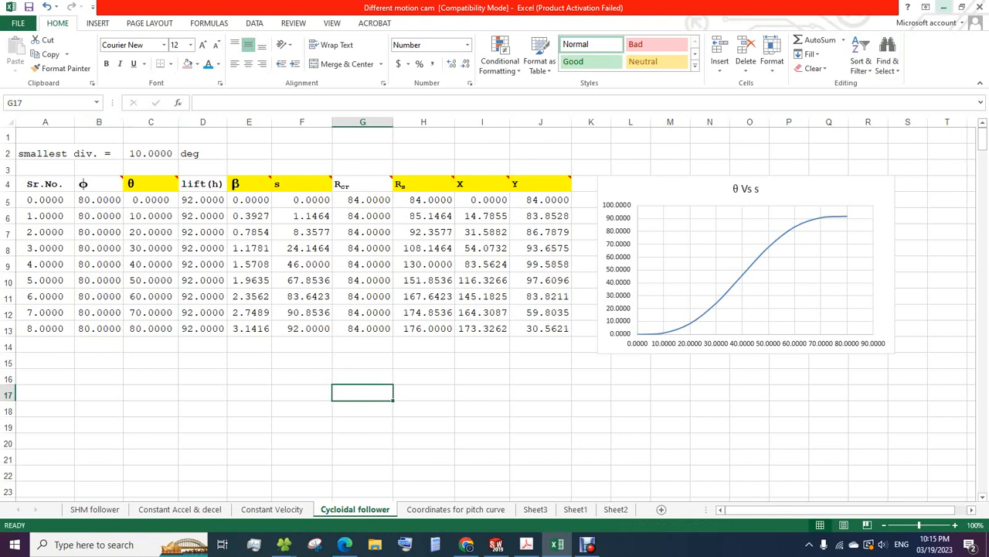
left_click(944, 6)
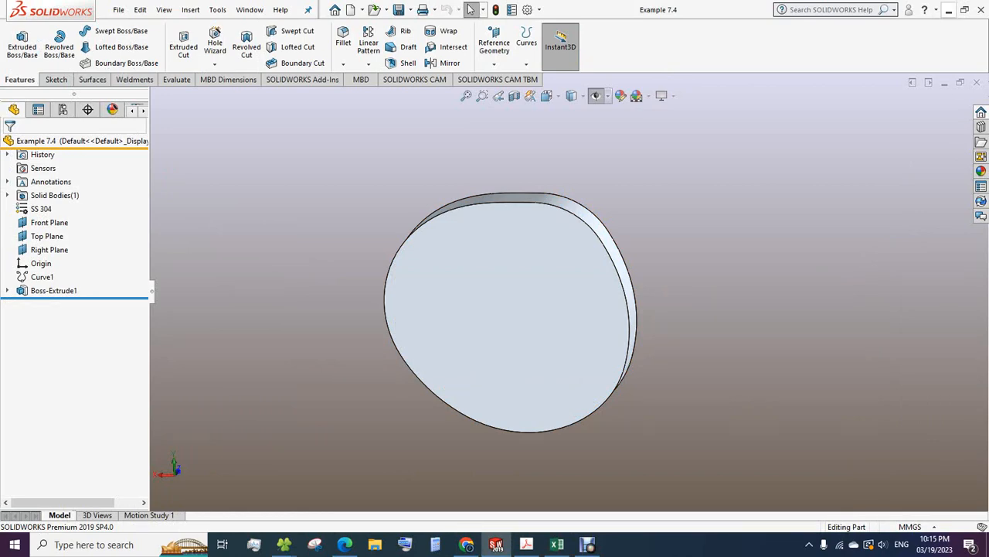
left_click(948, 10)
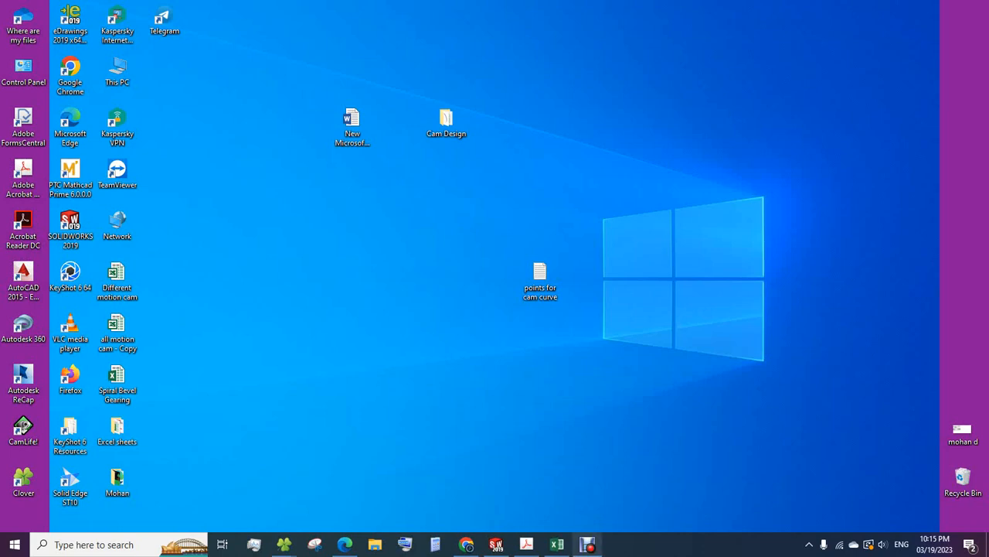
left_click(588, 544)
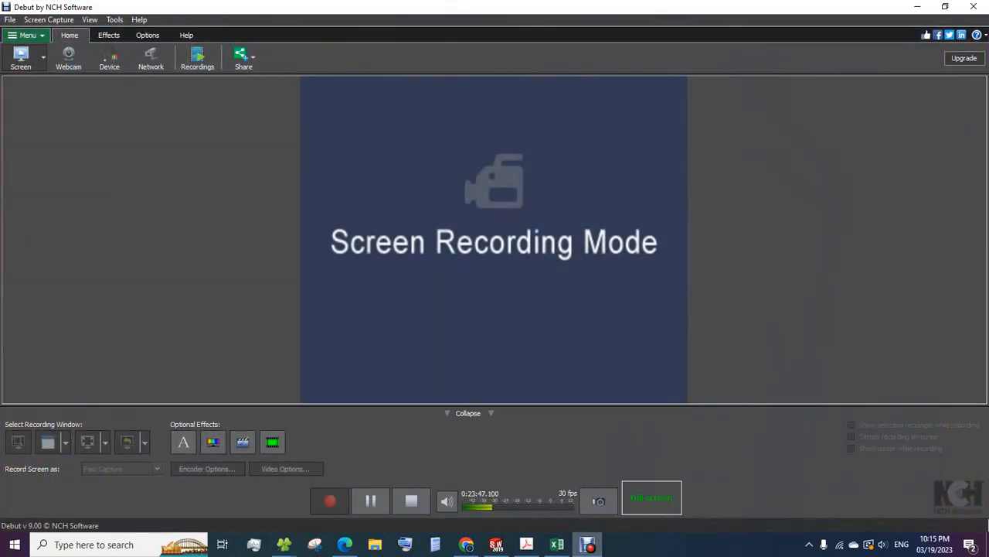